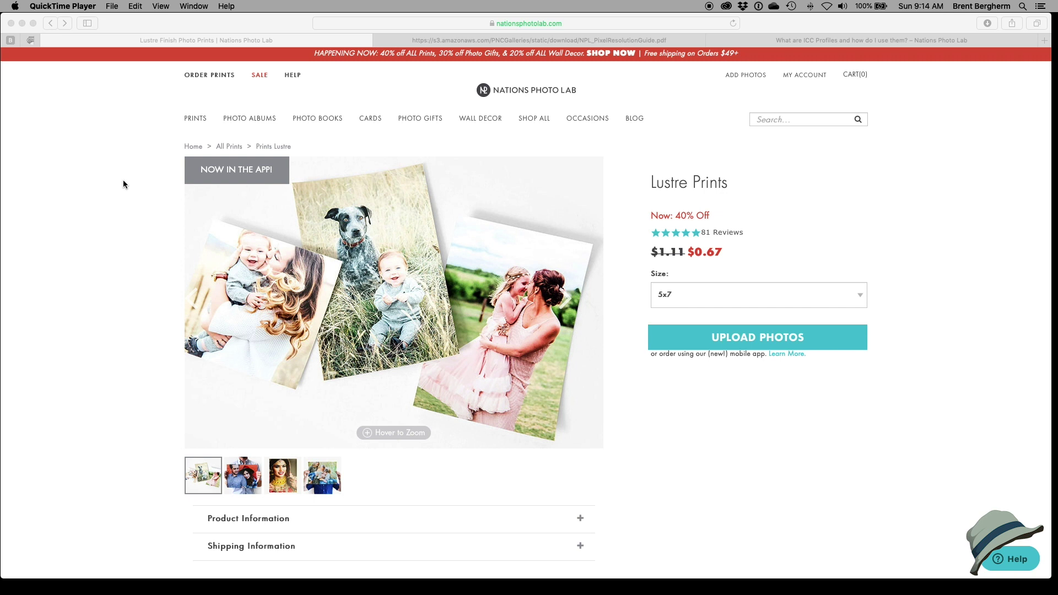
Step: Return to the Nations Photo Lab home page and open the Support help center from the footer
left_click(524, 93)
left_click(524, 92)
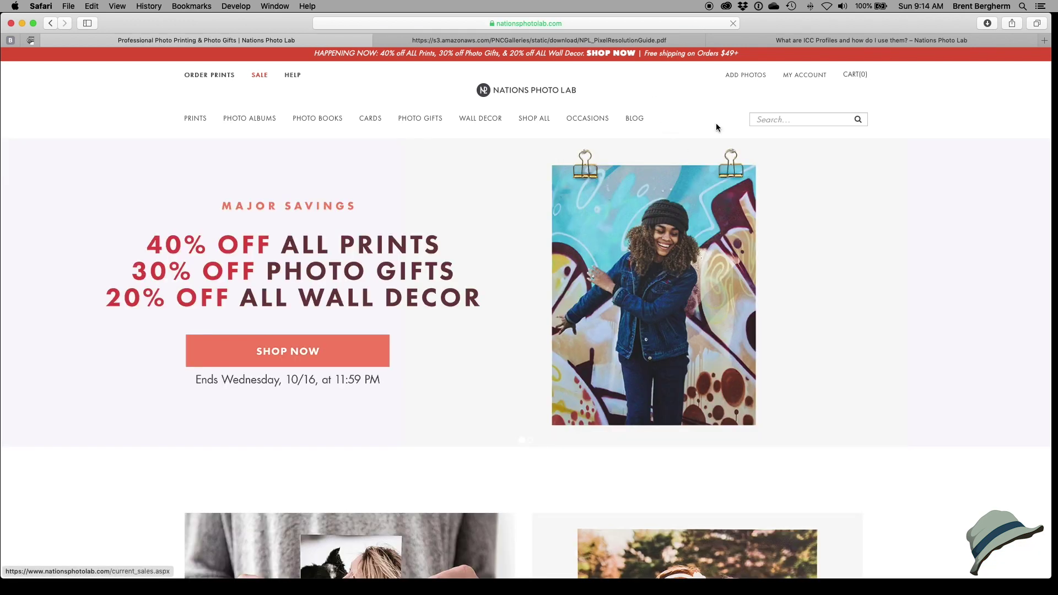
mouse_move(420, 119)
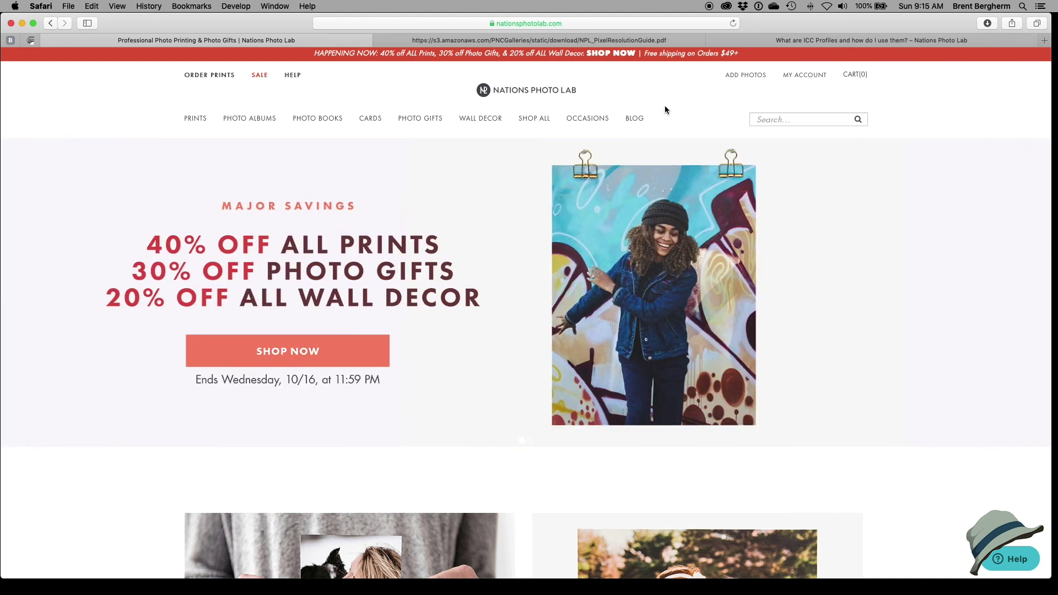
scroll(671, 115, "down", 20)
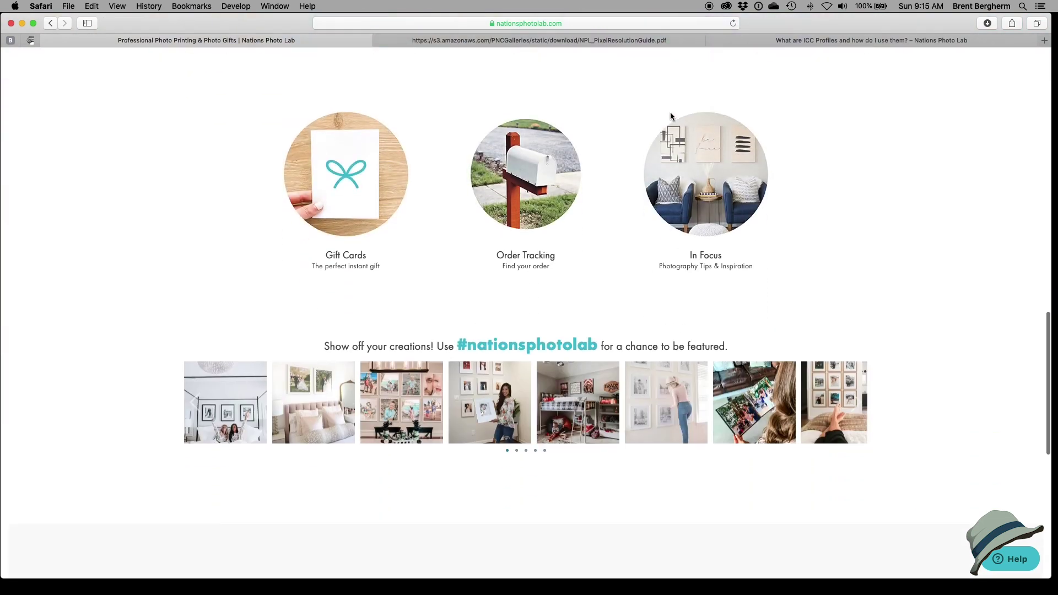
scroll(670, 116, "down", 5)
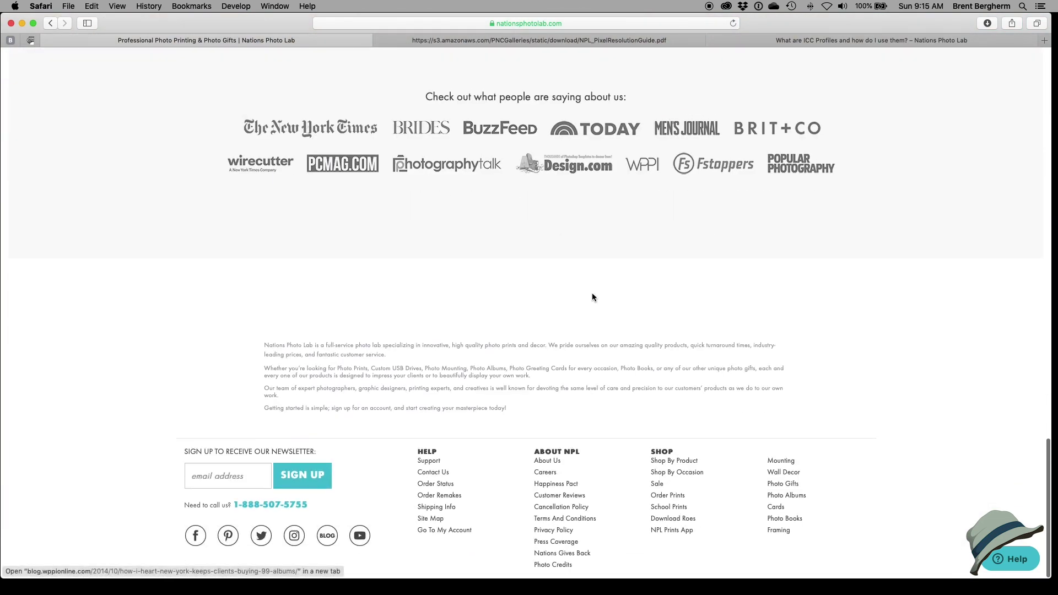
left_click(431, 462)
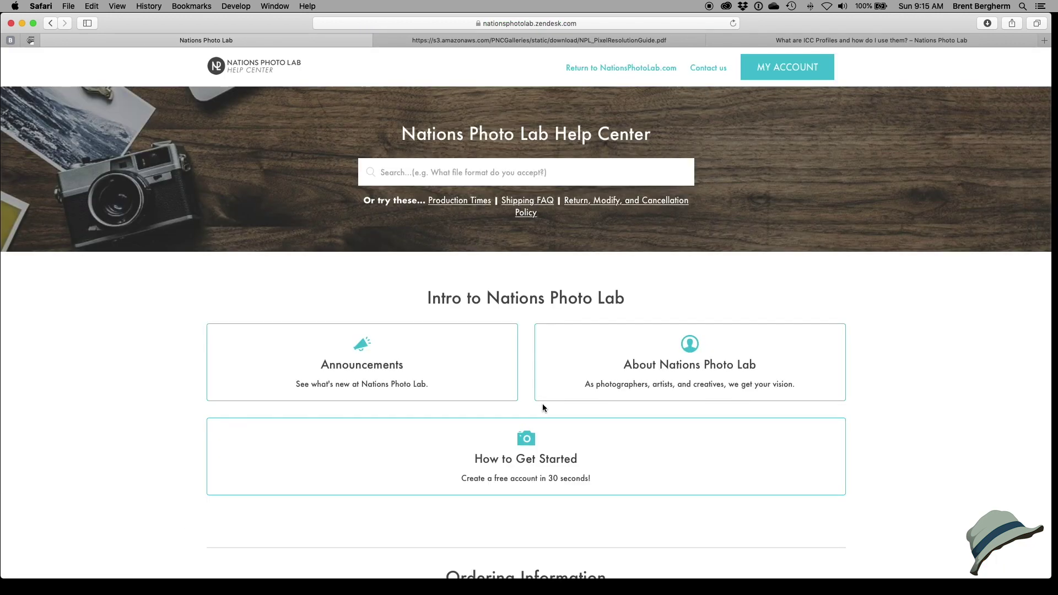
Step: Scroll the Help Center to Products & Services and open the Product FAQ section
scroll(570, 408, "down", 5)
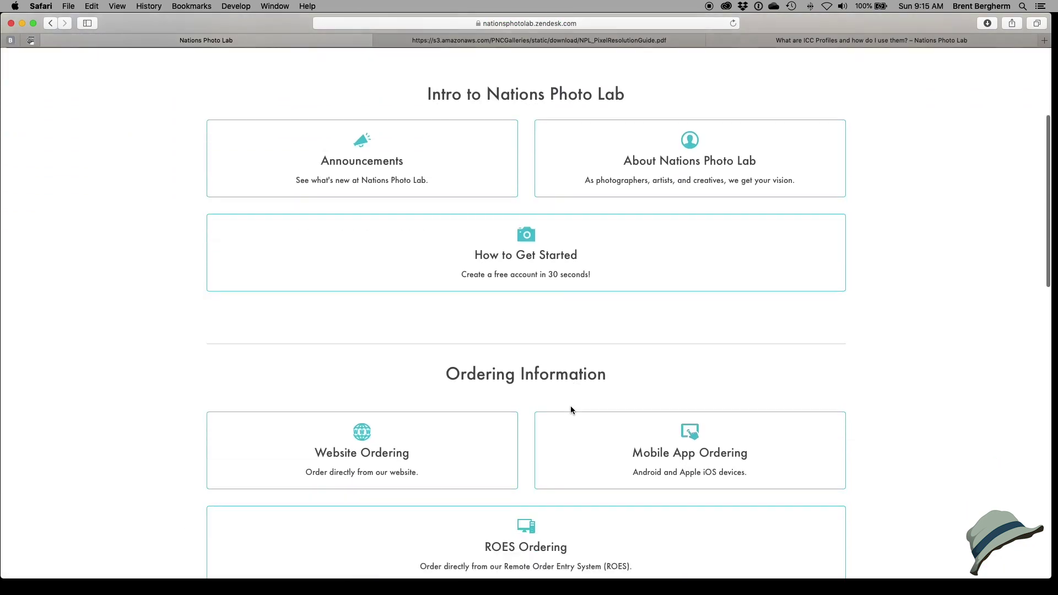
scroll(571, 409, "down", 4)
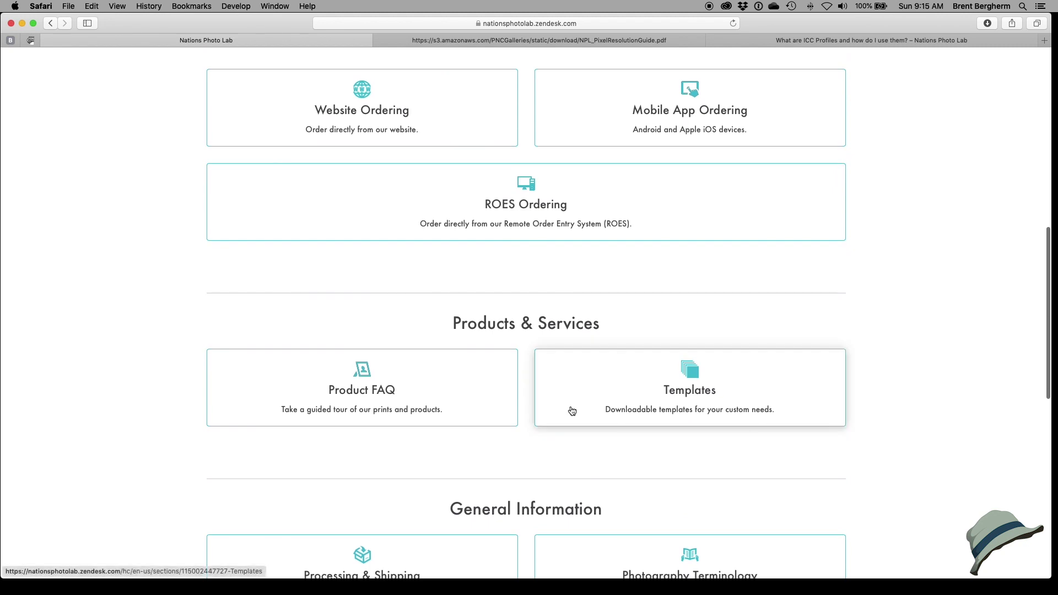
scroll(572, 411, "up", 2)
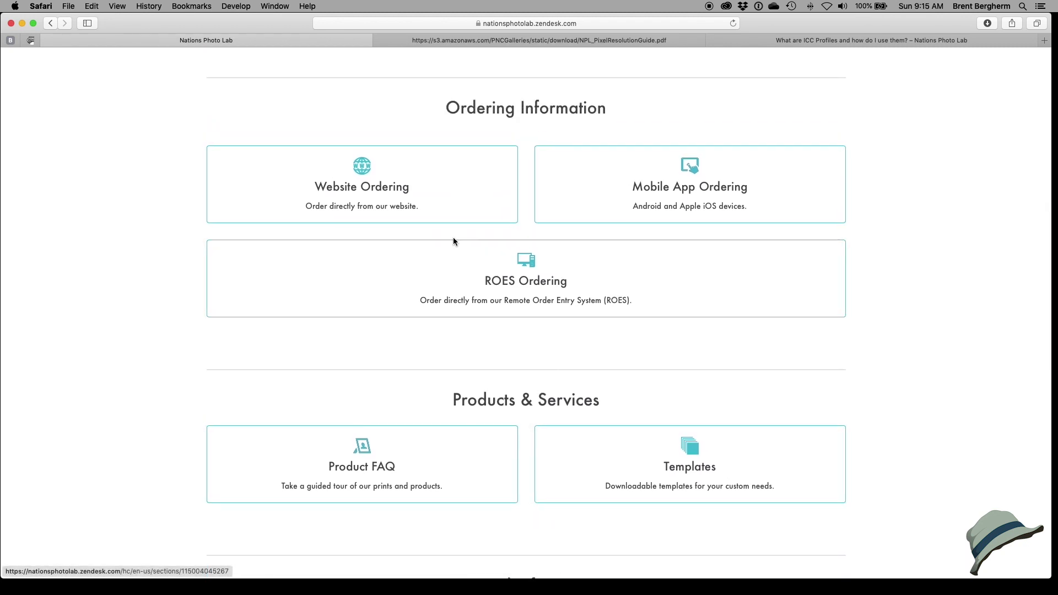
scroll(474, 309, "down", 2)
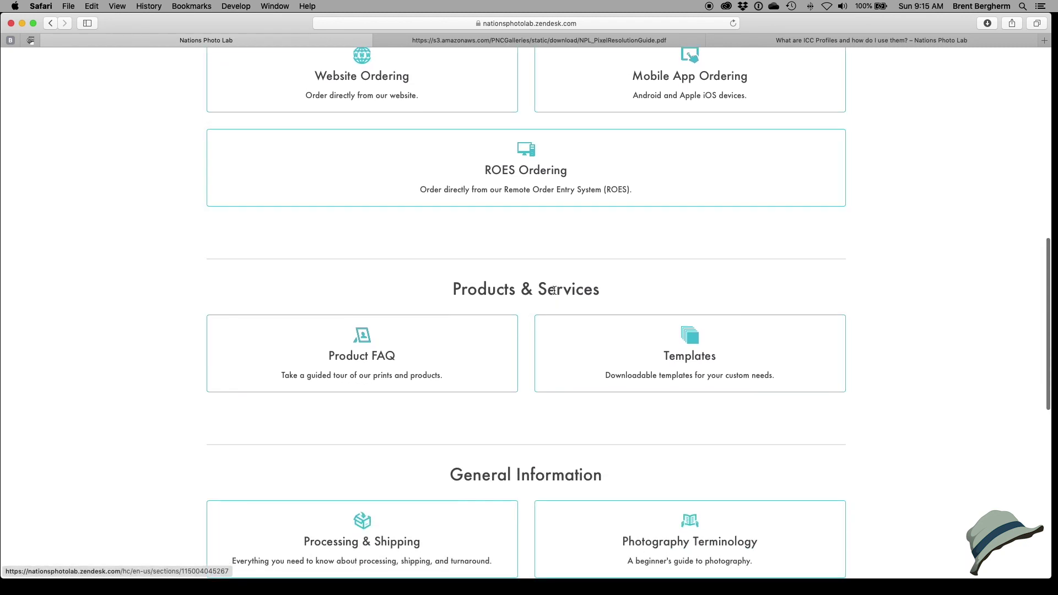
scroll(394, 363, "down", 5)
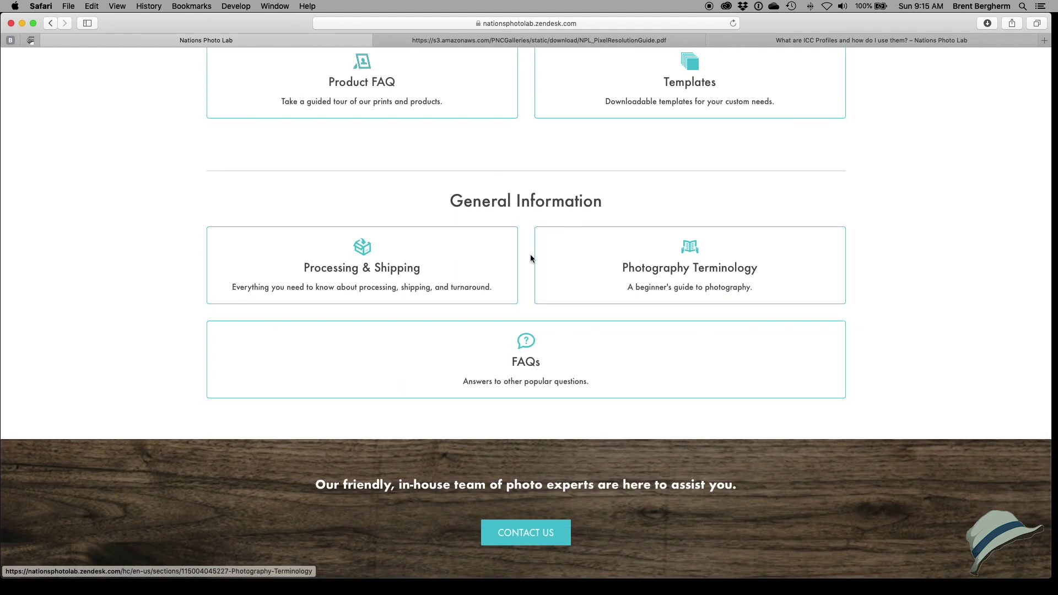
scroll(530, 257, "up", 2)
left_click(354, 199)
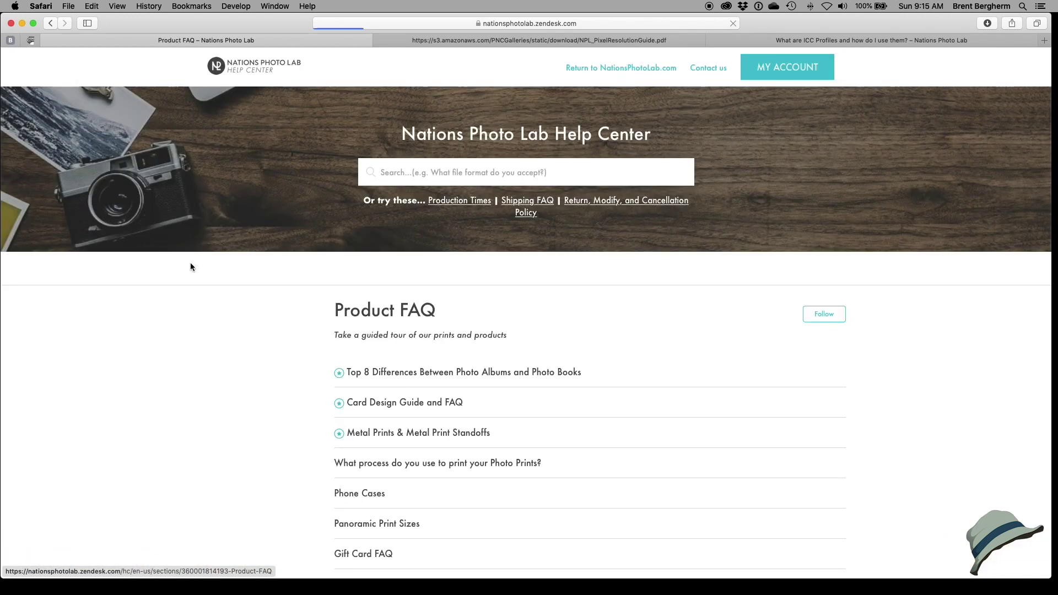
Step: Open the 'What type of photographic paper do you use?' article from the FAQ list
scroll(237, 365, "down", 3)
scroll(238, 368, "down", 2)
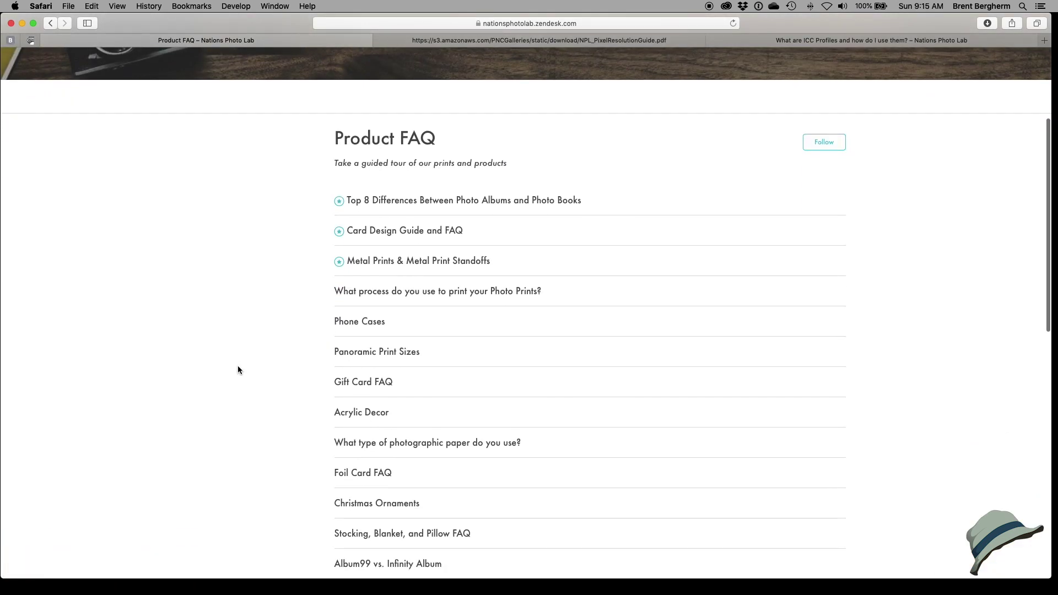
scroll(240, 364, "down", 2)
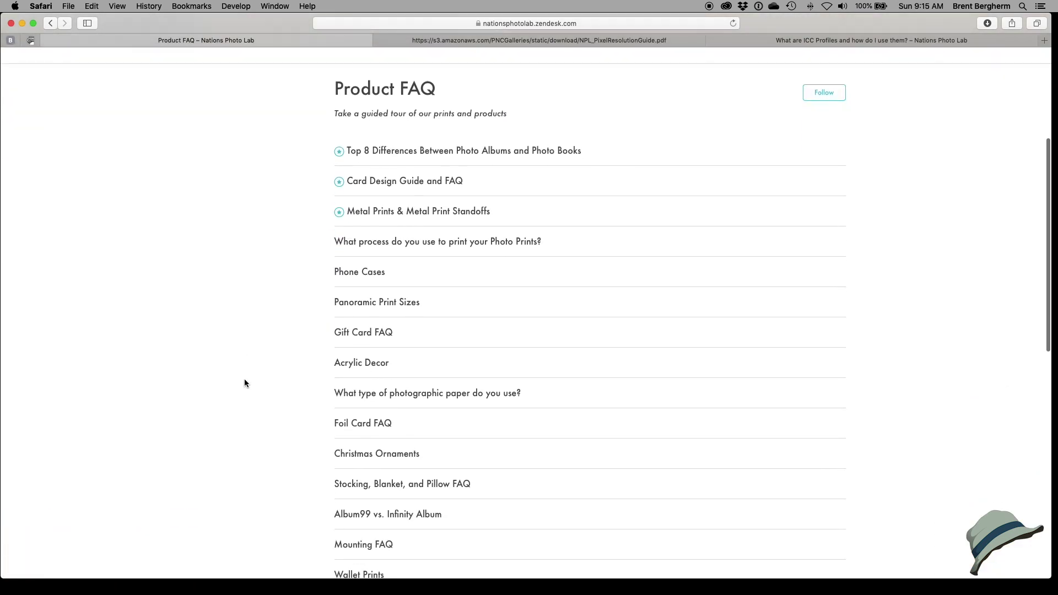
left_click(375, 394)
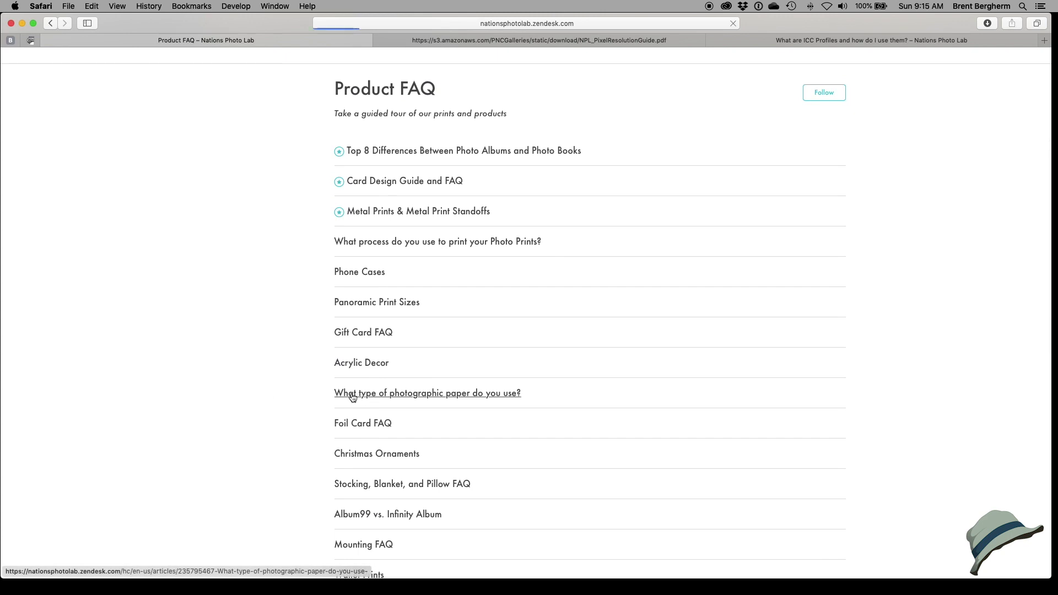
scroll(167, 379, "down", 4)
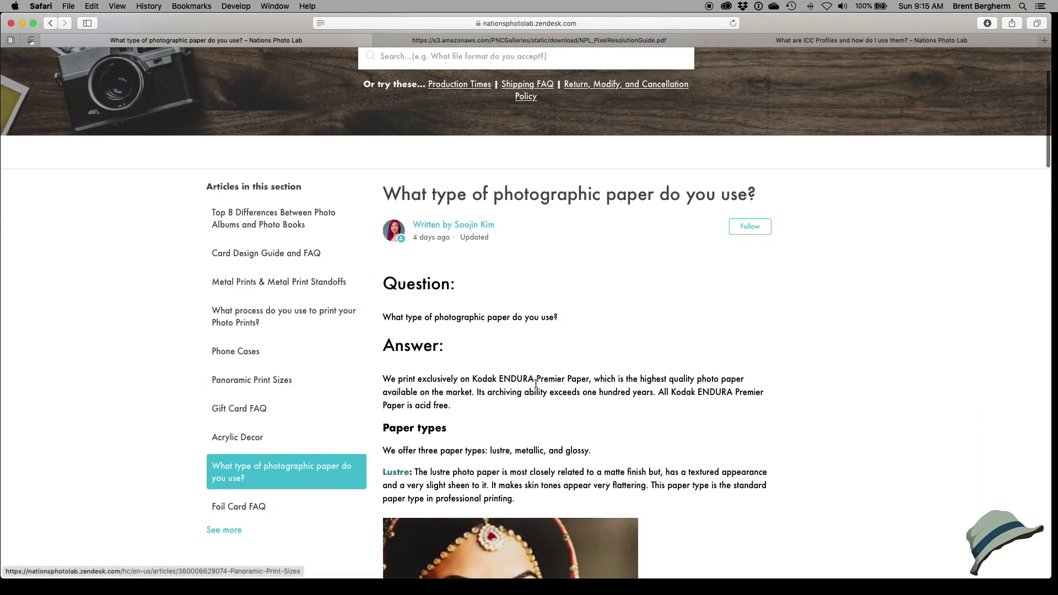
left_click_drag(534, 379, 483, 379)
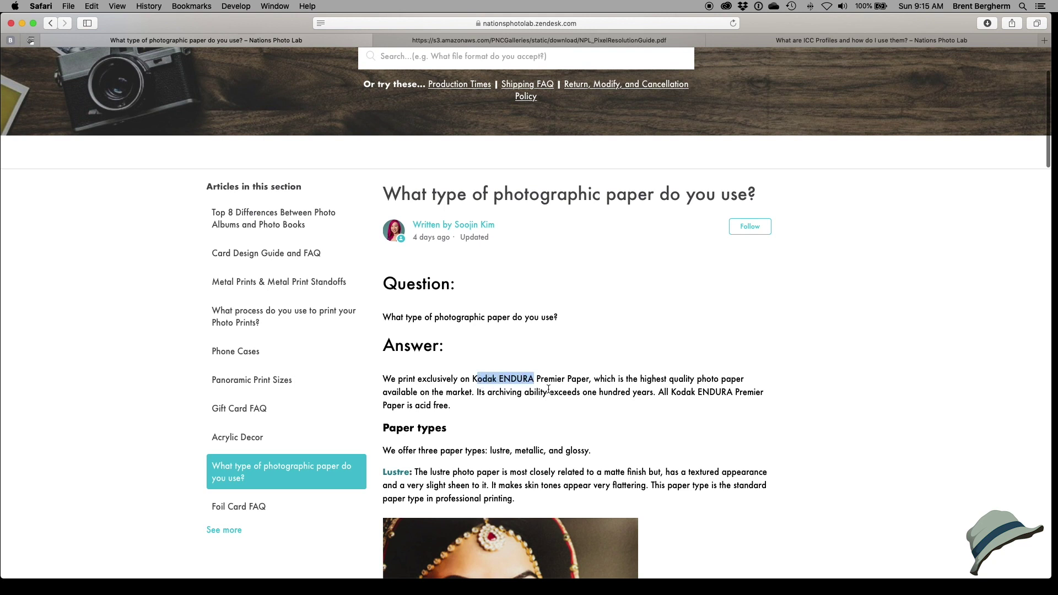
left_click(557, 380)
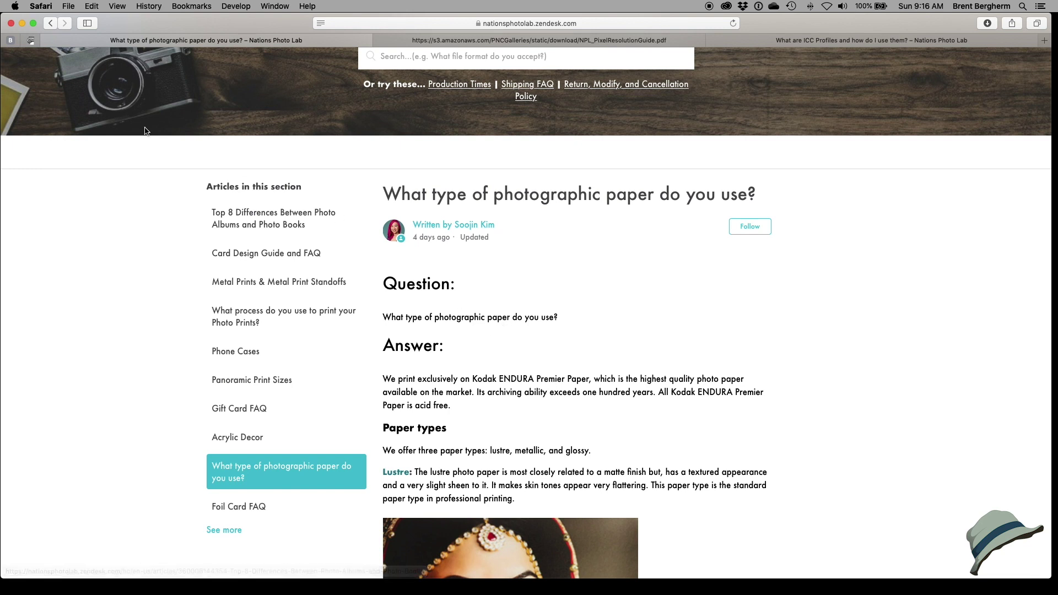
Step: Go back from the paper article to the Product FAQ list and browse it
left_click(51, 23)
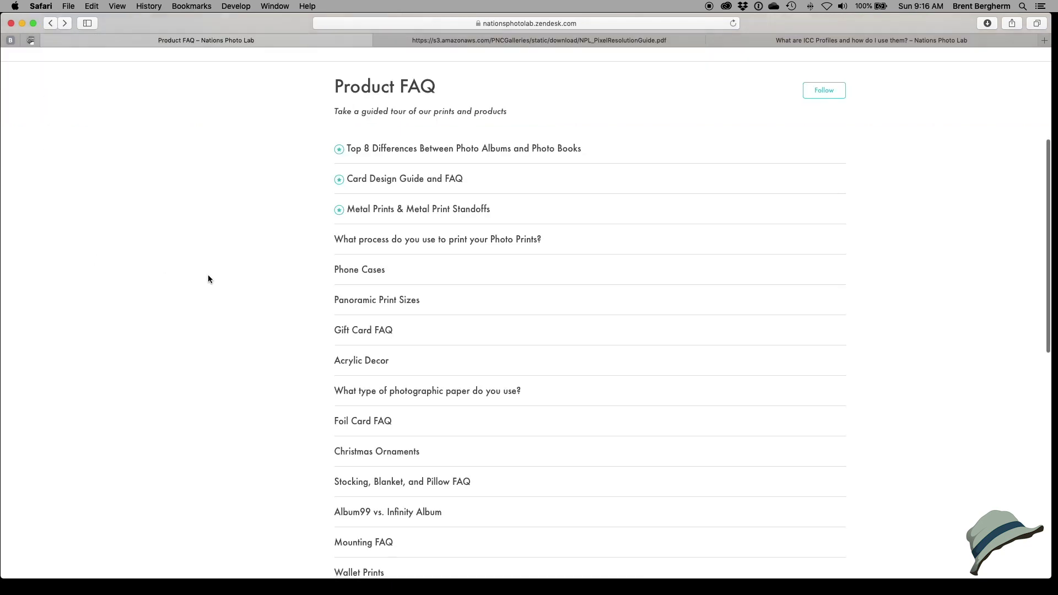
scroll(207, 275, "down", 5)
scroll(277, 317, "down", 6)
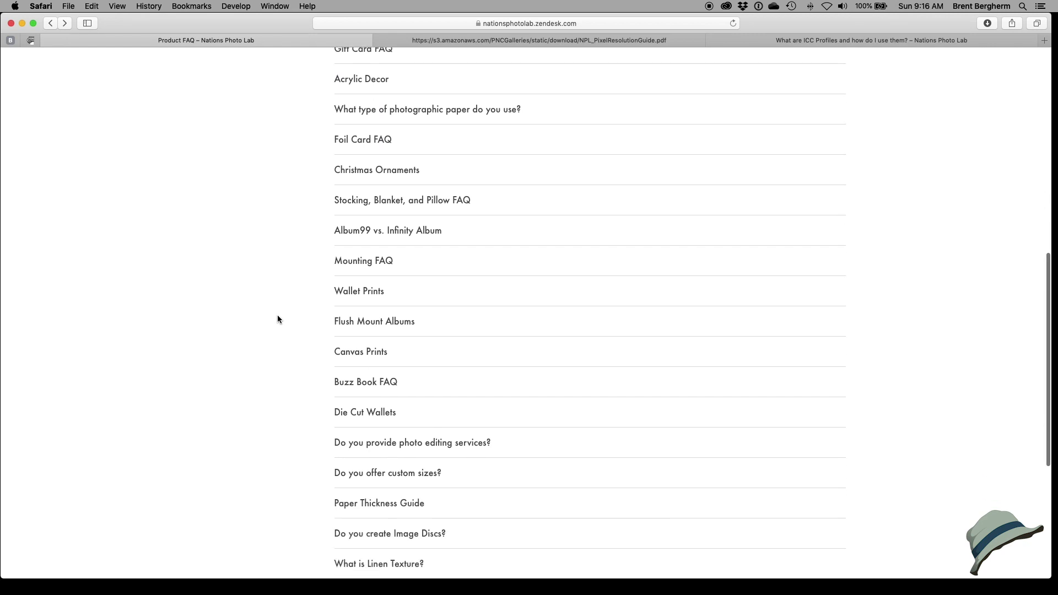
scroll(277, 319, "down", 3)
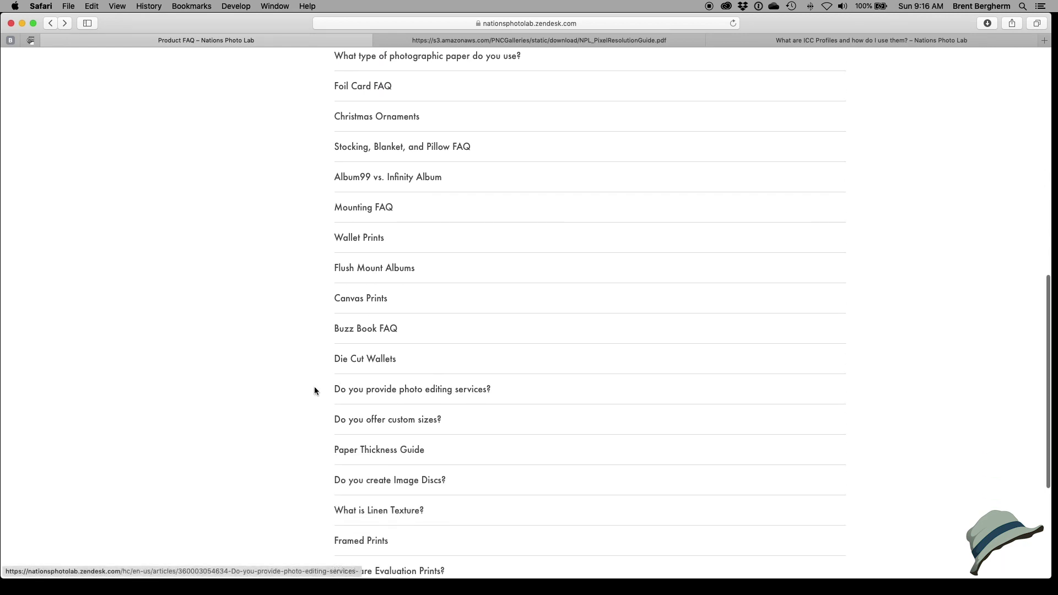
scroll(313, 389, "down", 3)
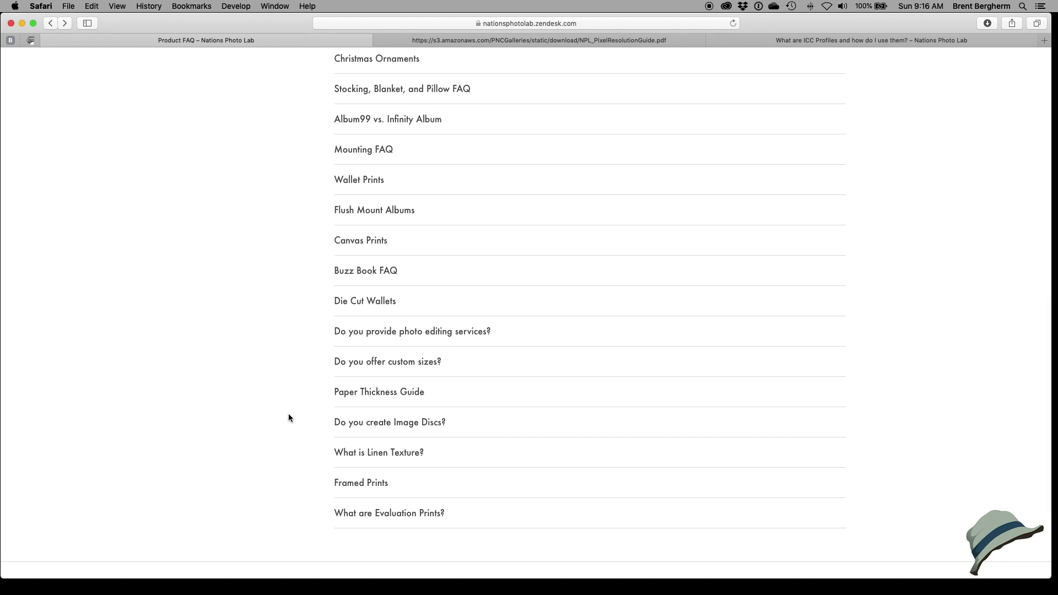
scroll(289, 415, "up", 15)
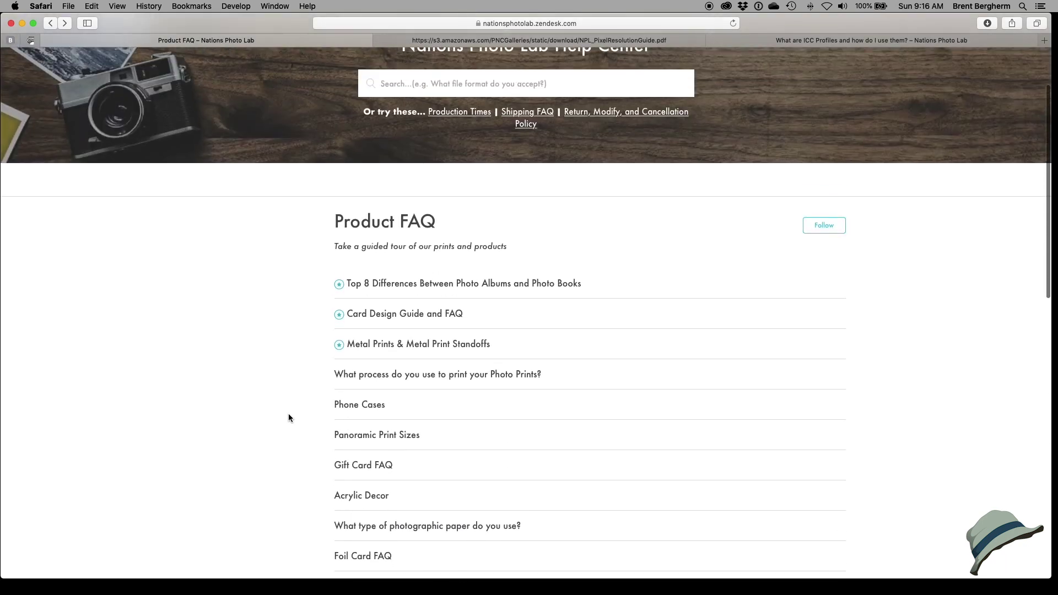
Step: Return to the Help Center home and open the Photography Terminology section
left_click(50, 24)
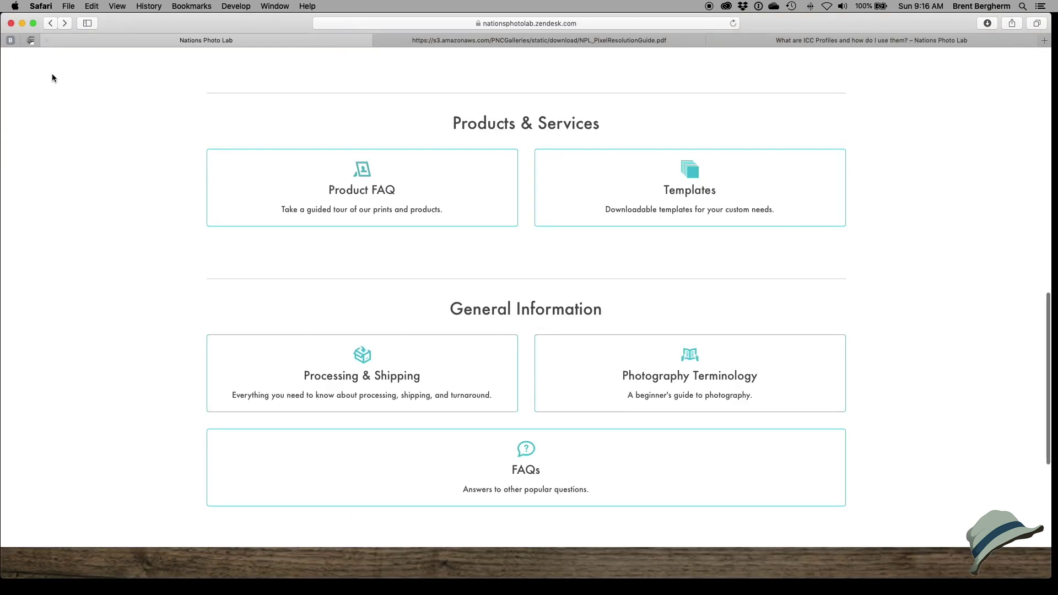
scroll(104, 201, "up", 3)
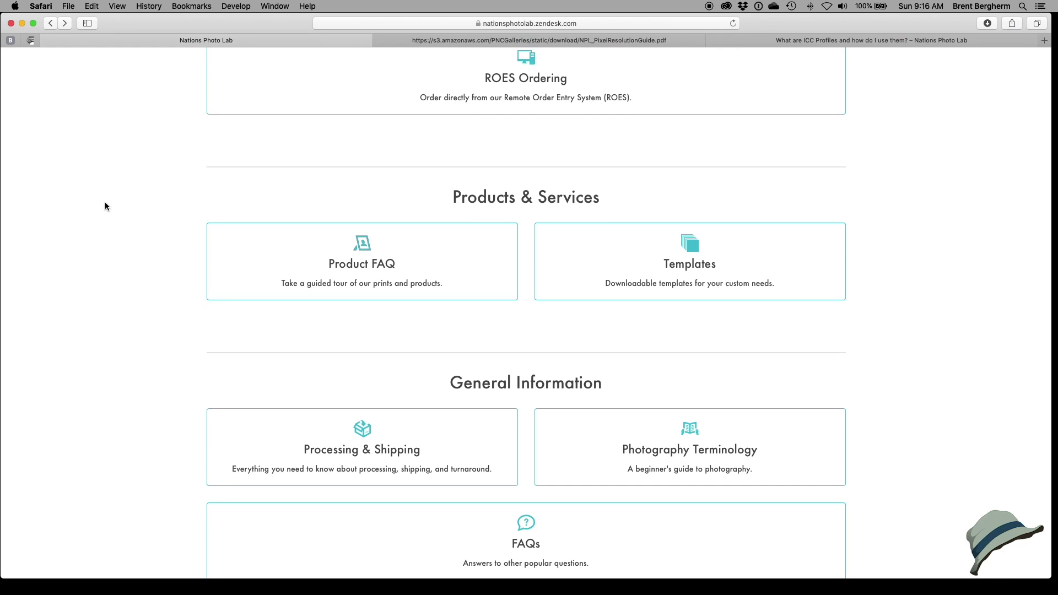
scroll(105, 205, "up", 5)
scroll(538, 335, "down", 4)
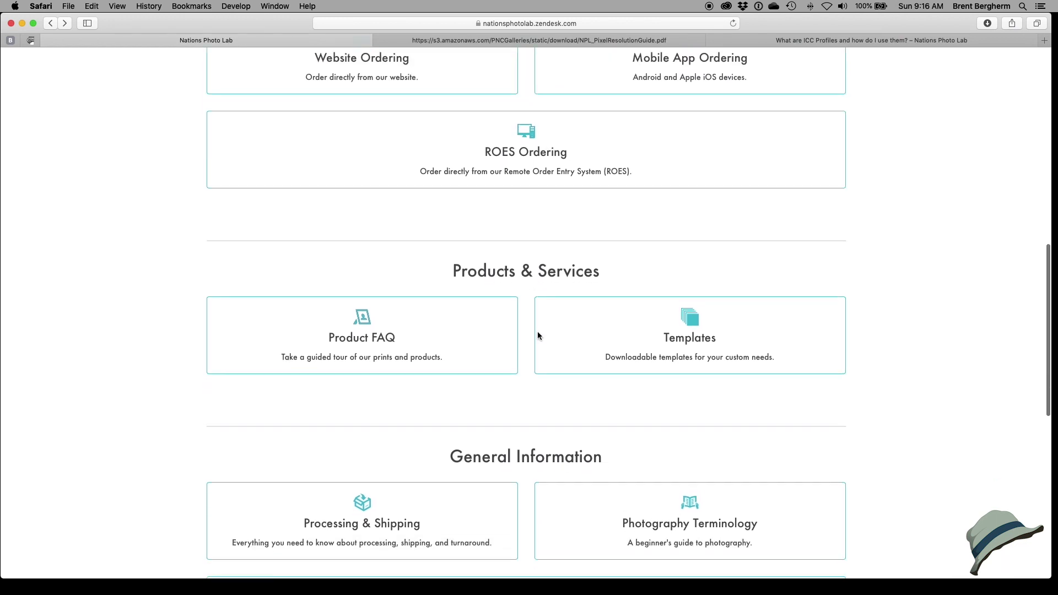
left_click(675, 476)
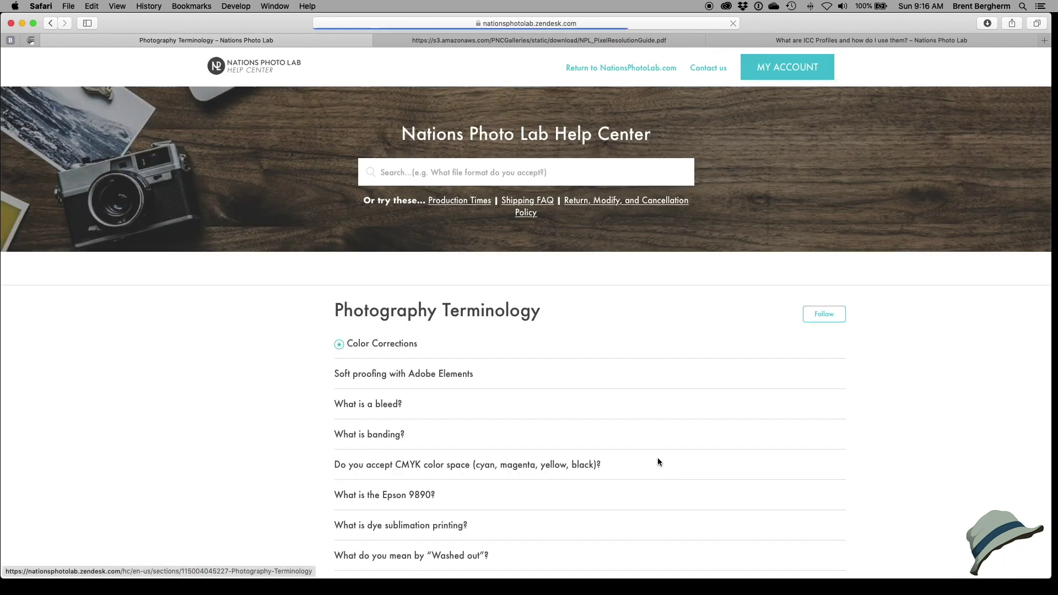
Step: Scroll the Photography Terminology articles down to the ICC Profiles article and open it
scroll(302, 408, "down", 5)
scroll(300, 405, "up", 3)
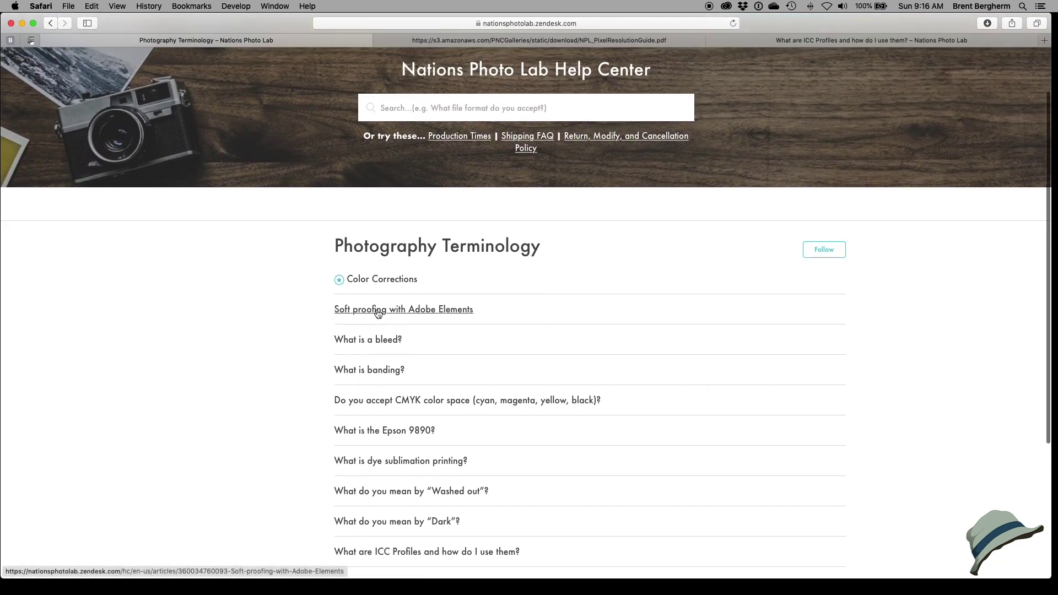
scroll(292, 323, "down", 2)
scroll(294, 321, "down", 1)
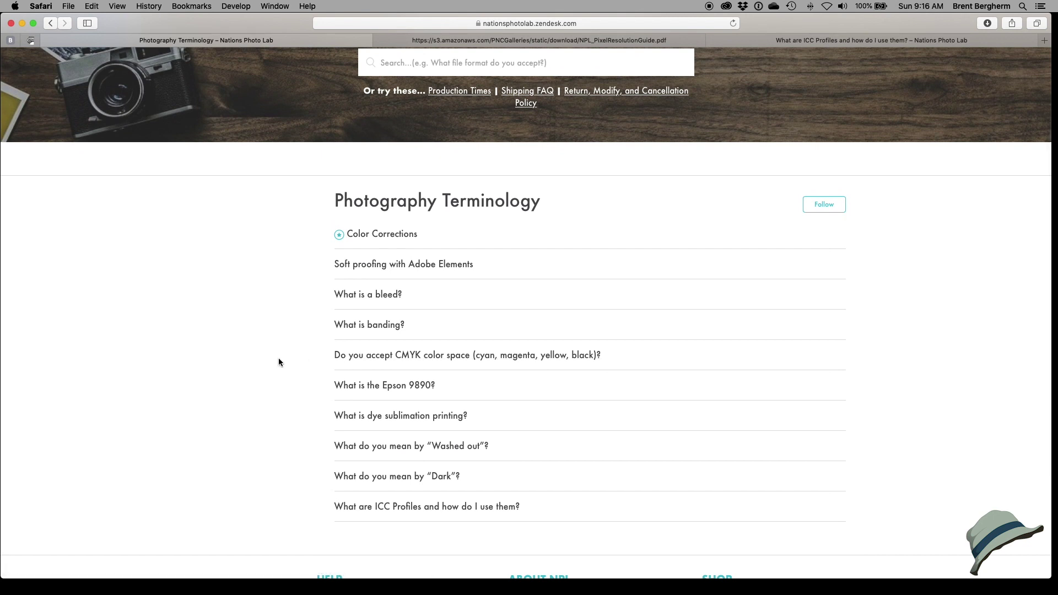
scroll(280, 361, "down", 1)
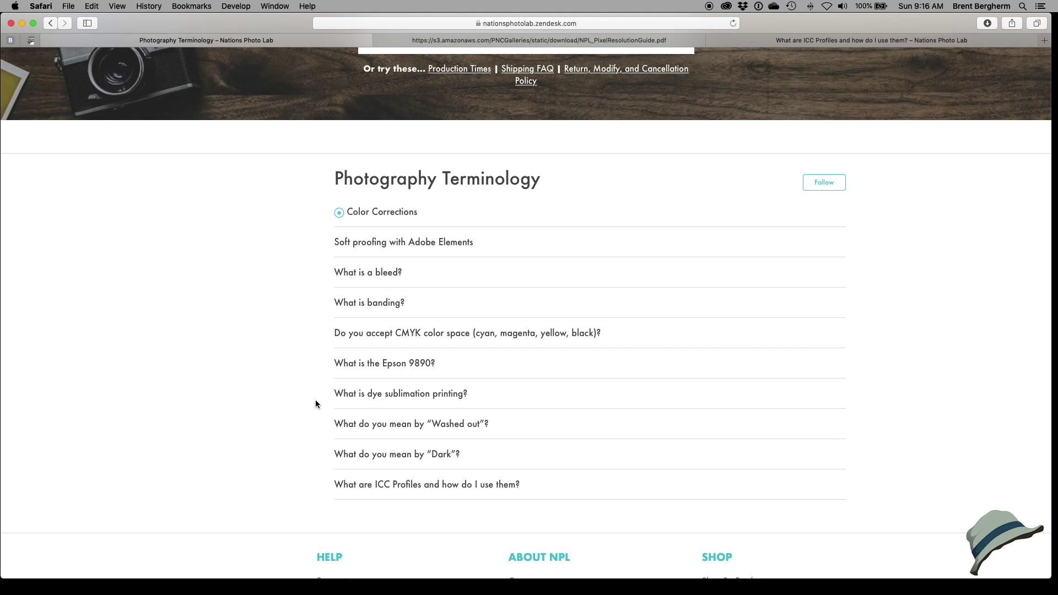
scroll(302, 406, "down", 2)
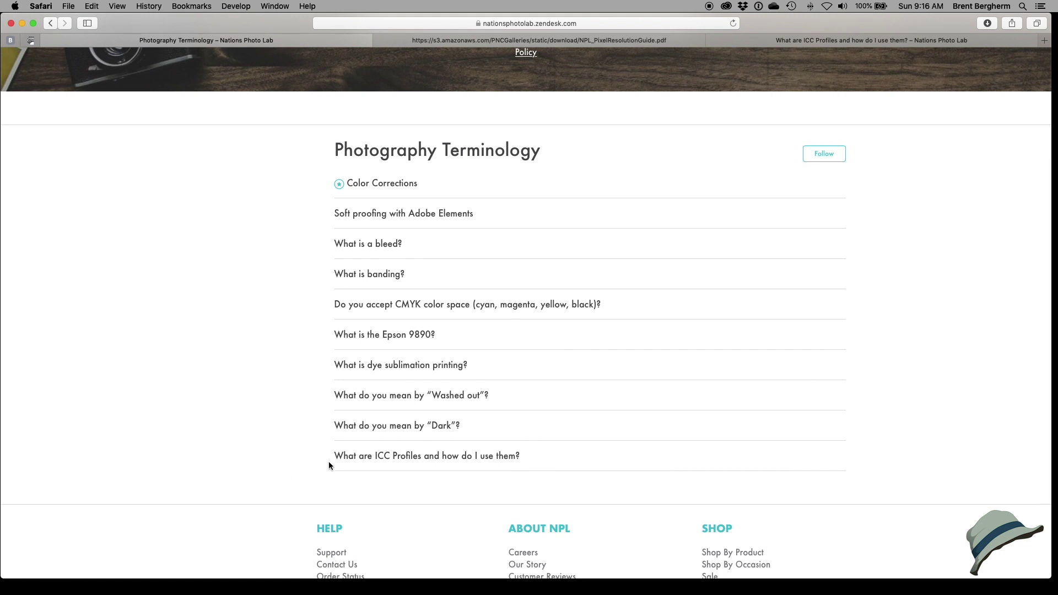
left_click(395, 456)
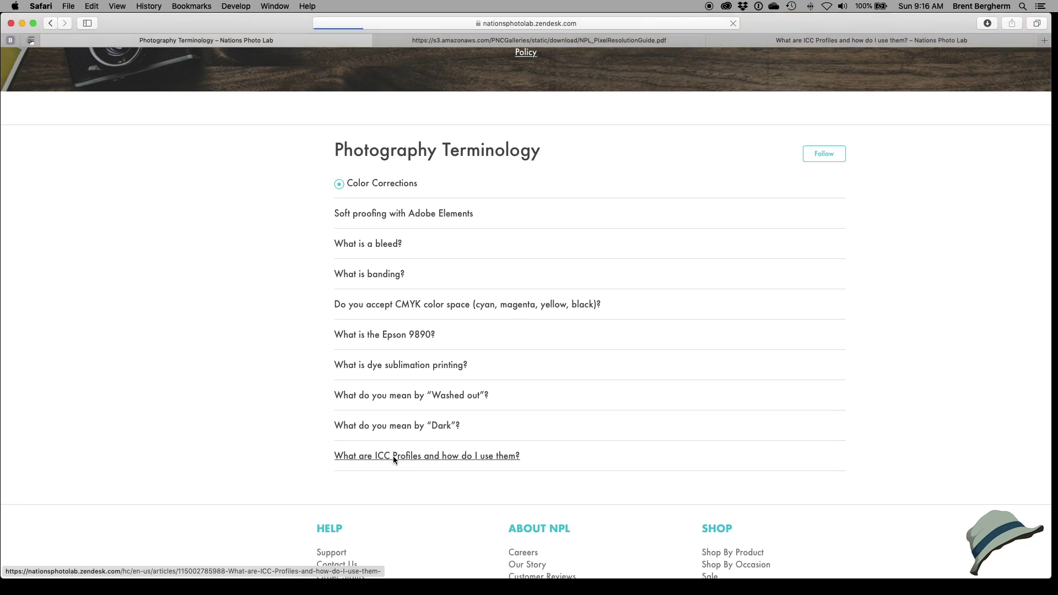
Step: Scroll the ICC Profiles article to its notes, highlight the soft-proof-only note, then clear it
scroll(471, 479, "down", 5)
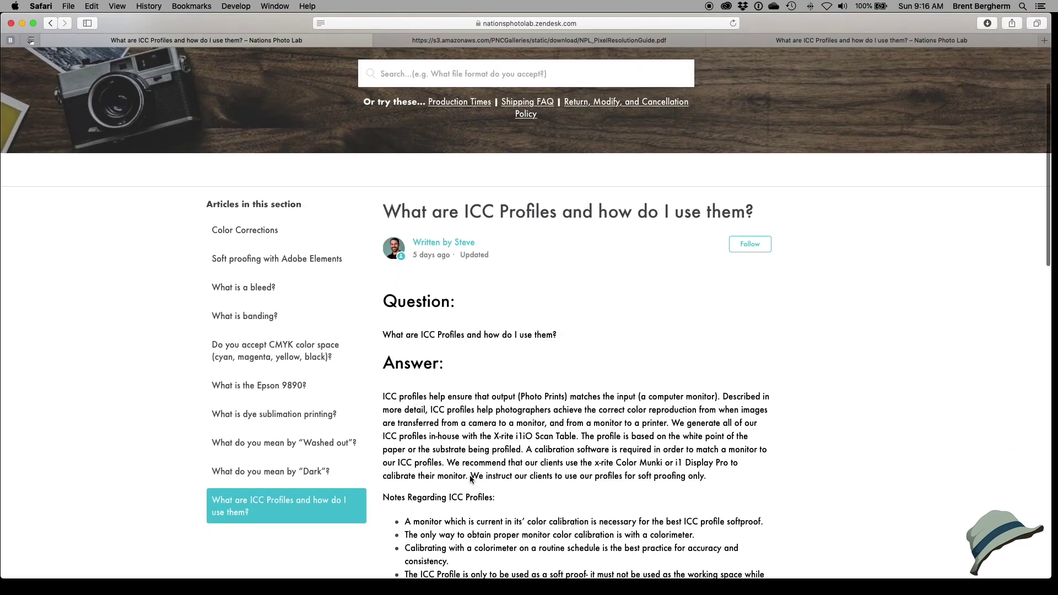
scroll(551, 455, "down", 1)
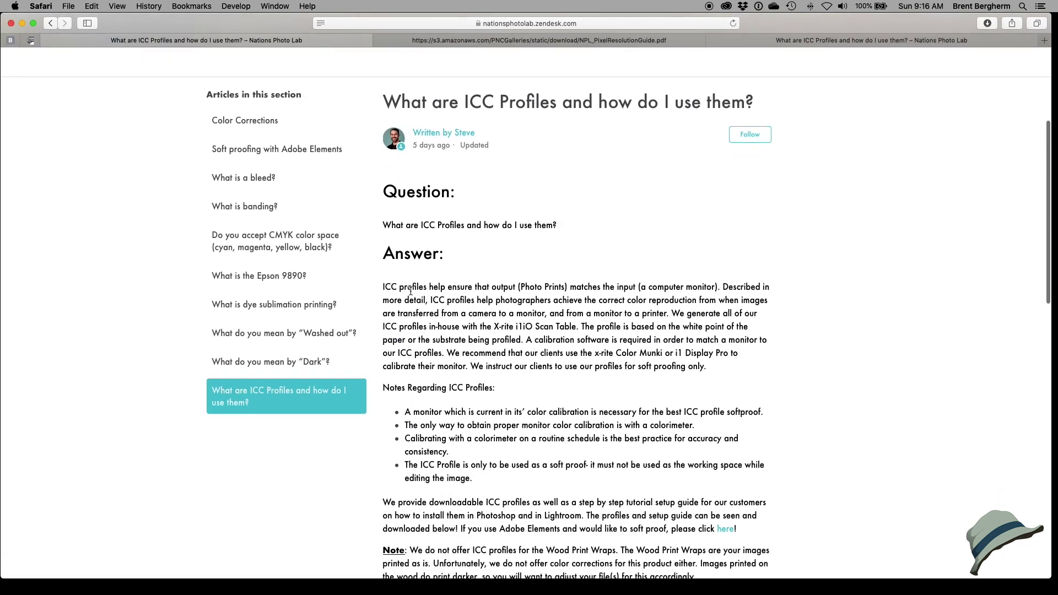
scroll(587, 352, "down", 3)
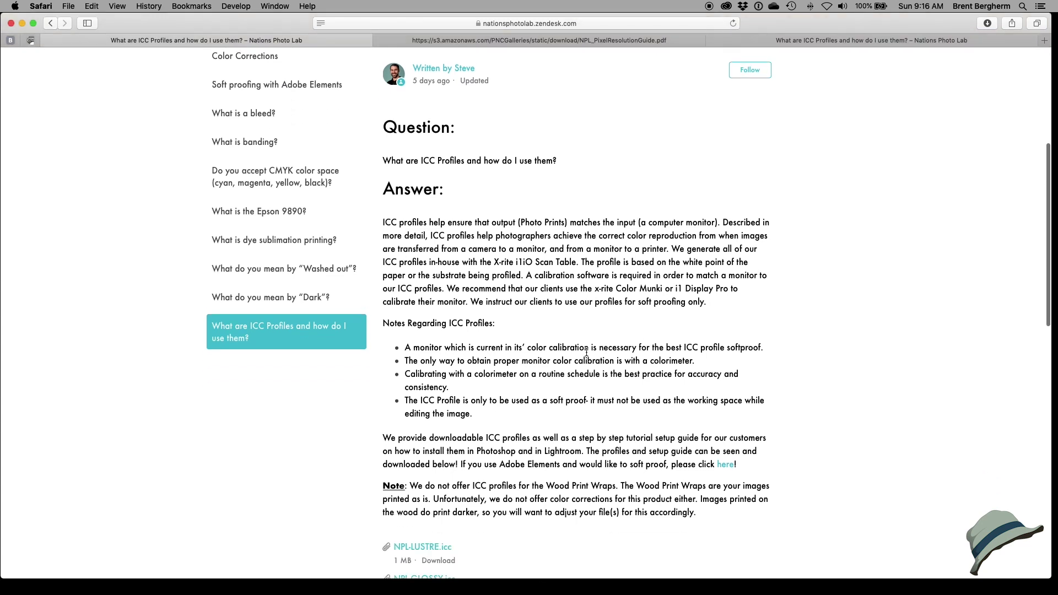
scroll(563, 375, "down", 4)
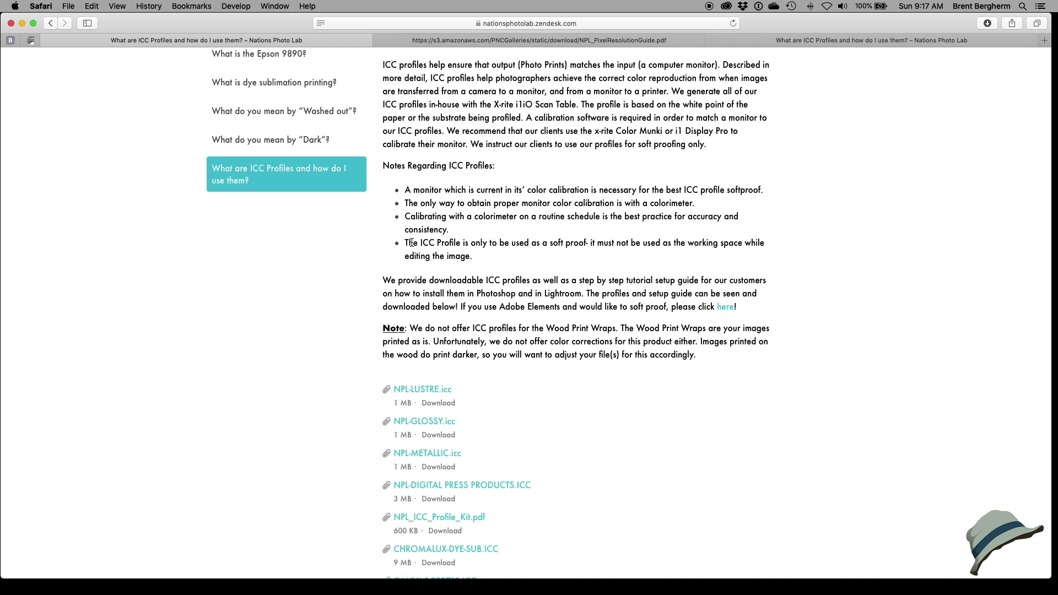
left_click_drag(406, 243, 595, 244)
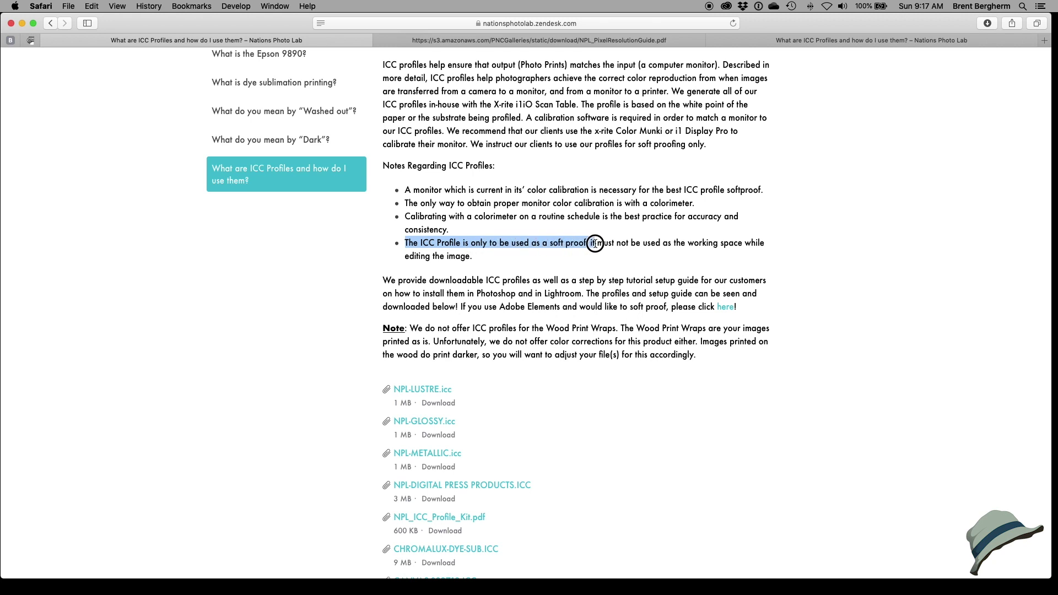
left_click_drag(595, 244, 477, 258)
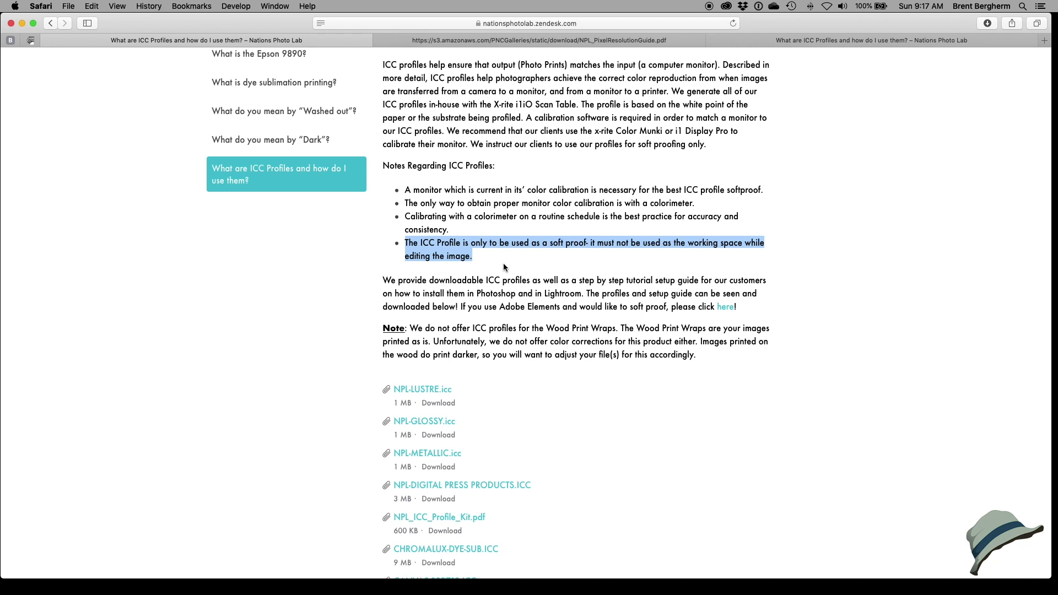
left_click(467, 253)
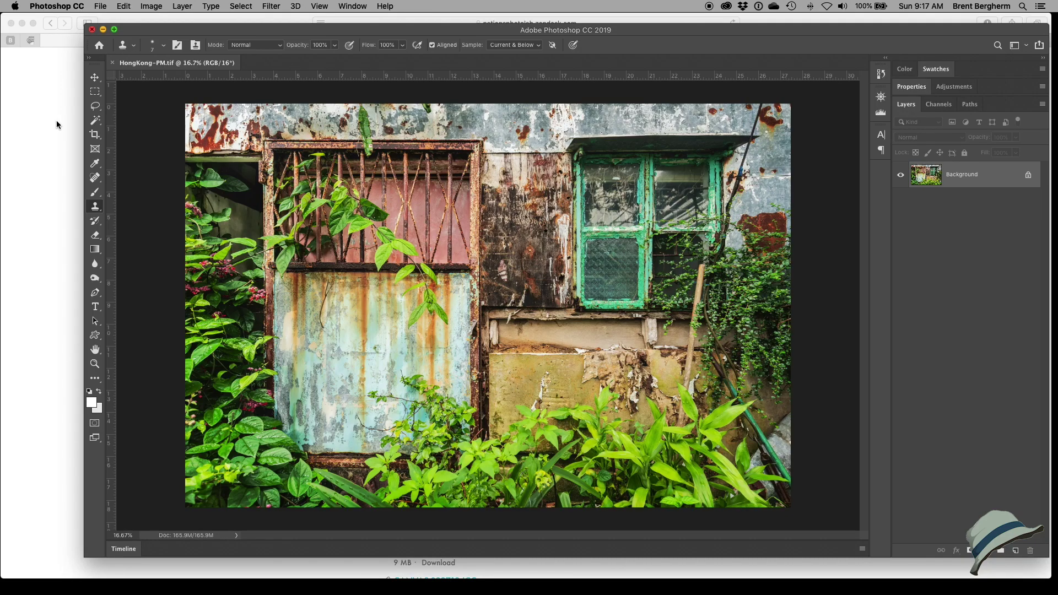
Step: Stretch the Photoshop window to fill the screen and fit HongKong-PM on screen with Cmd+0
left_click_drag(158, 33, 116, 31)
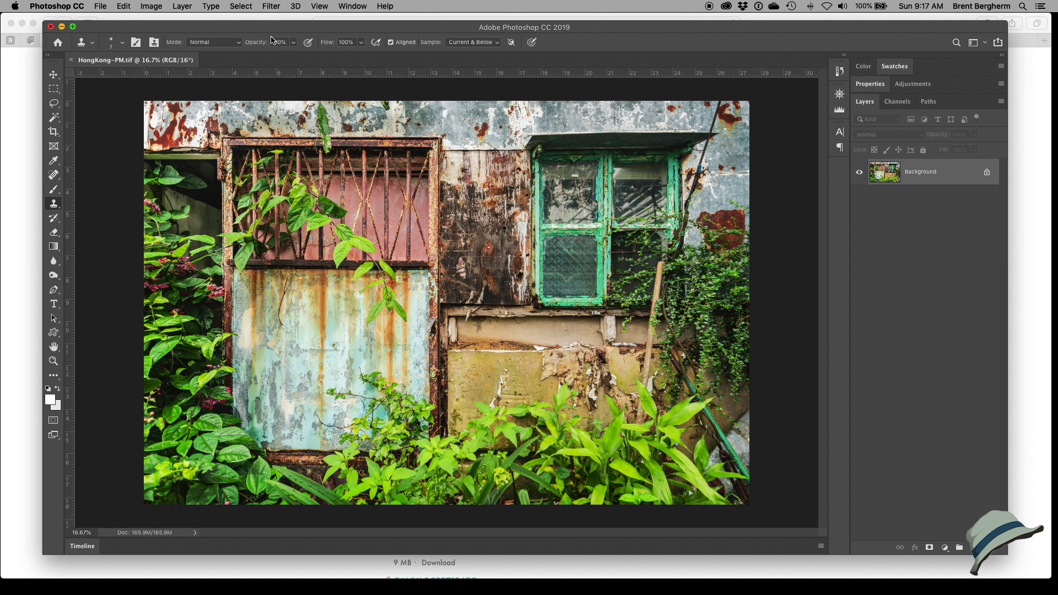
left_click_drag(42, 24, 2, 17)
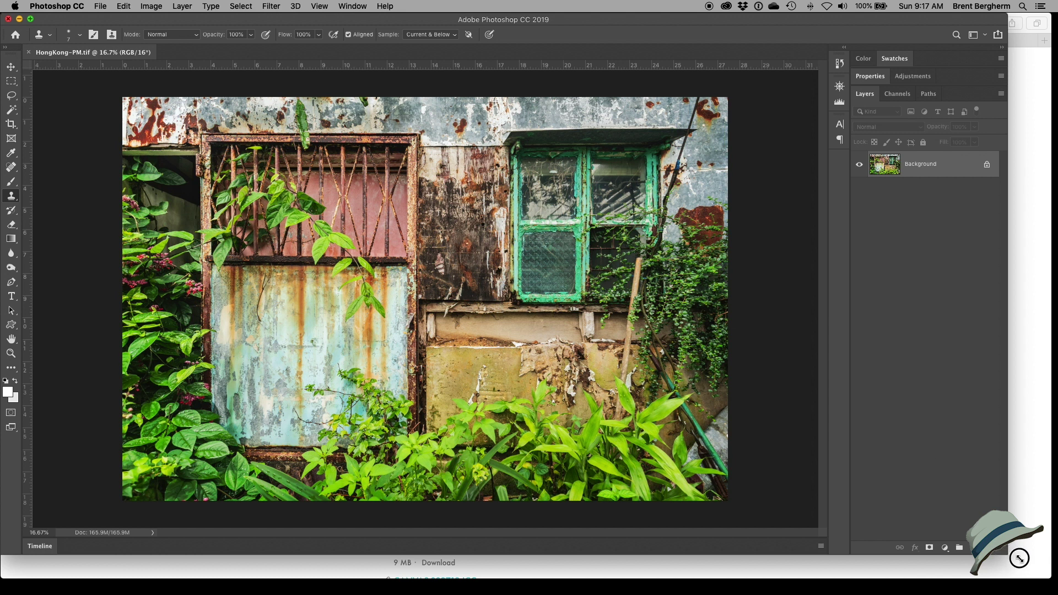
left_click_drag(1020, 558, 1052, 589)
key("super+o")
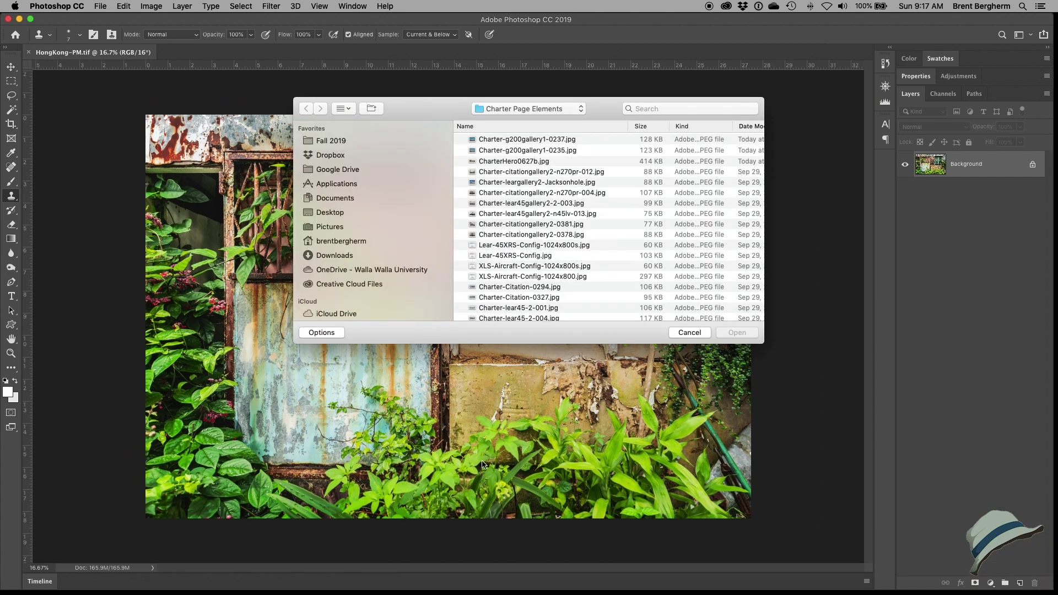
left_click(699, 334)
key("super+0")
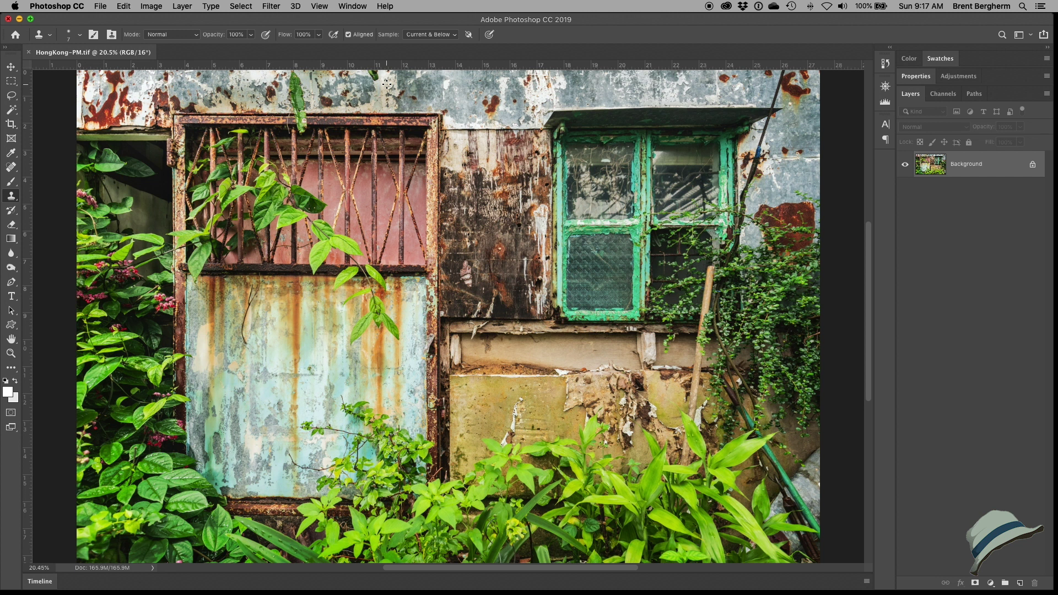
left_click(353, 7)
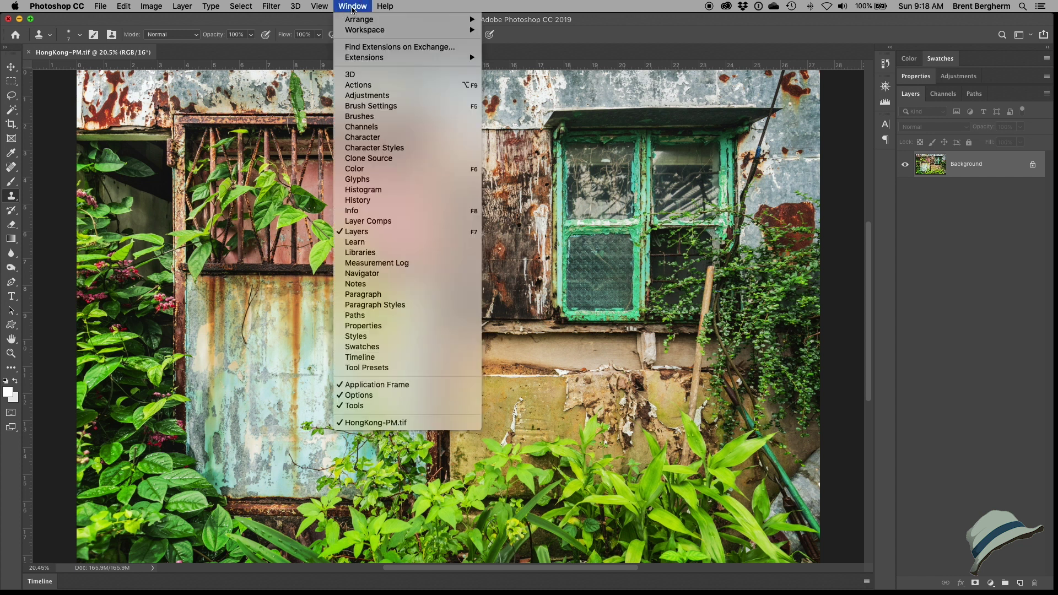
Step: Set a custom proof condition simulating the NPL-LUSTRE device
mouse_move(329, 8)
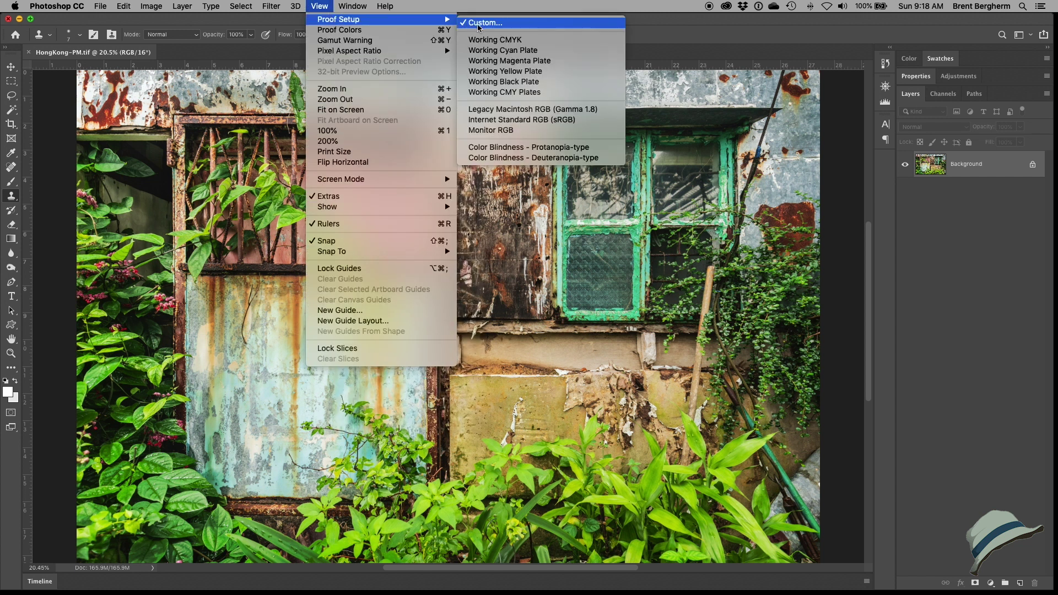
left_click(485, 23)
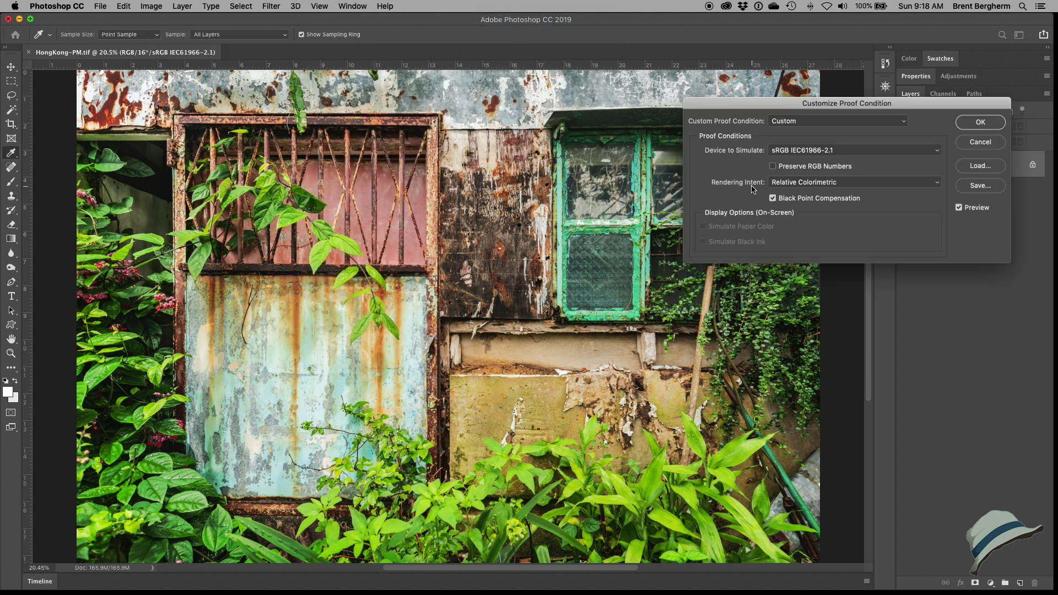
left_click_drag(760, 112, 601, 113)
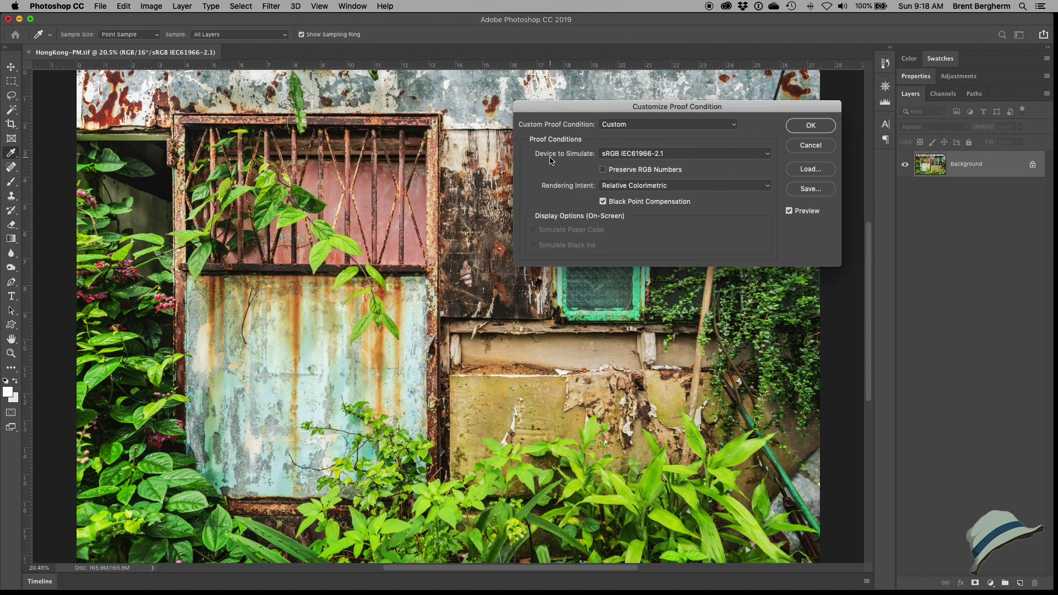
left_click(621, 159)
scroll(705, 364, "down", 15)
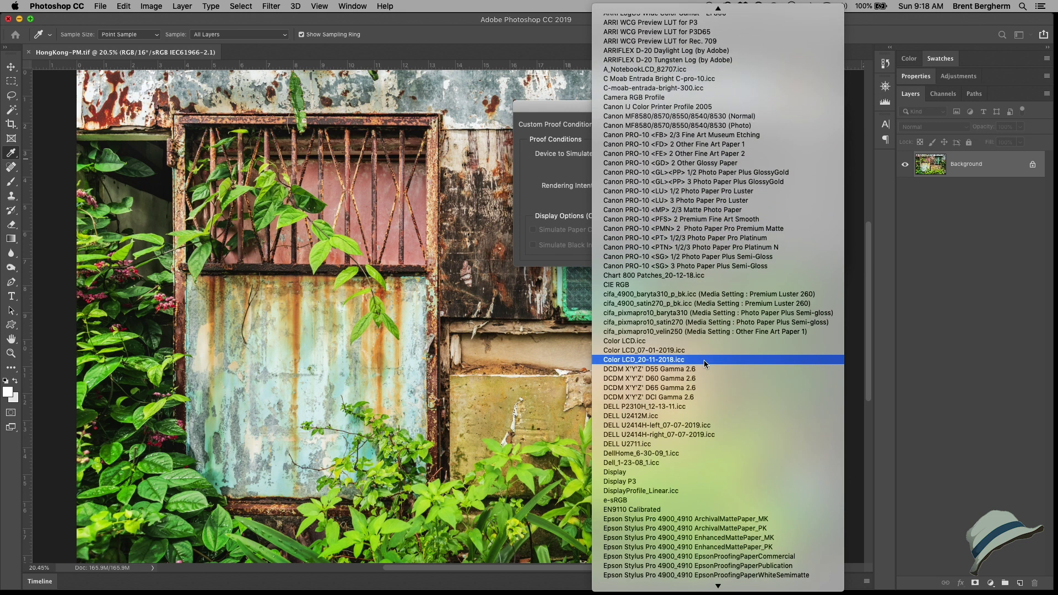
scroll(704, 360, "down", 20)
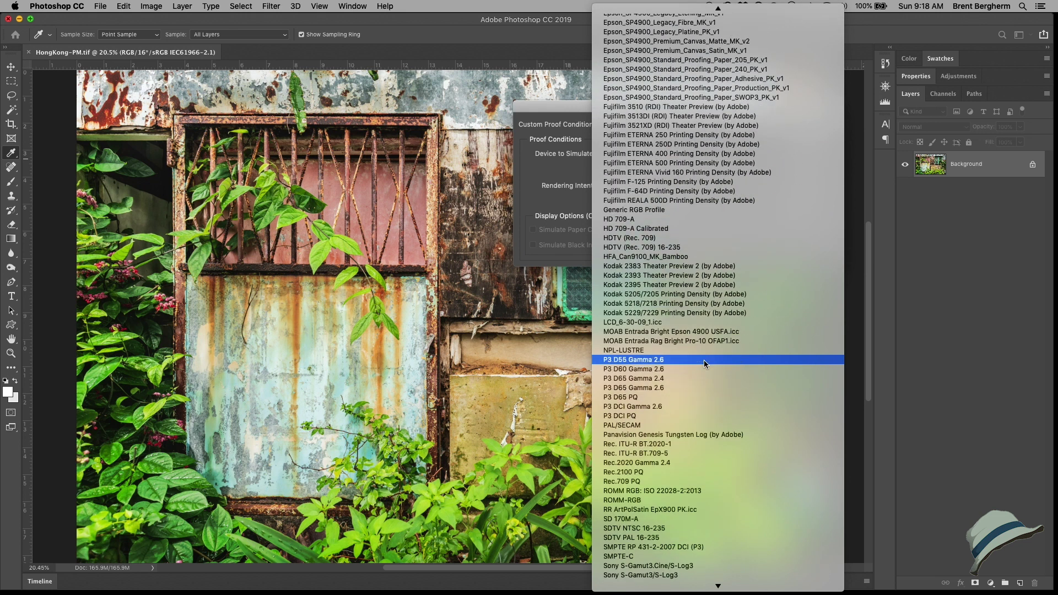
scroll(703, 360, "down", 4)
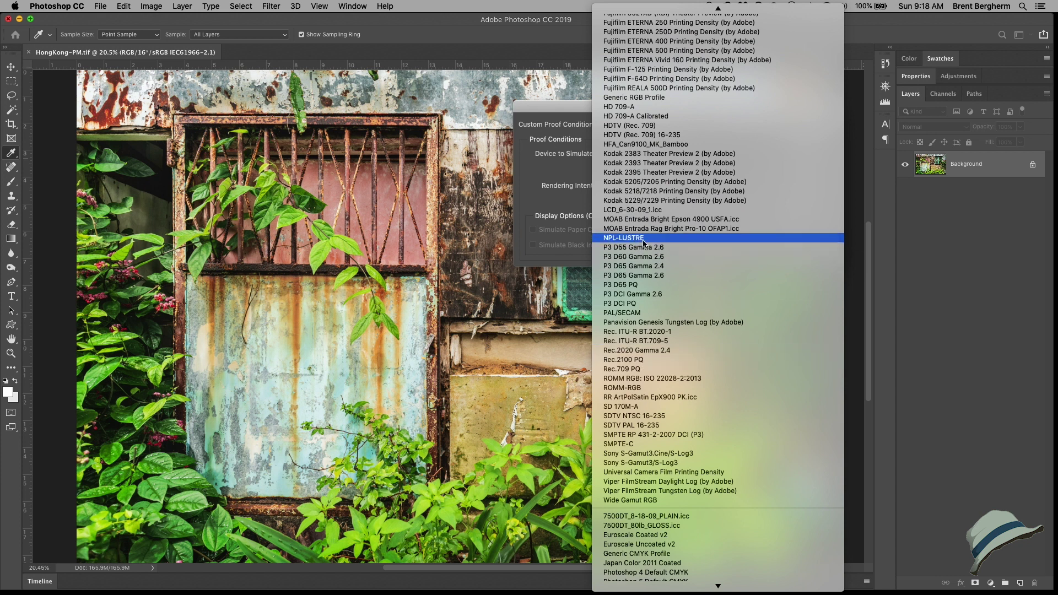
left_click(610, 239)
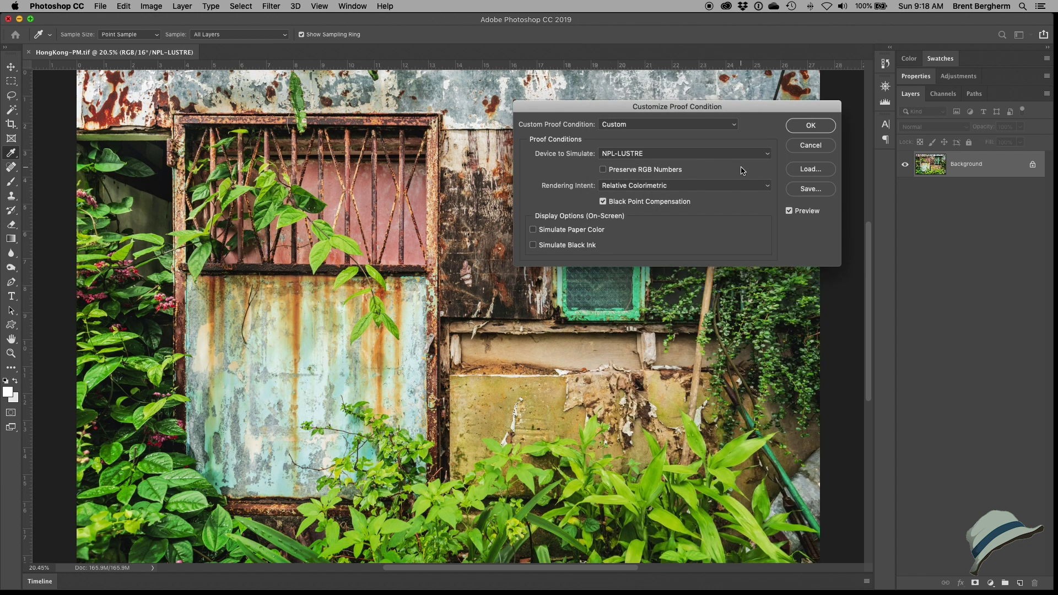
left_click(808, 126)
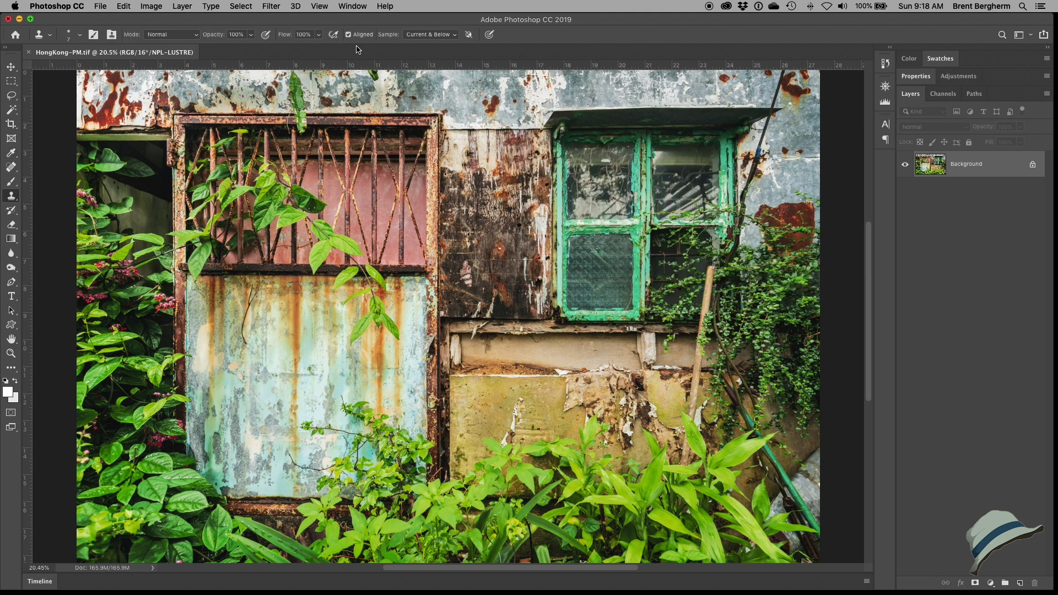
Step: Turn Gamut Warning on to check out-of-gamut colours, then turn it off
left_click(321, 6)
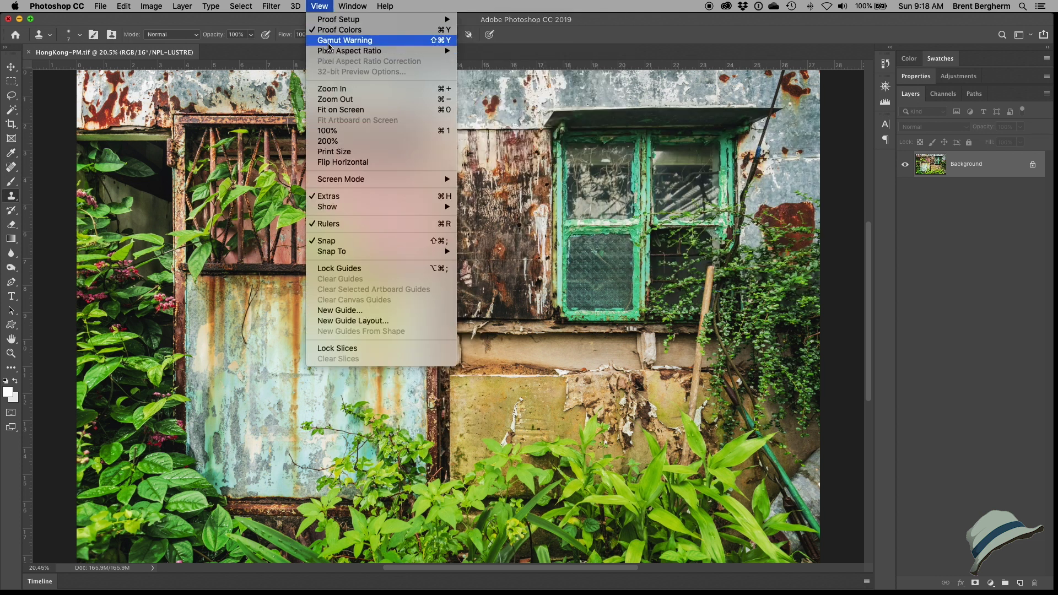
left_click(329, 41)
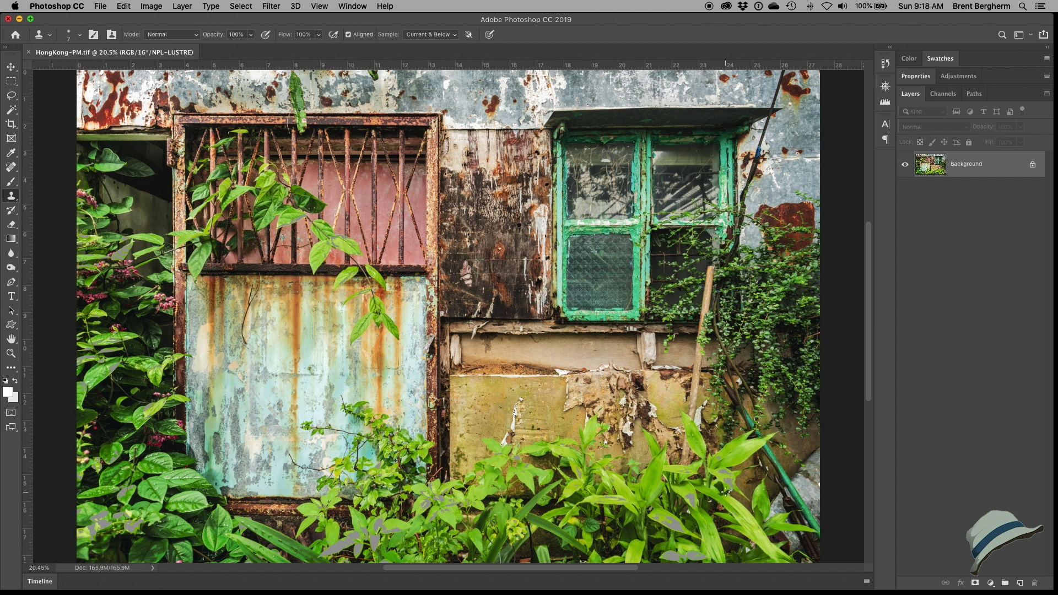
left_click(321, 7)
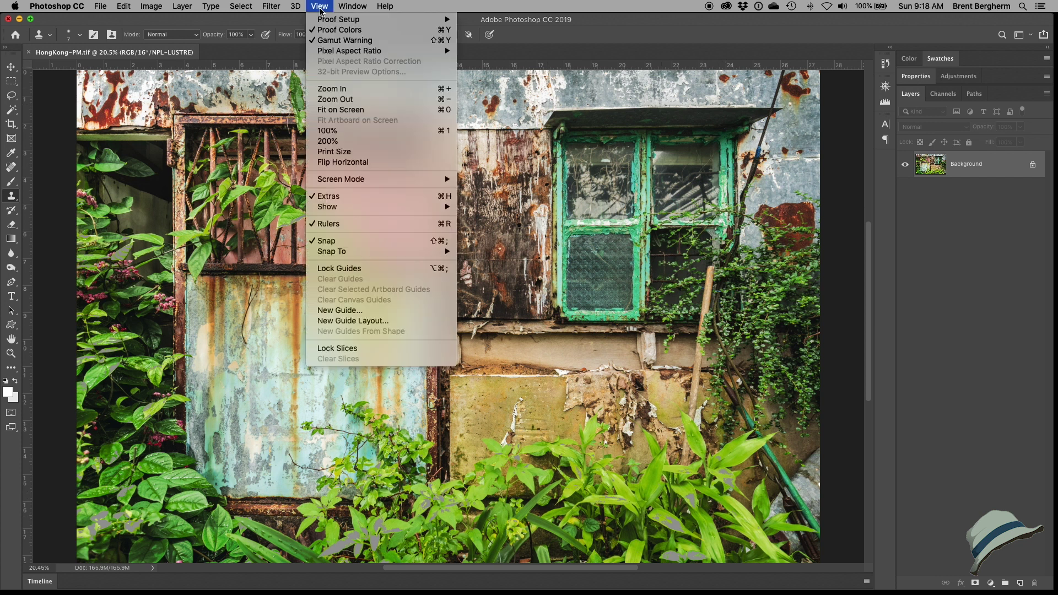
left_click(323, 41)
left_click(124, 6)
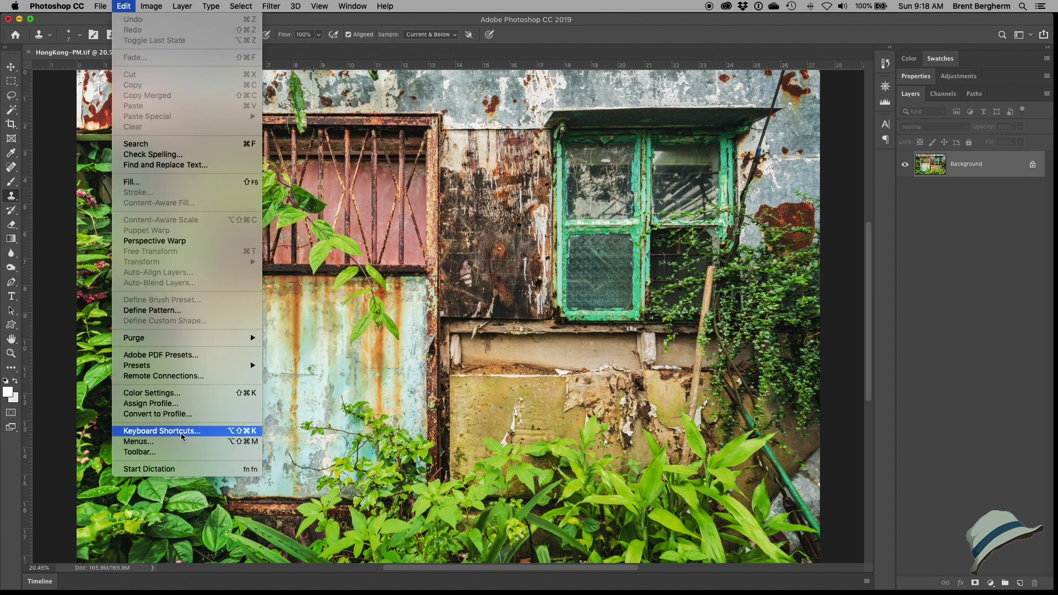
Step: Choose sRGB IEC61966-2.1 as the Convert to Profile destination for HongKong-PM and confirm
left_click(170, 417)
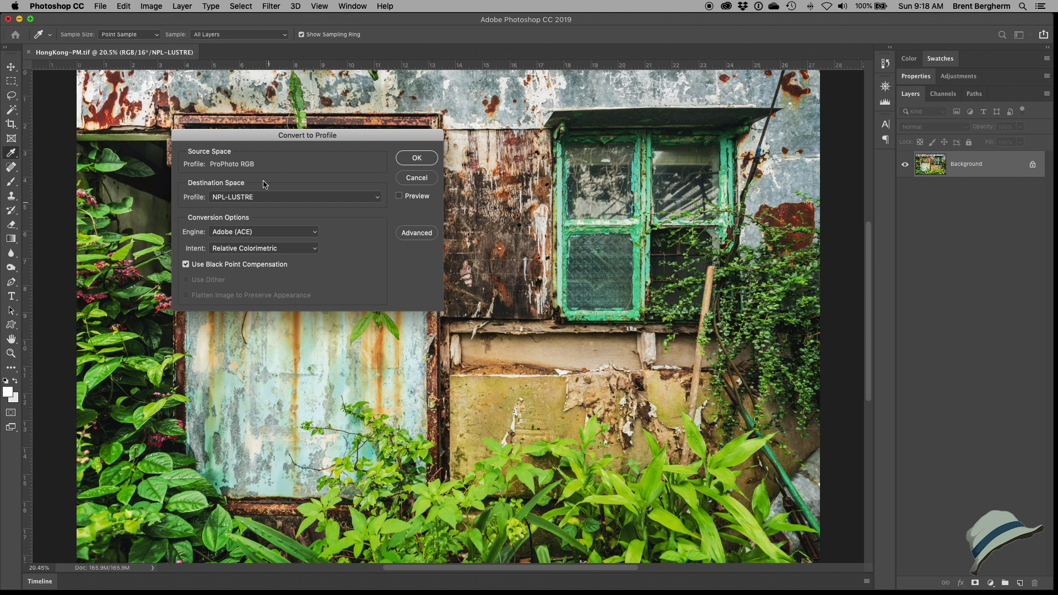
left_click(235, 199)
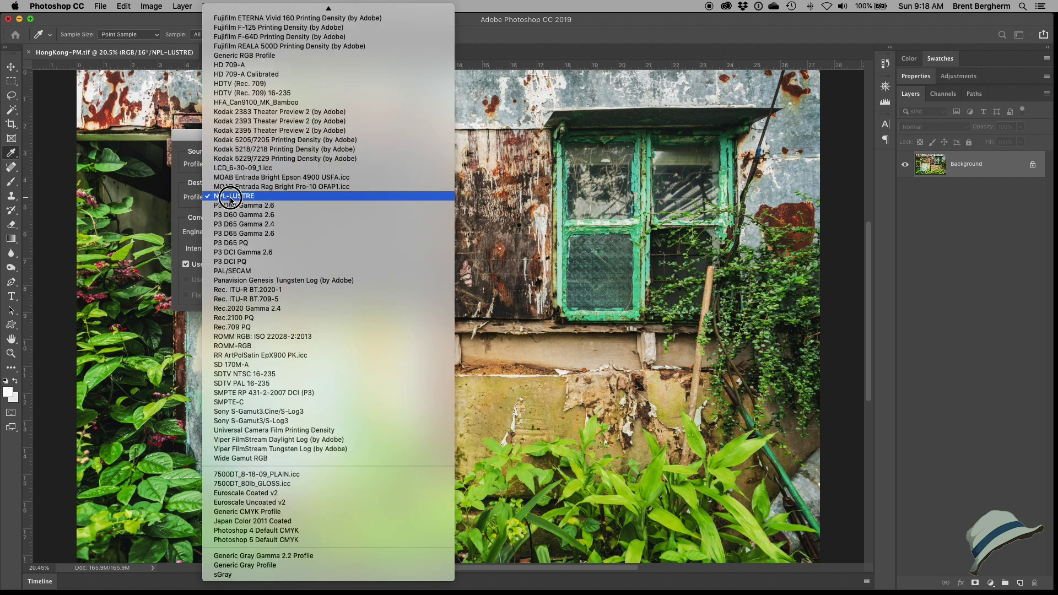
mouse_move(268, 3)
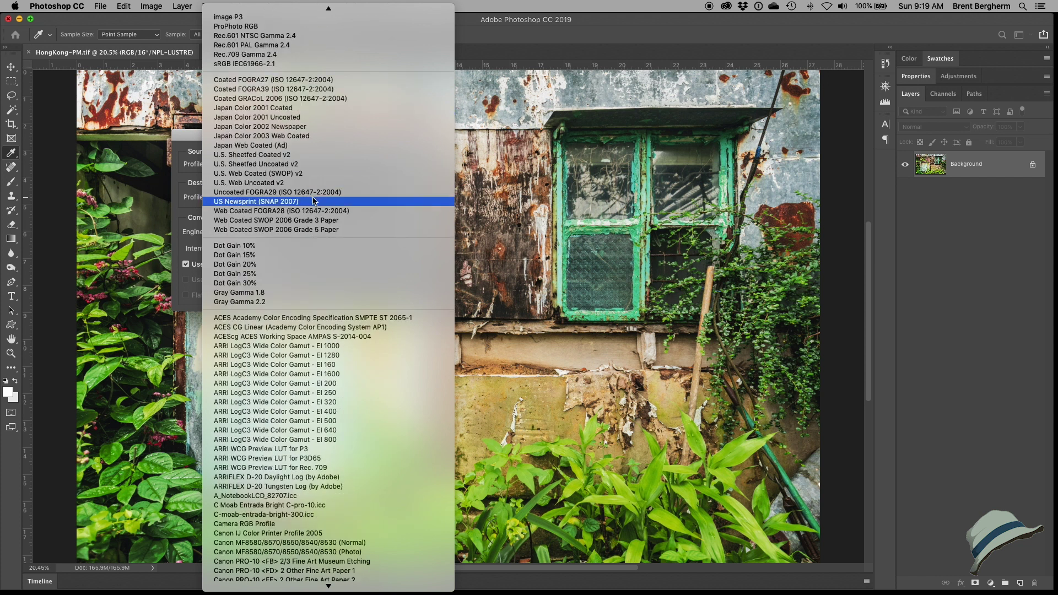
left_click(263, 63)
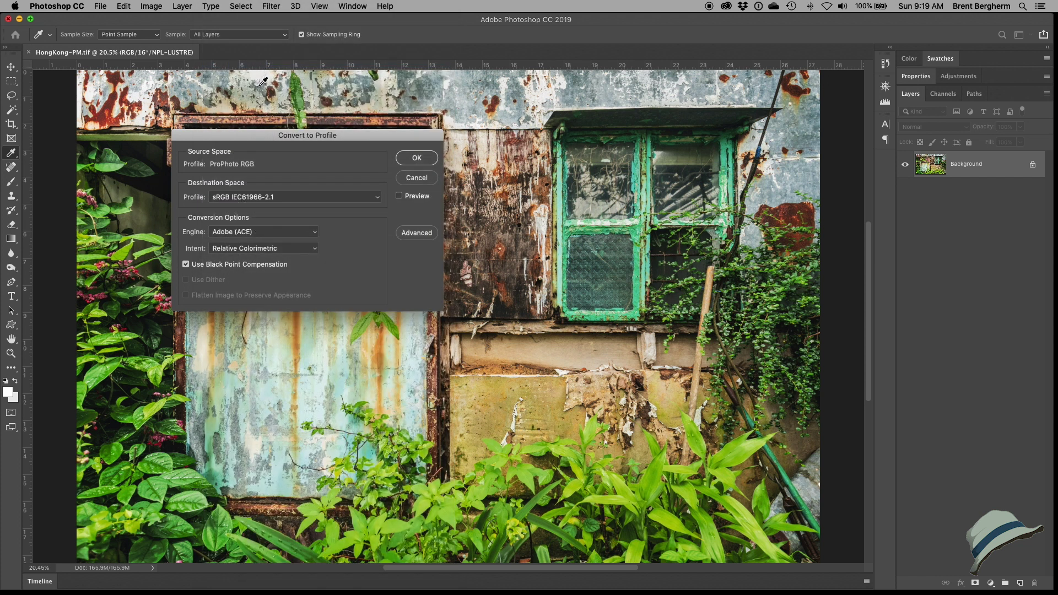
left_click(408, 159)
key("s")
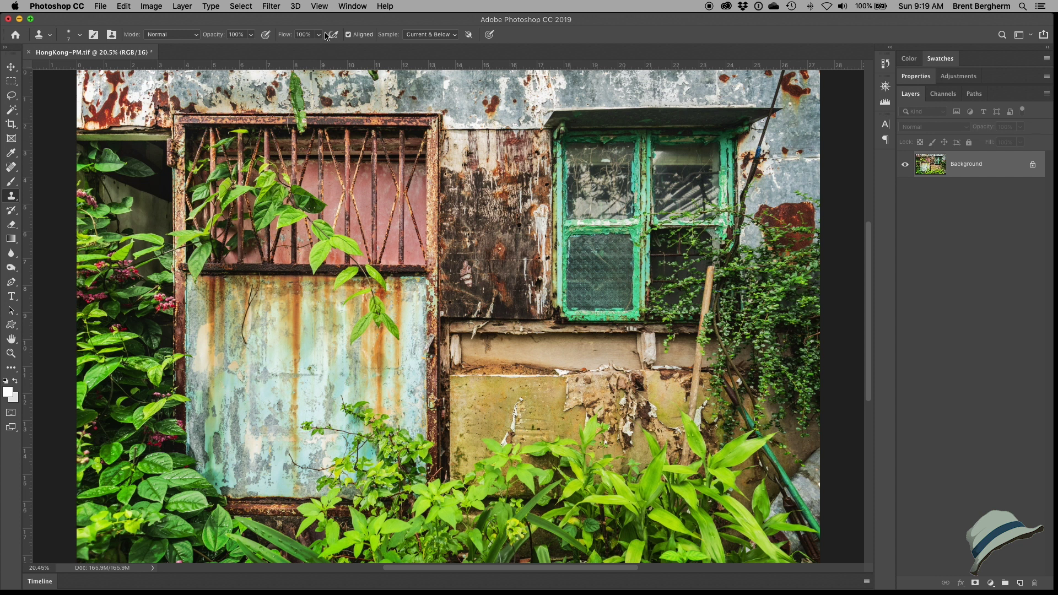
Step: Turn on Proof Colors, reconfirm the NPL-LUSTRE custom proof setup, and enable Gamut Warning
left_click(321, 7)
mouse_move(431, 20)
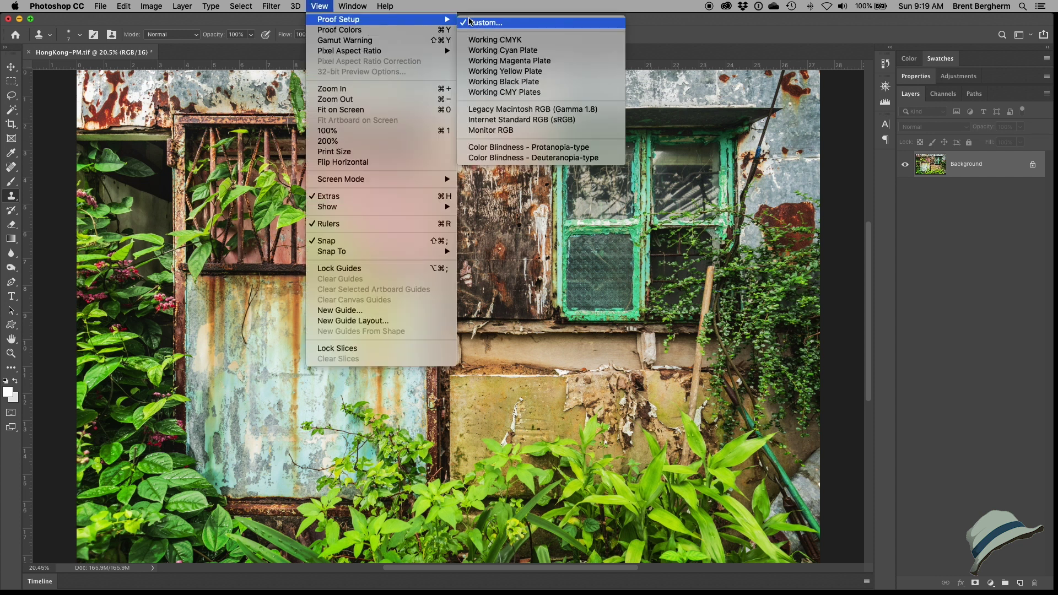
left_click(358, 30)
left_click(323, 7)
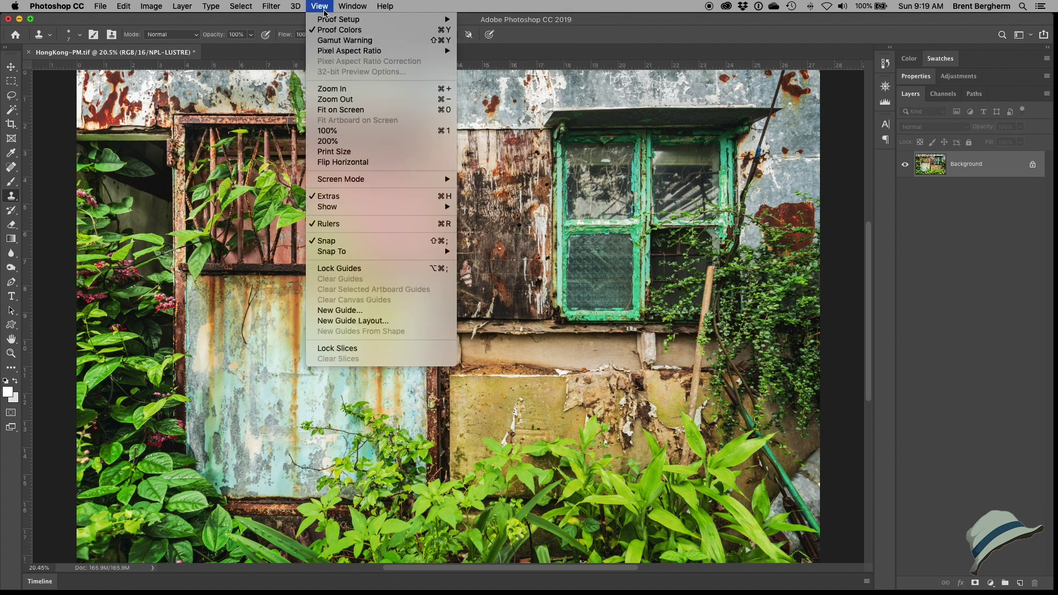
mouse_move(423, 23)
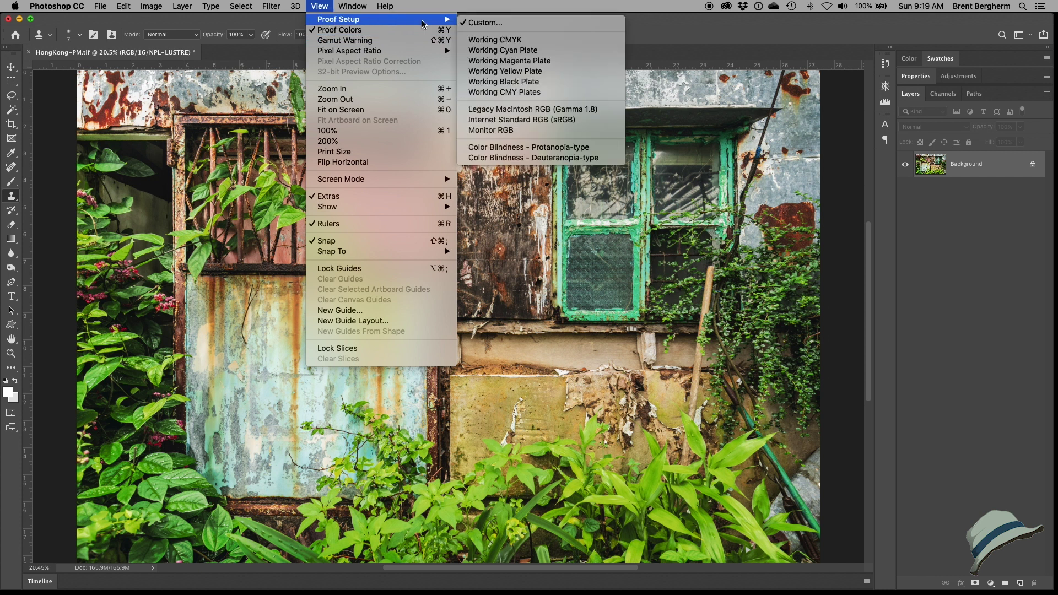
left_click(496, 23)
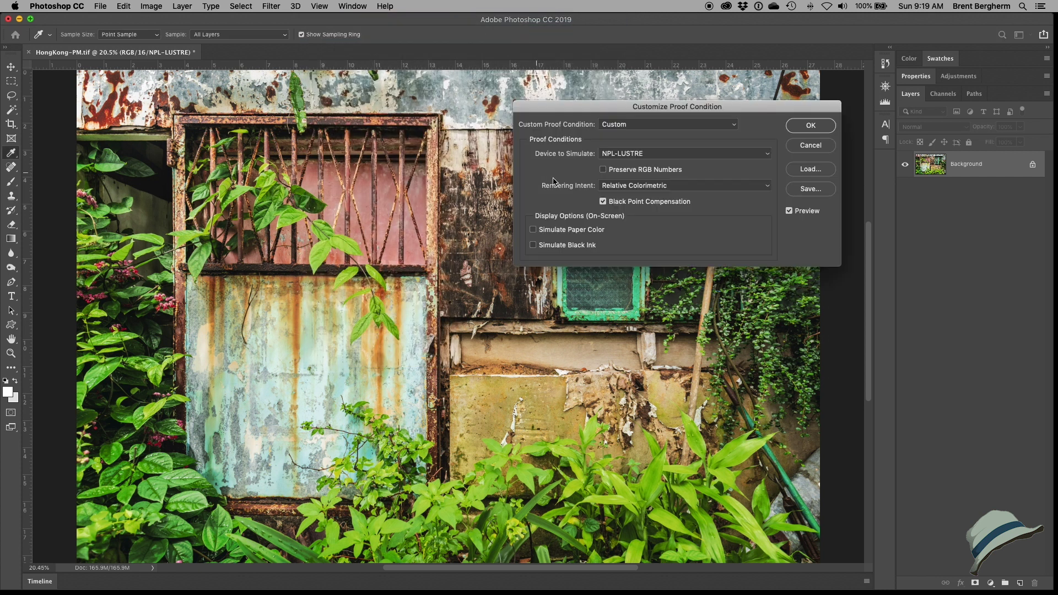
left_click(807, 126)
left_click(321, 7)
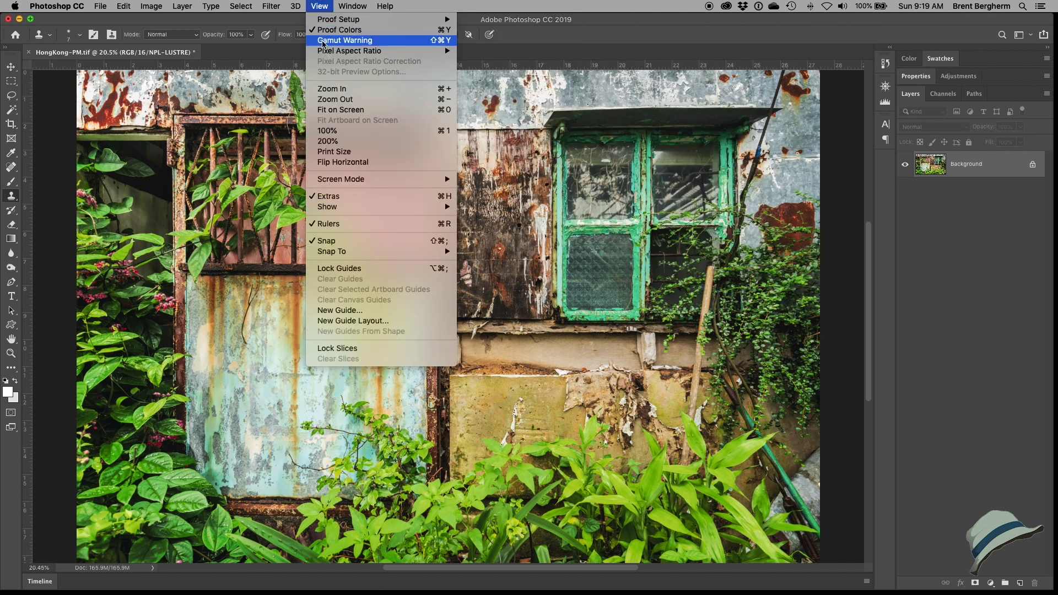
left_click(326, 41)
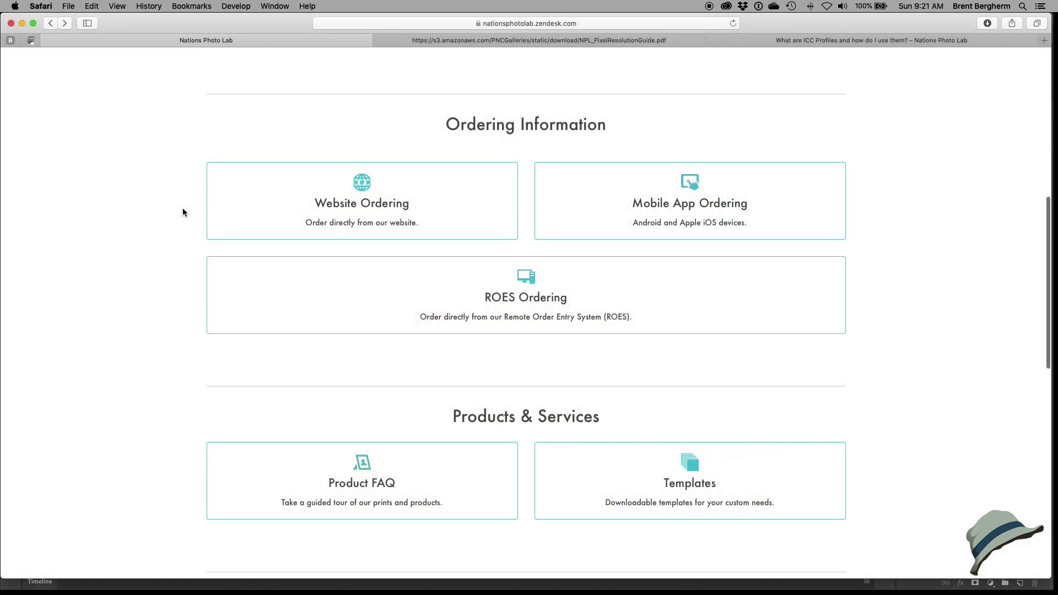
Step: Open the Help Center FAQs and the 'Locating Image File Specs/ Pixel Dimensions' article
scroll(184, 213, "down", 5)
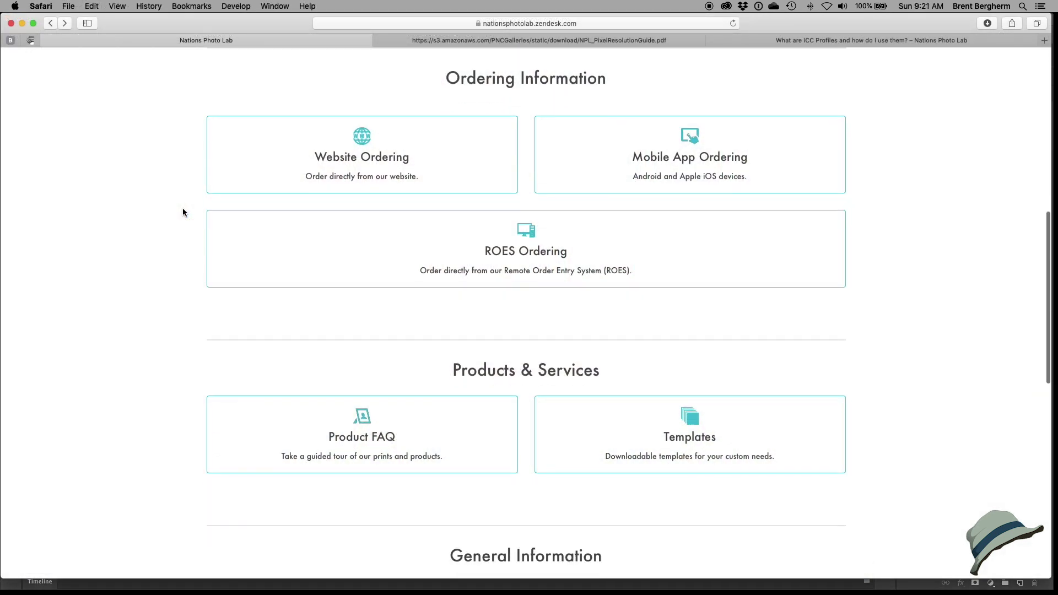
scroll(183, 212, "down", 2)
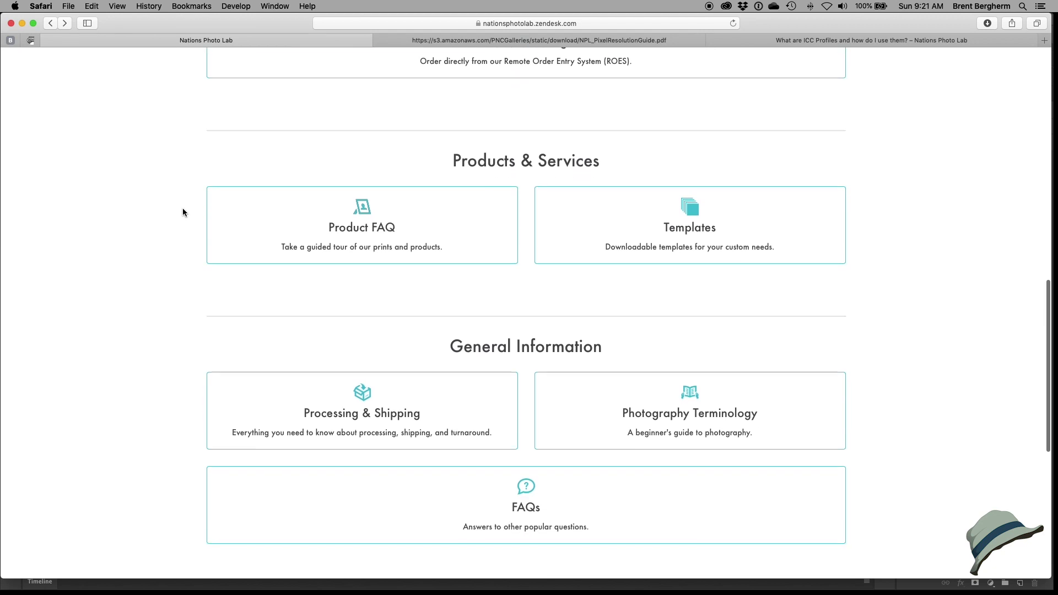
left_click(534, 499)
scroll(511, 404, "down", 5)
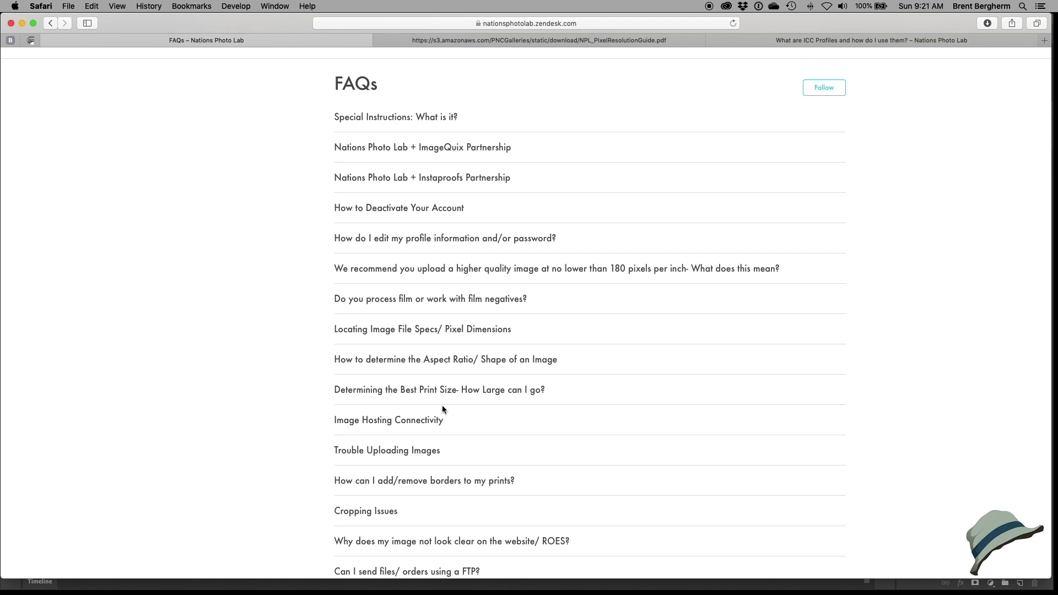
left_click(396, 330)
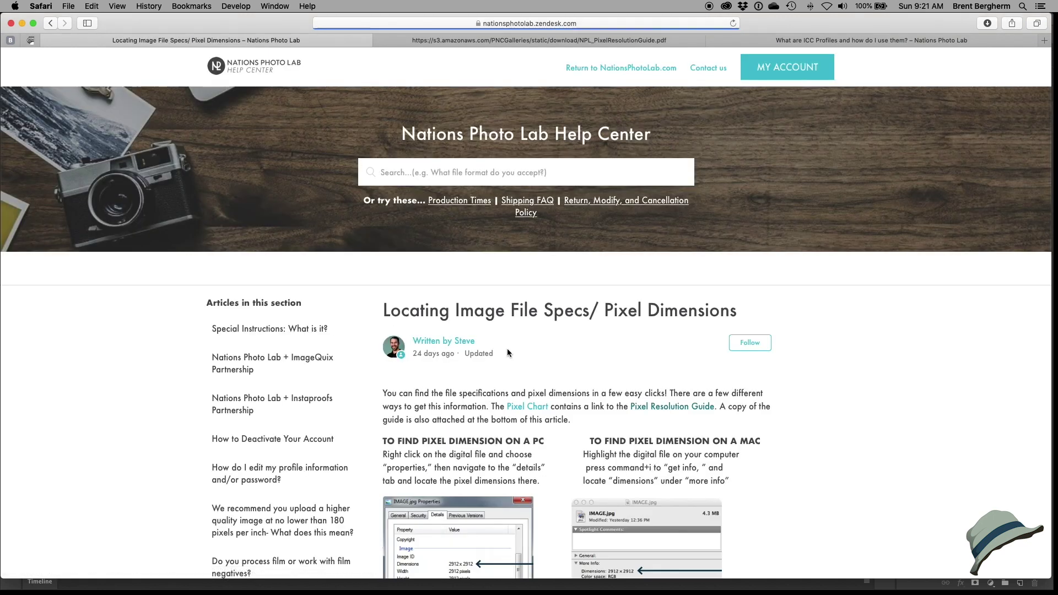
Step: Open the Pixel Resolution Guide PDF and scroll down to its Pixel Dimension Chart
scroll(512, 347, "down", 3)
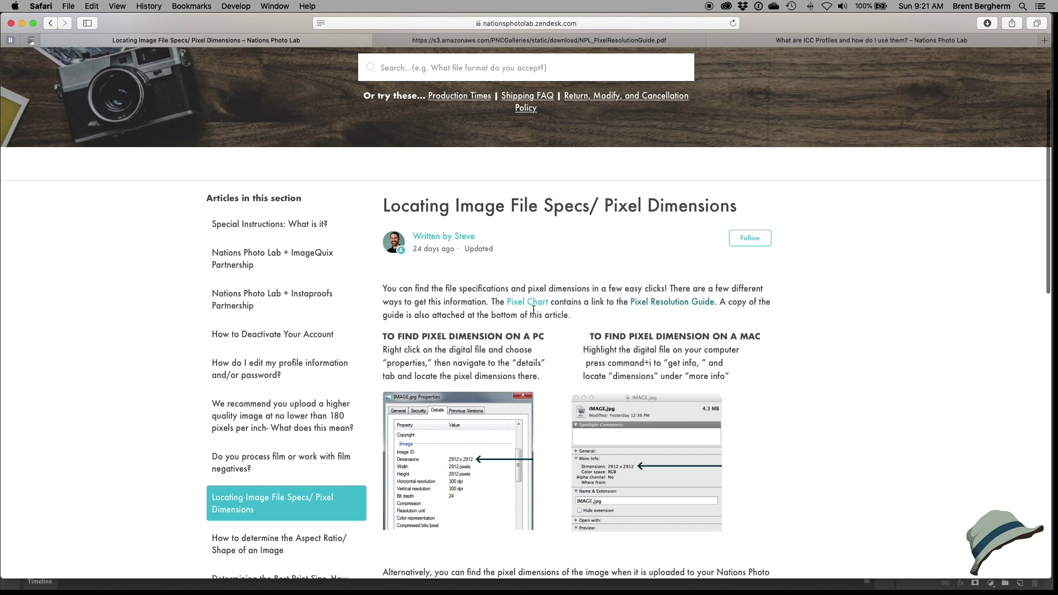
left_click(665, 305)
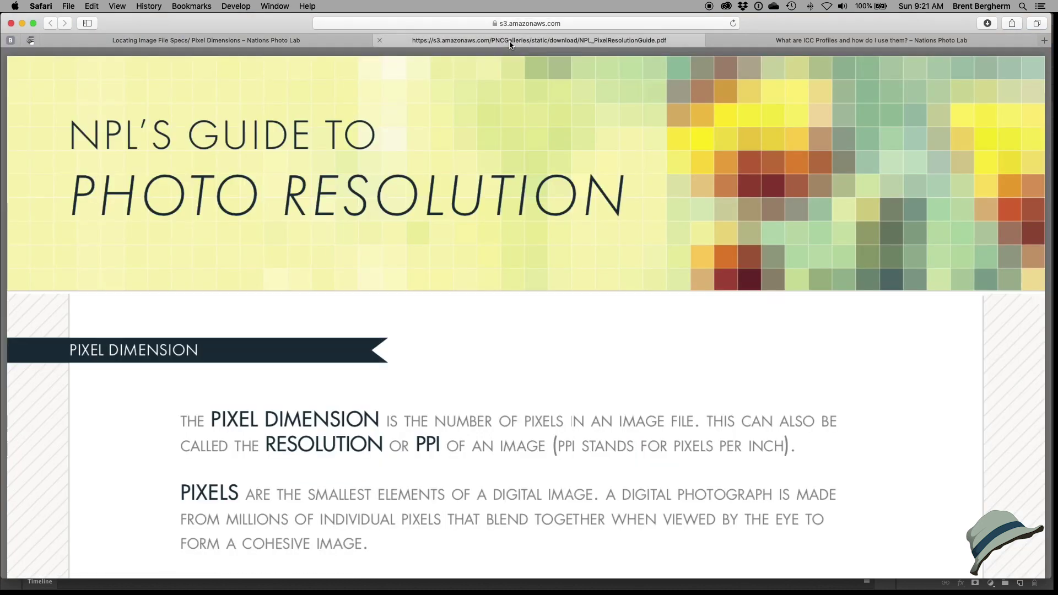
scroll(460, 285, "down", 10)
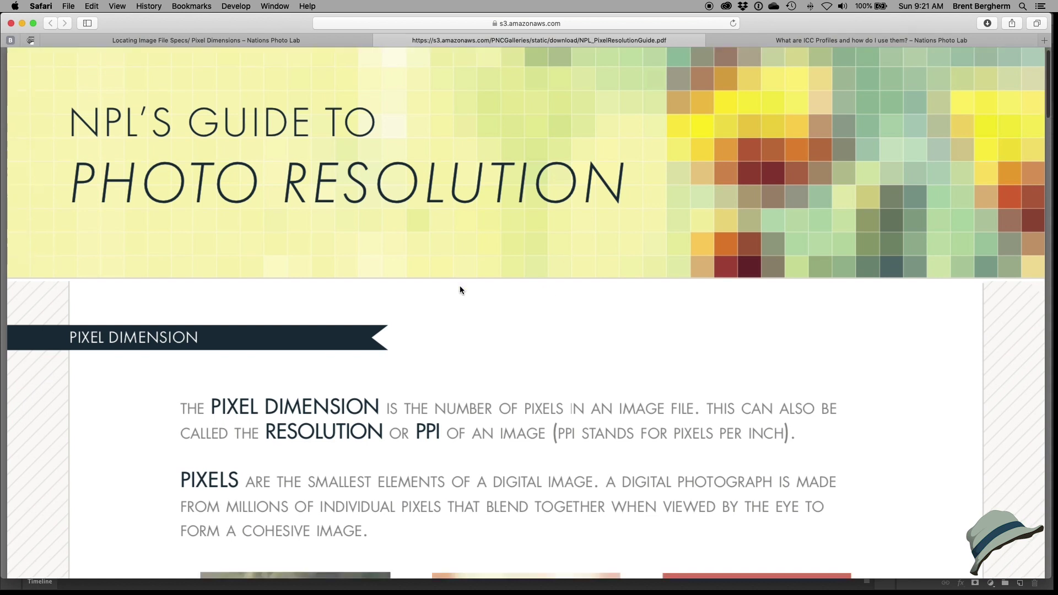
scroll(461, 286, "down", 10)
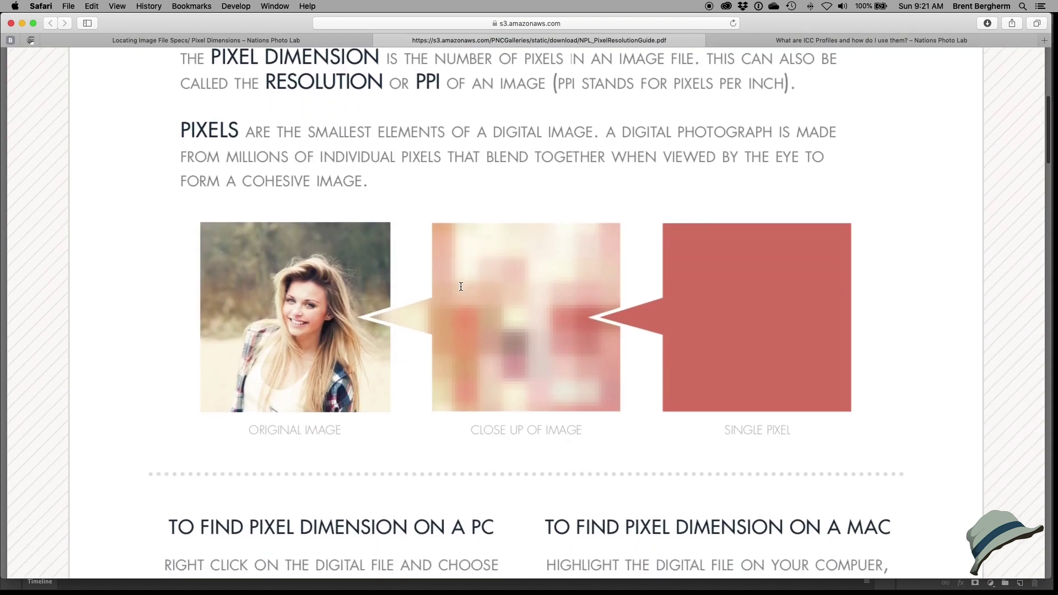
scroll(461, 287, "down", 15)
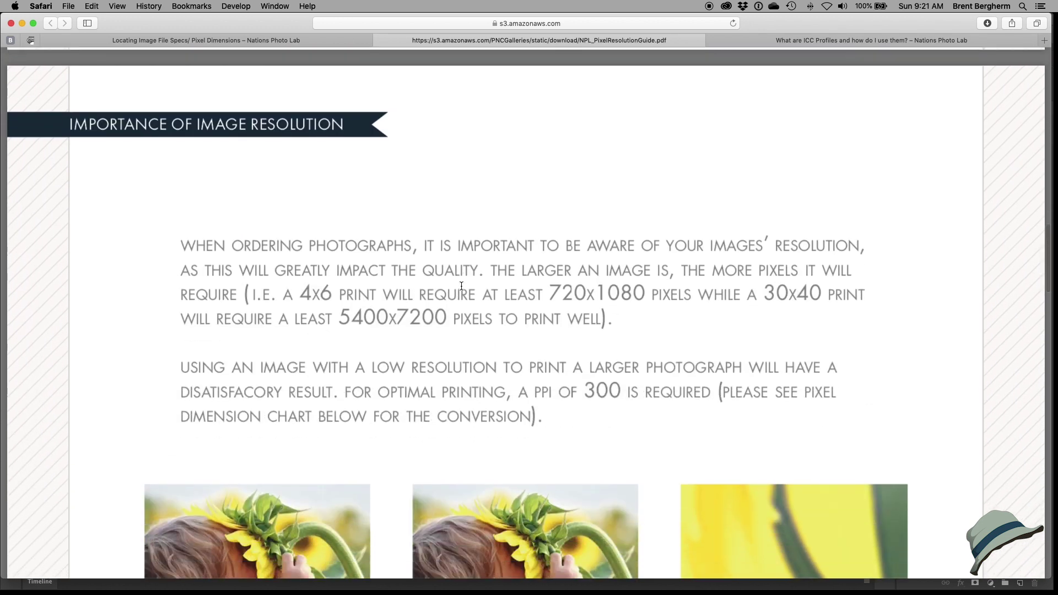
scroll(461, 286, "down", 3)
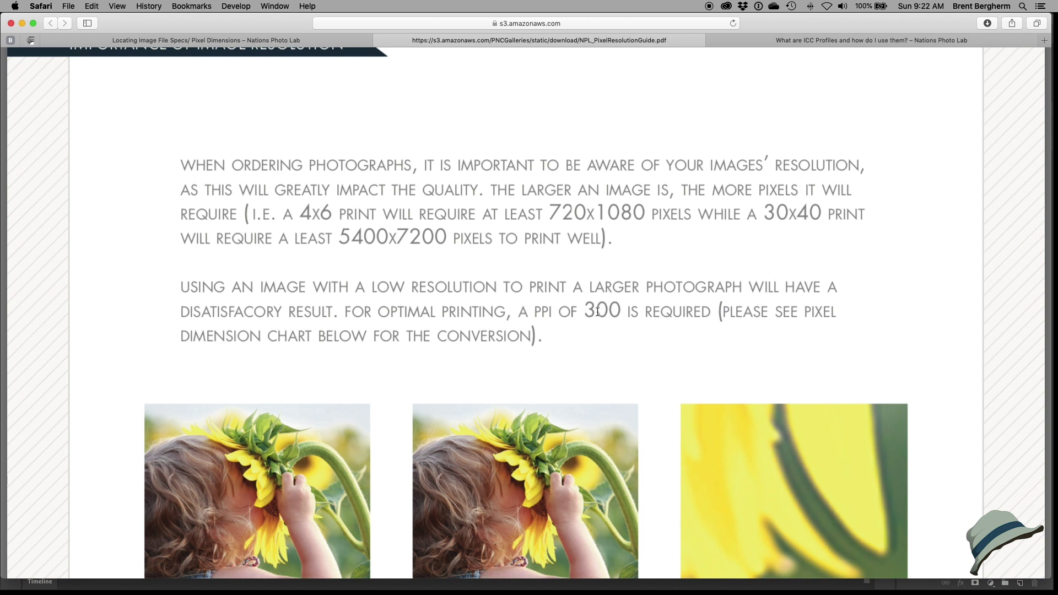
scroll(599, 312, "down", 6)
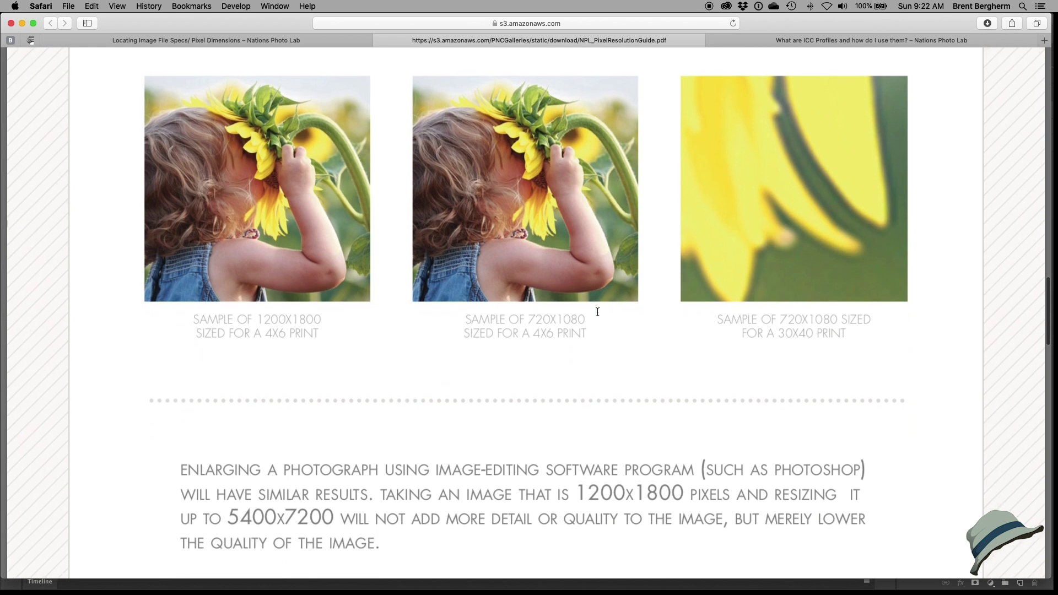
scroll(530, 300, "down", 10)
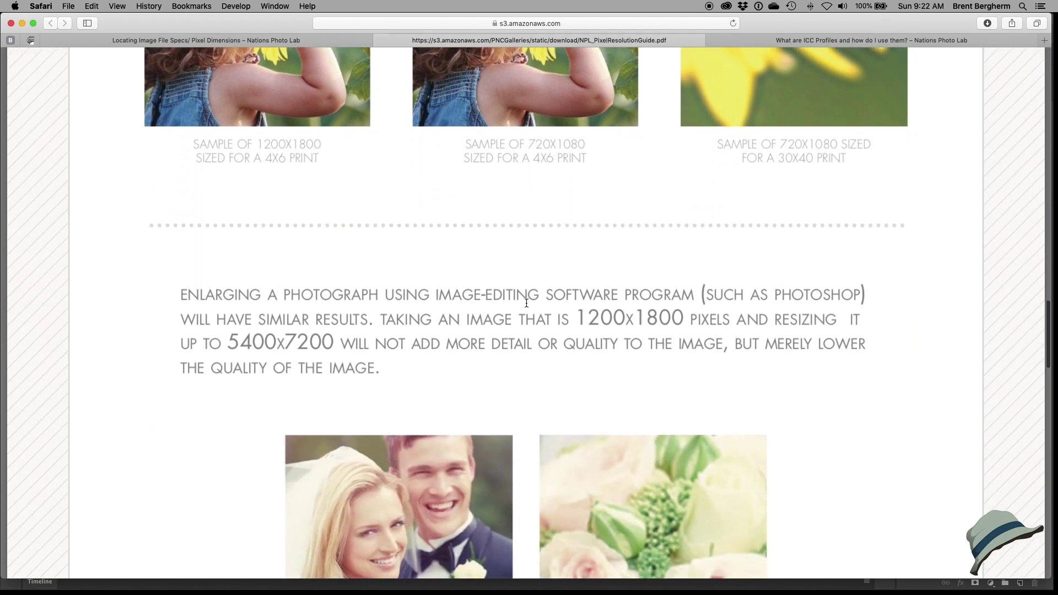
scroll(495, 305, "down", 7)
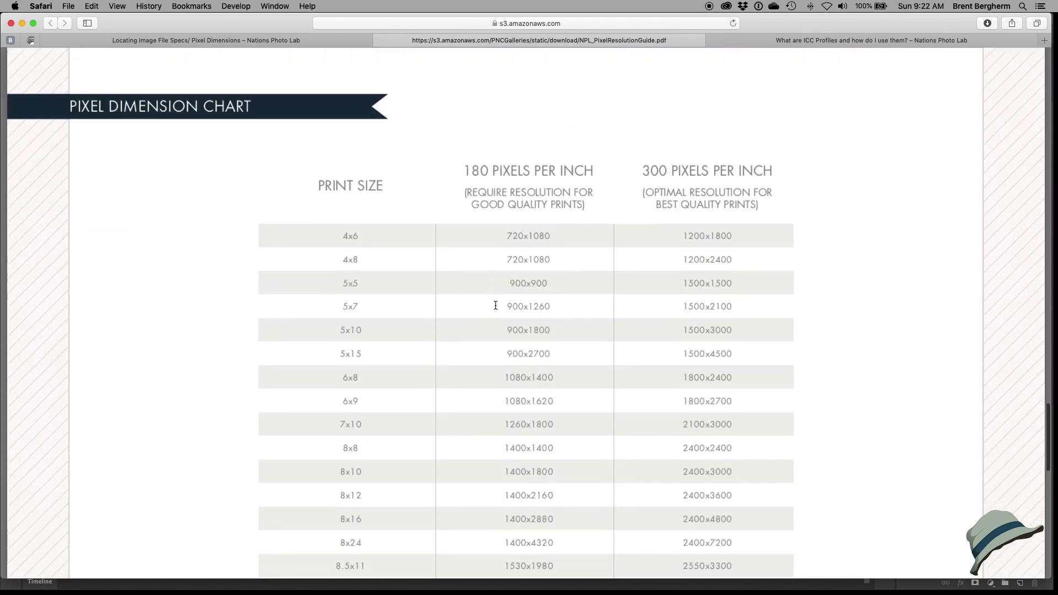
scroll(484, 311, "down", 1)
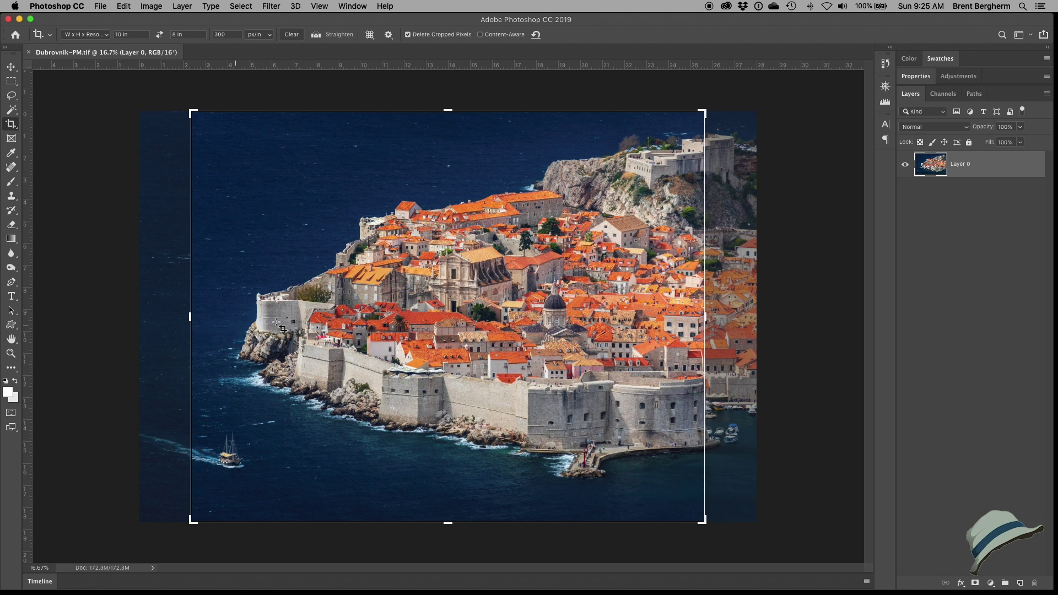
Step: Cancel the pending crop and convert Dubrovnik-PM to sRGB IEC61966-2.1
left_click(11, 67)
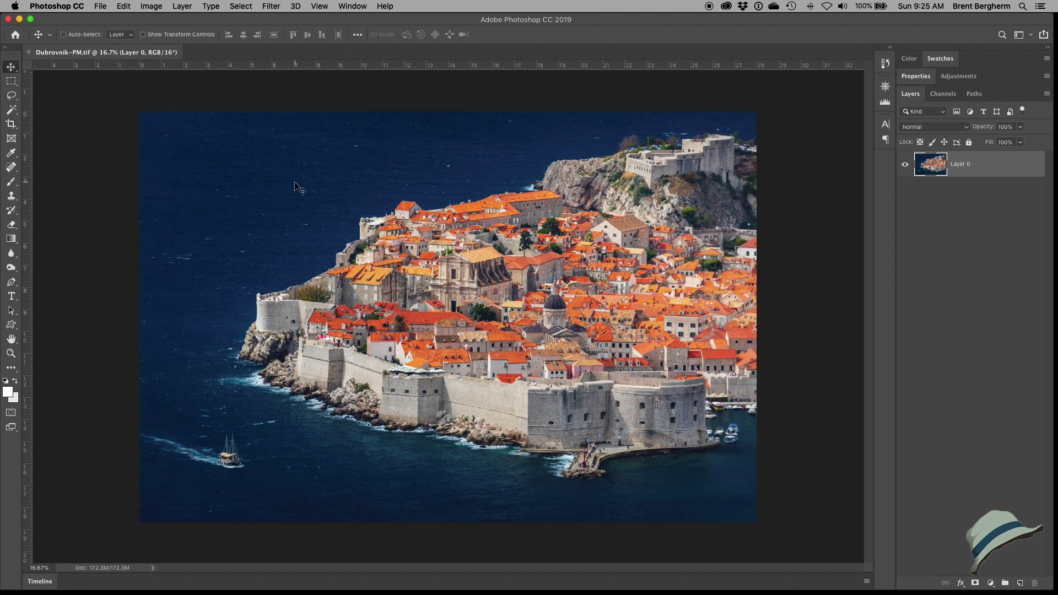
left_click(319, 6)
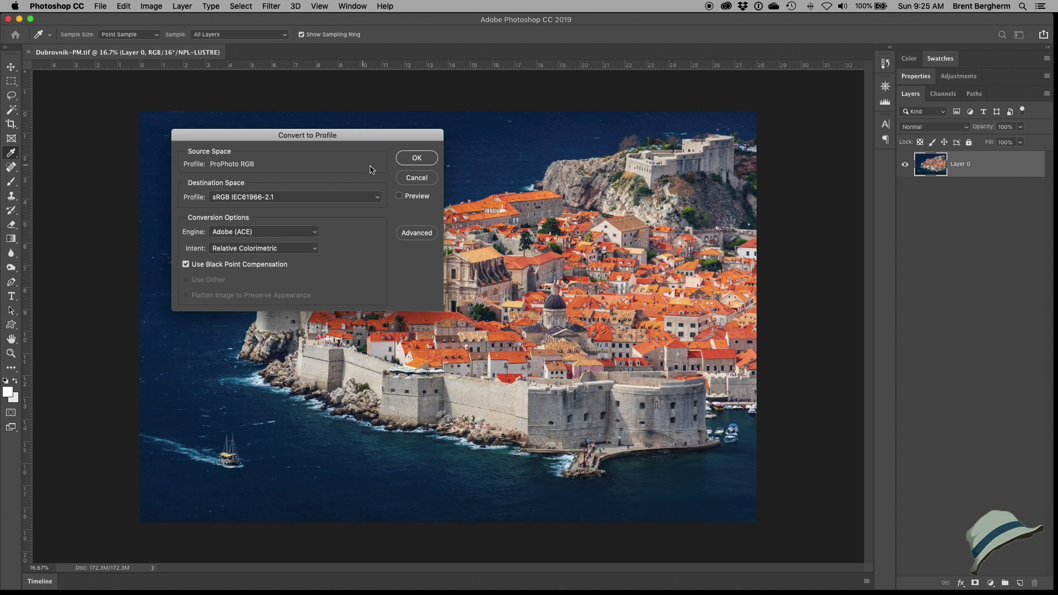
left_click(408, 160)
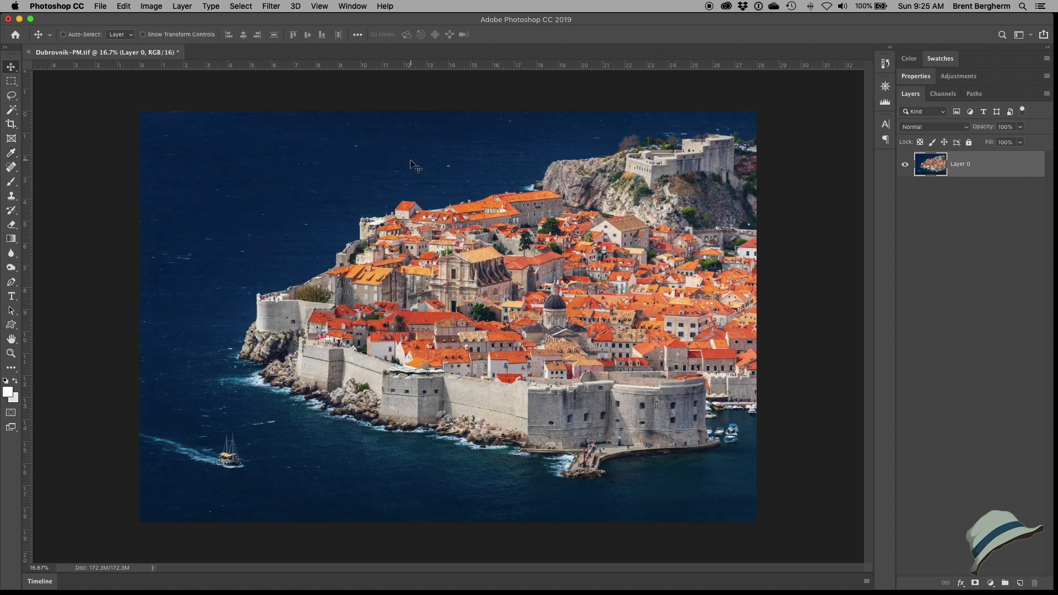
Step: Turn on Proof Colors and Gamut Warning and confirm the NPL-LUSTRE custom proof setup
left_click(313, 8)
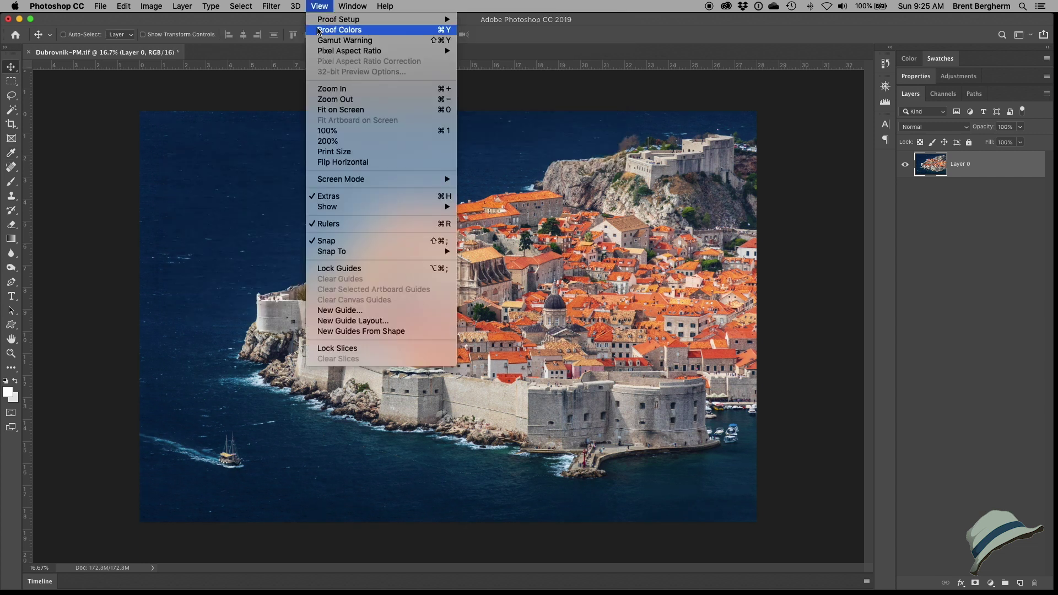
left_click(319, 31)
left_click(320, 6)
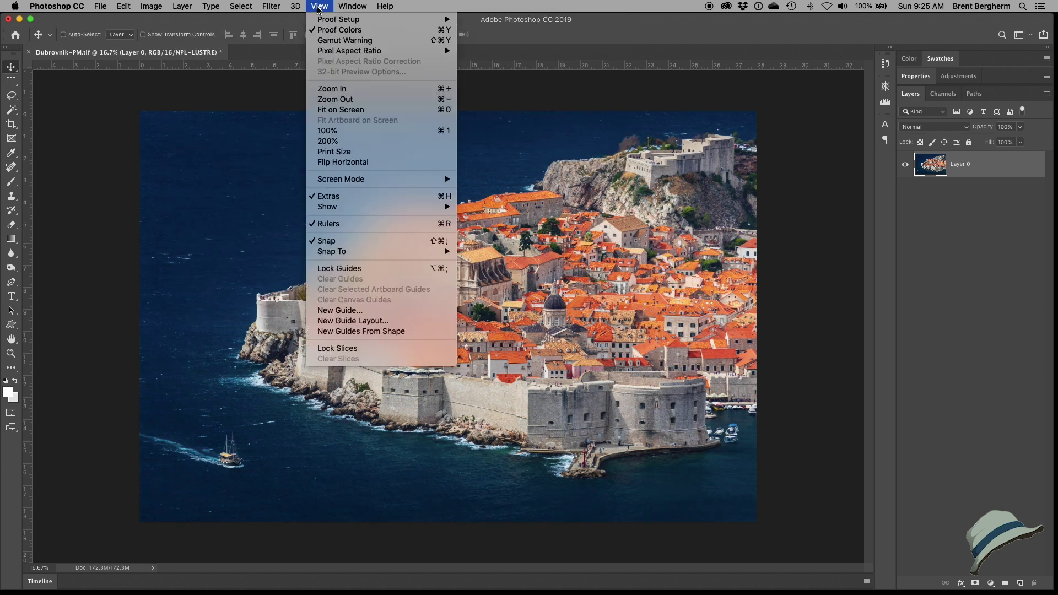
left_click(318, 42)
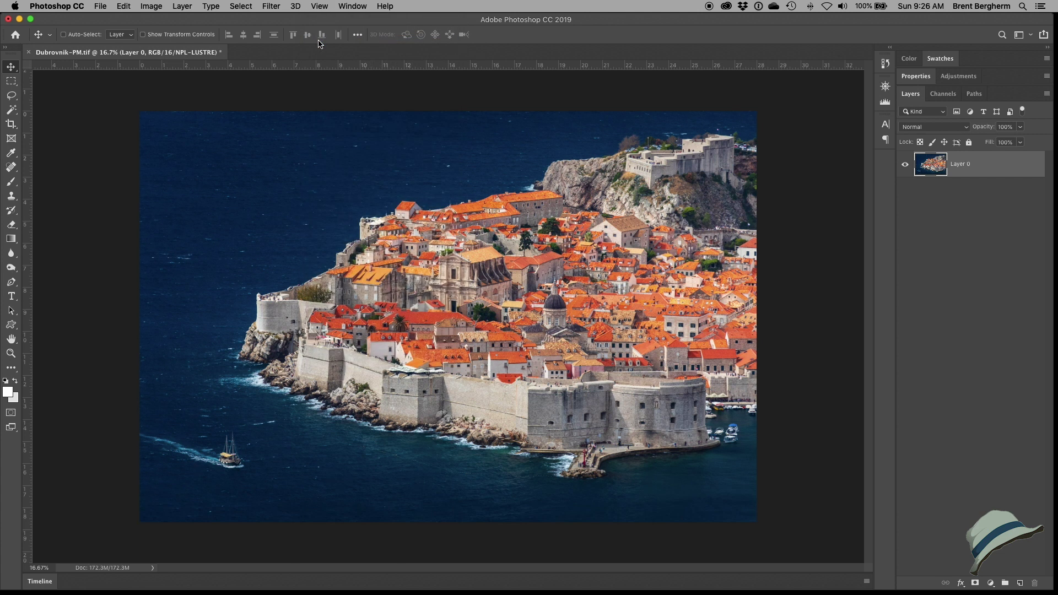
left_click(320, 6)
mouse_move(441, 23)
left_click(487, 24)
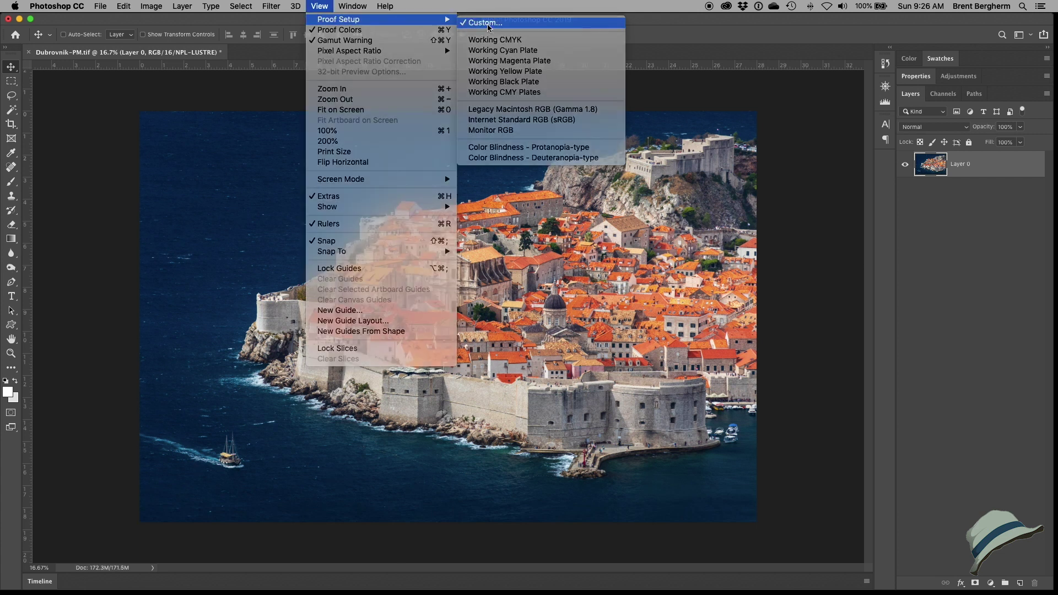
left_click(811, 125)
key("v")
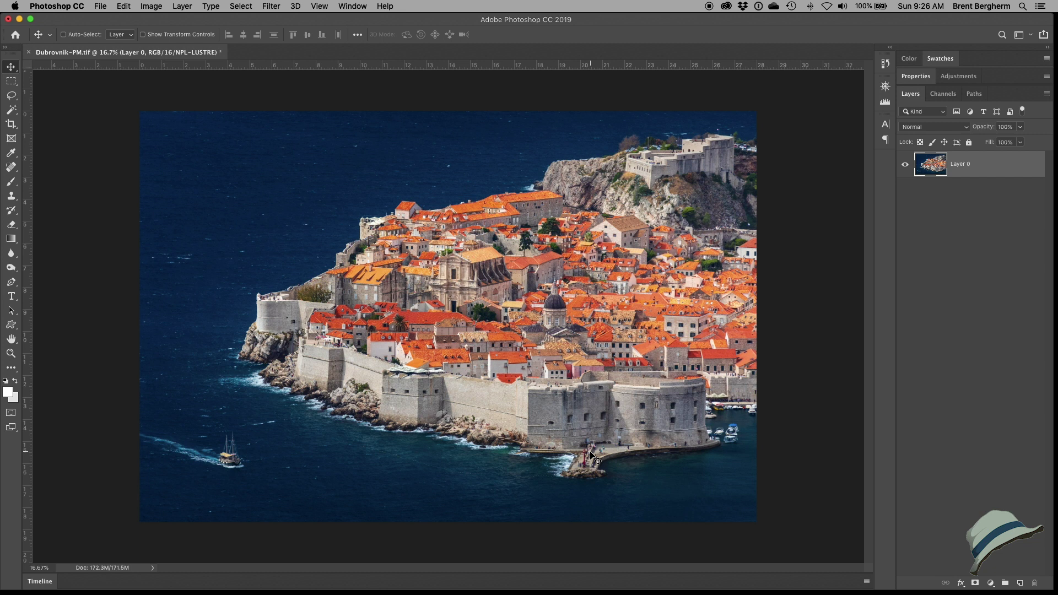
Step: Turn Gamut Warning and Proof Colors off, then frame a 10 × 8 in crop again
left_click(319, 6)
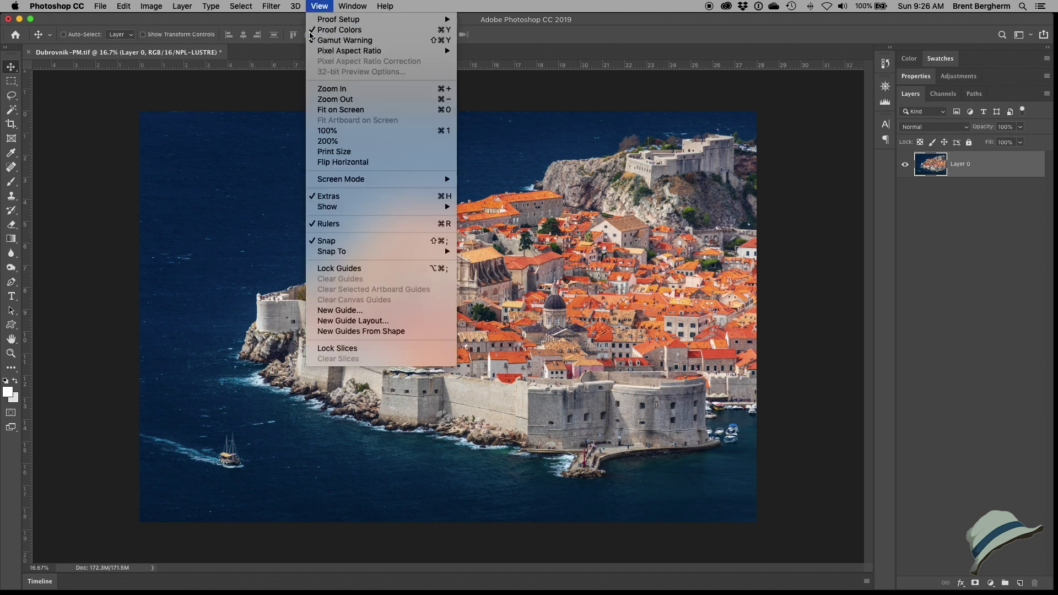
left_click(310, 34)
left_click(319, 6)
left_click(315, 41)
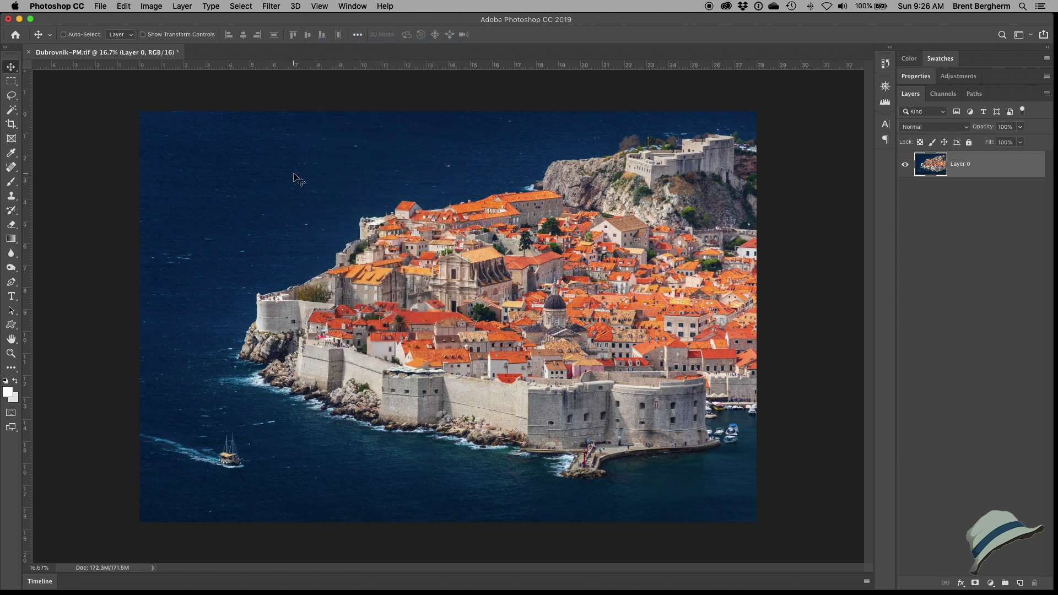
left_click(11, 124)
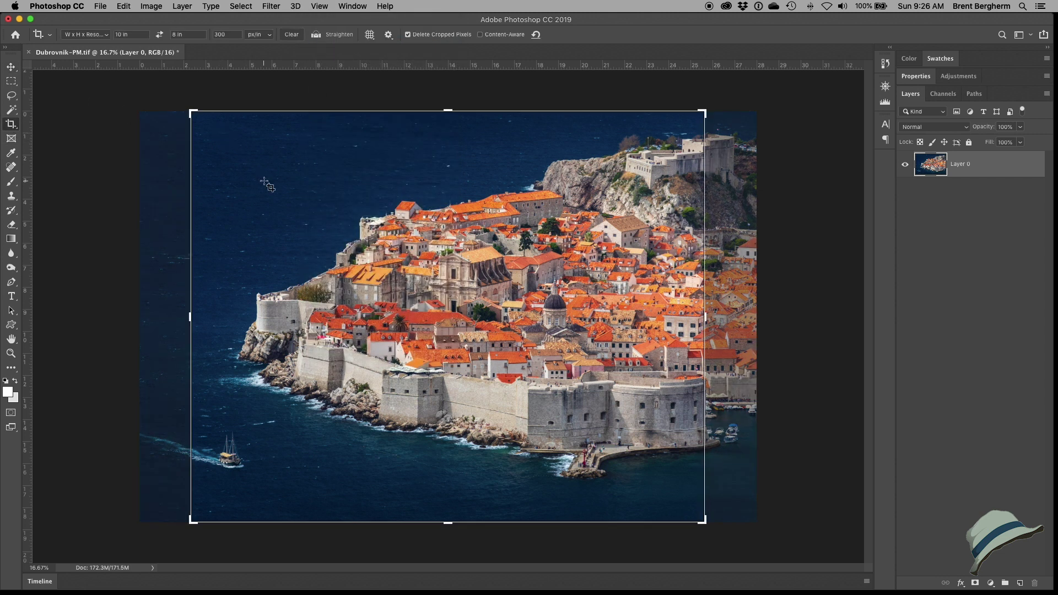
Step: Nudge the photo about 1 inch right inside the 10 × 8 in crop and commit it
left_click(282, 218)
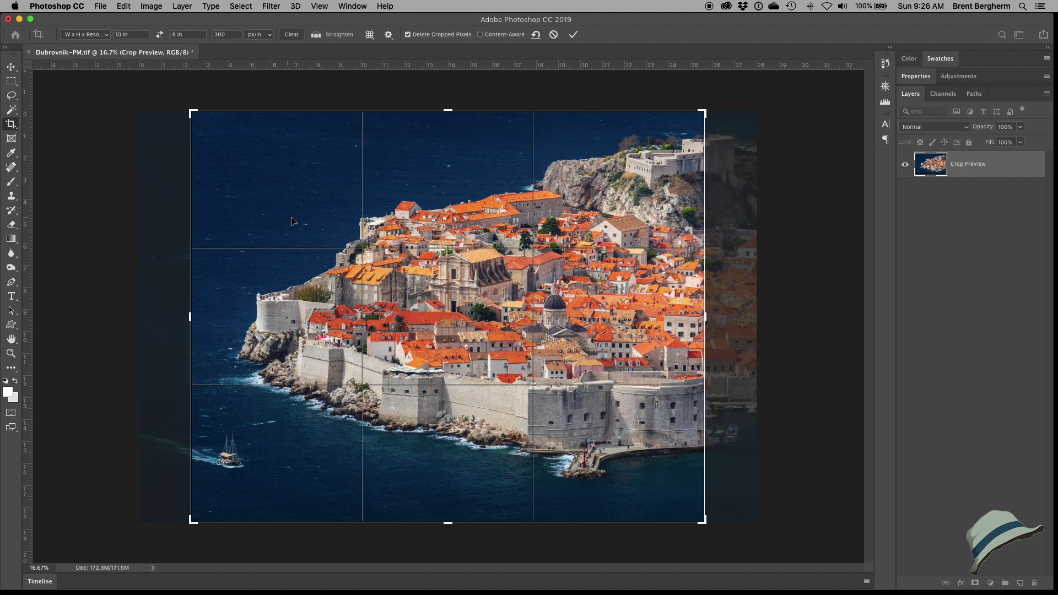
left_click_drag(296, 212, 321, 214)
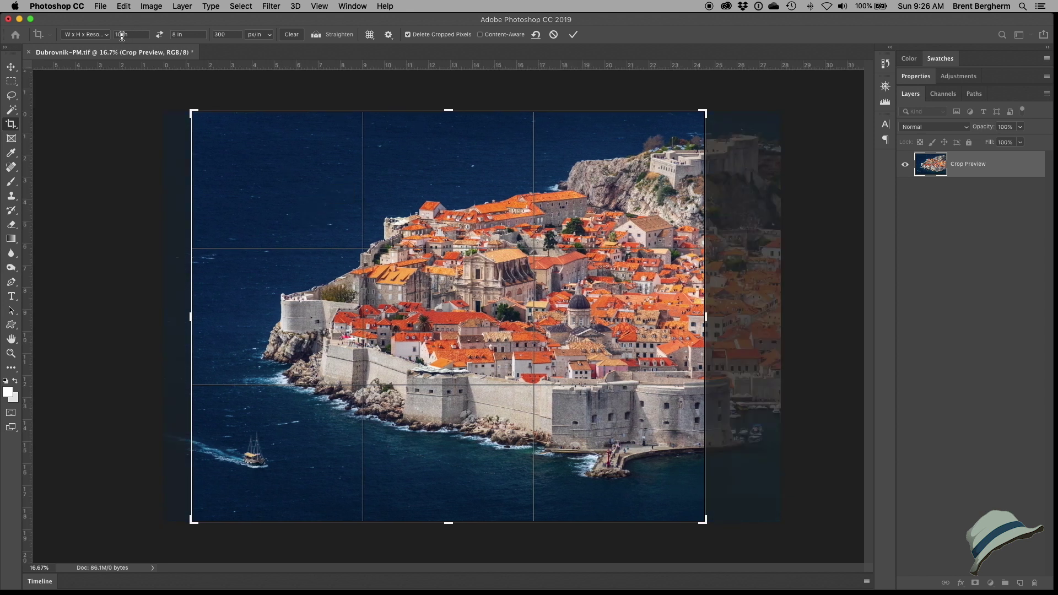
key("Return")
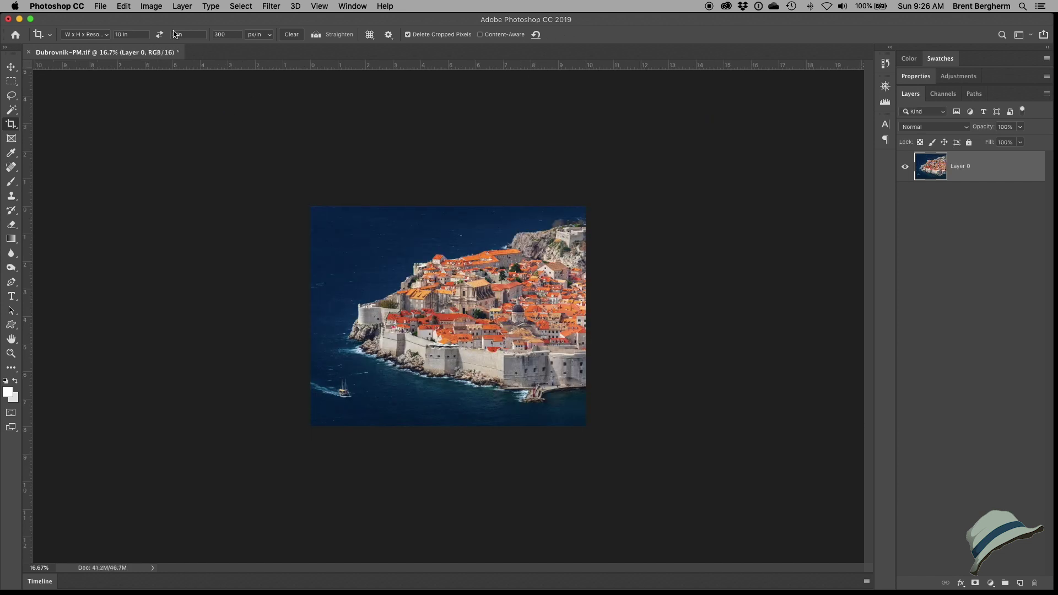
Step: Convert the image to 8 Bits/Channel through Image > Mode
left_click(182, 7)
mouse_move(151, 6)
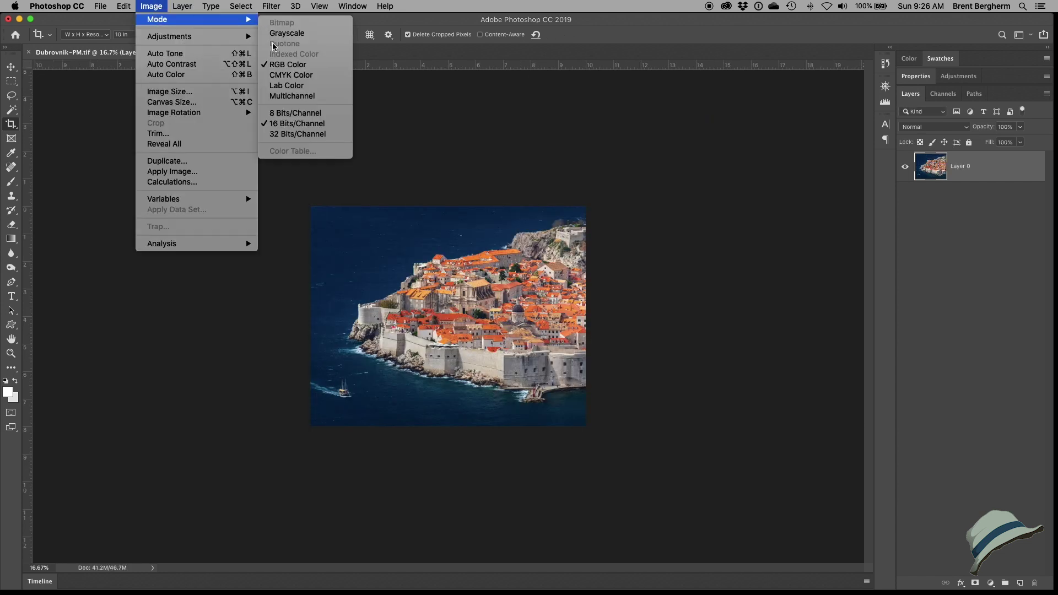
left_click(280, 114)
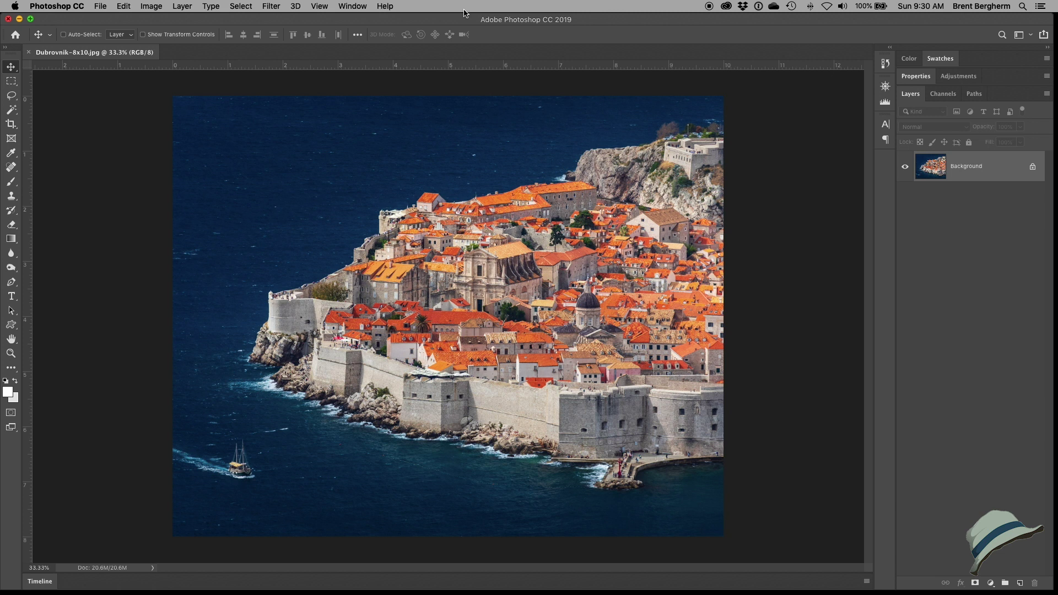
Step: Open Filter > Sharpen > Unsharp Mask and enter amount 100 with a 1.5-pixel radius
left_click(270, 7)
mouse_move(319, 172)
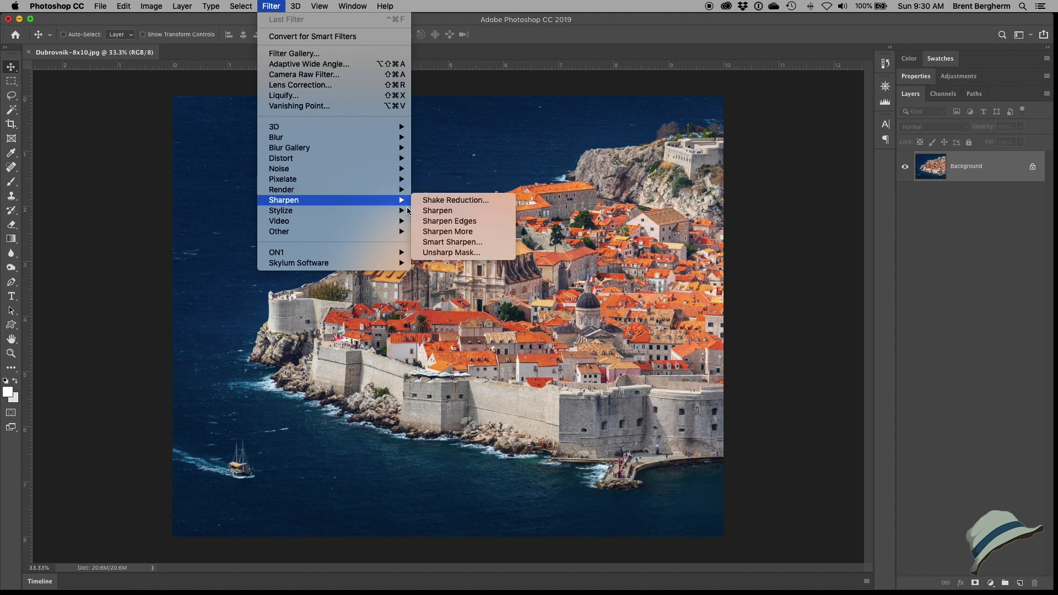
left_click(462, 252)
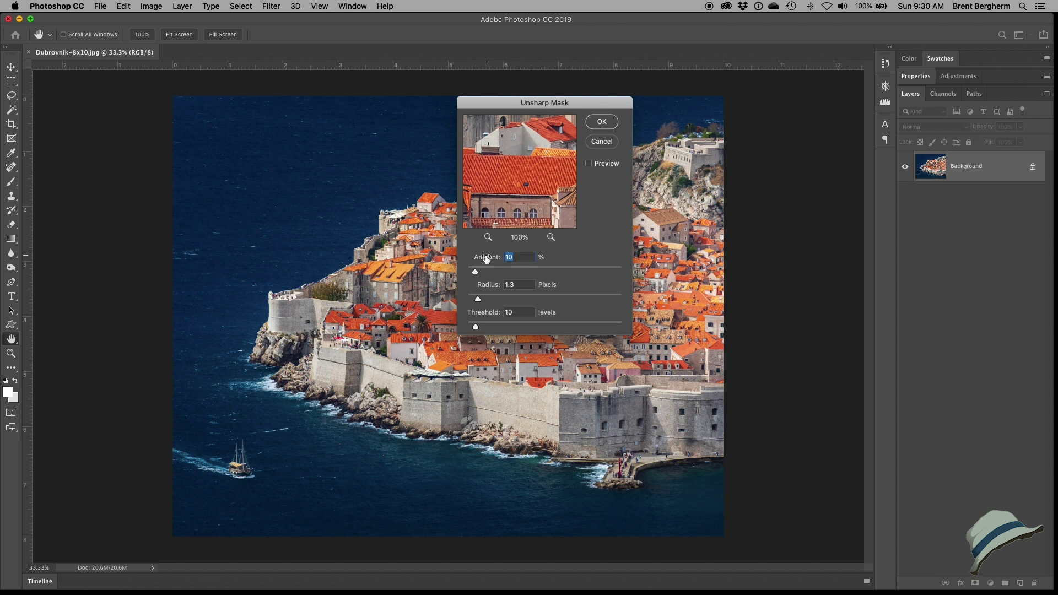
type("100")
double_click(522, 285)
type("1.5")
Step: Move the dialog off the photo and inspect the sharpening over the rooftops and stone wall
left_click(512, 188)
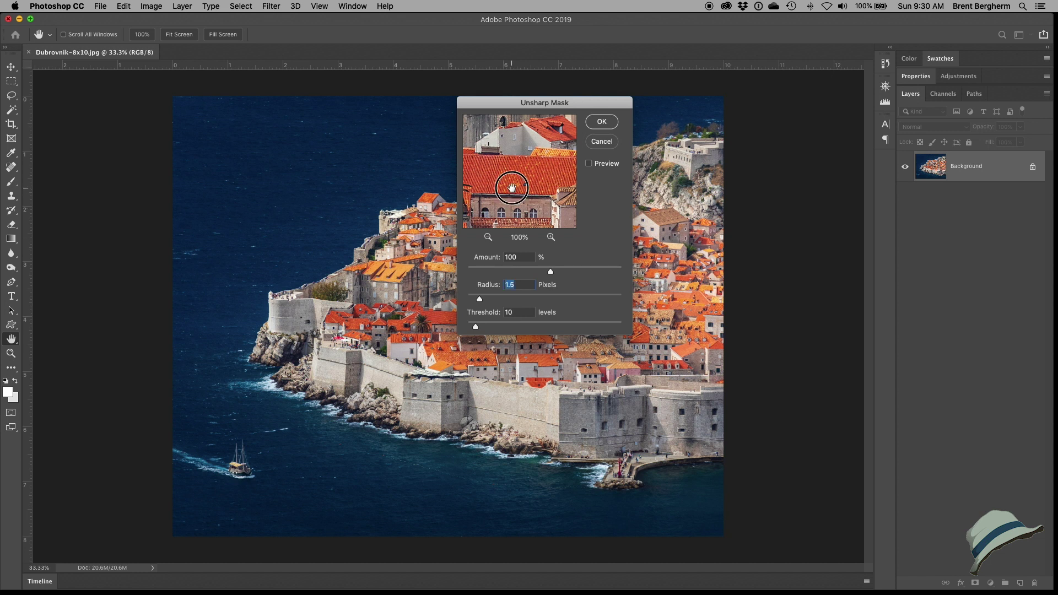
left_click_drag(498, 107, 102, 131)
left_click_drag(143, 242, 137, 173)
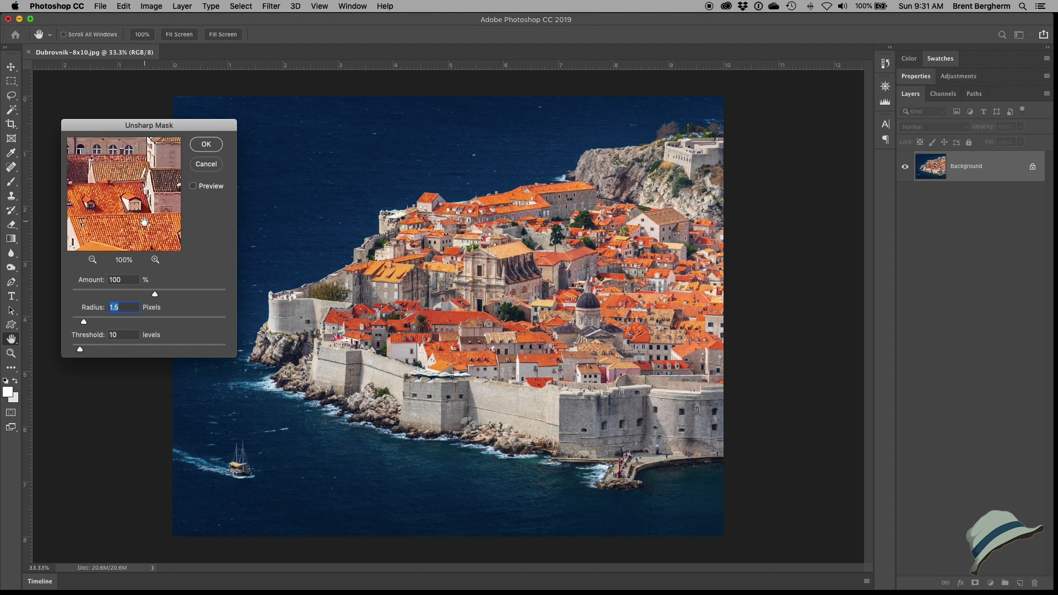
mouse_move(144, 222)
left_mouse_down()
mouse_move(138, 144)
mouse_move(141, 240)
left_mouse_up()
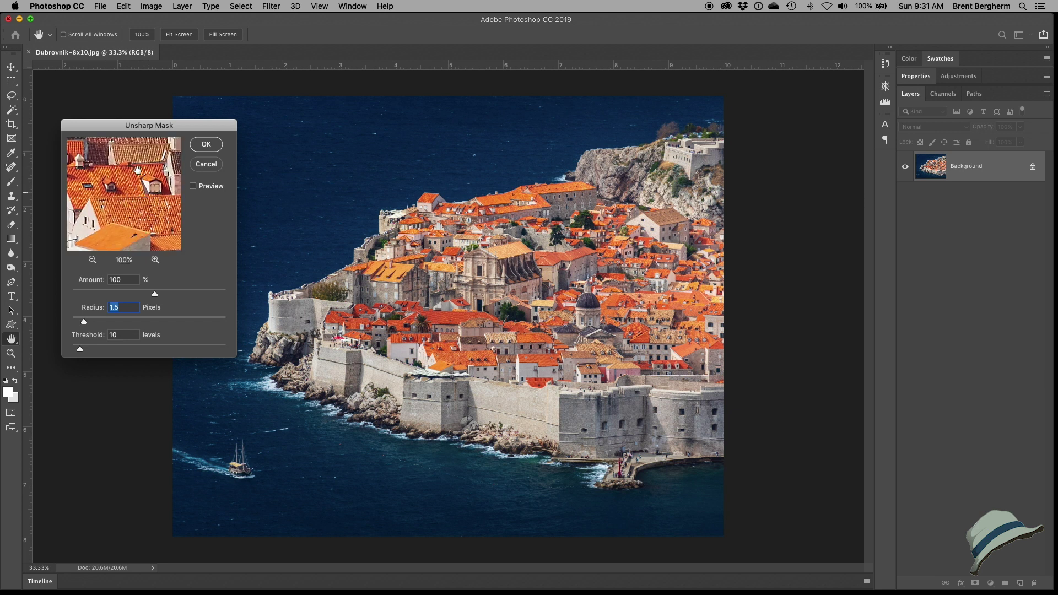
left_click_drag(138, 217, 134, 161)
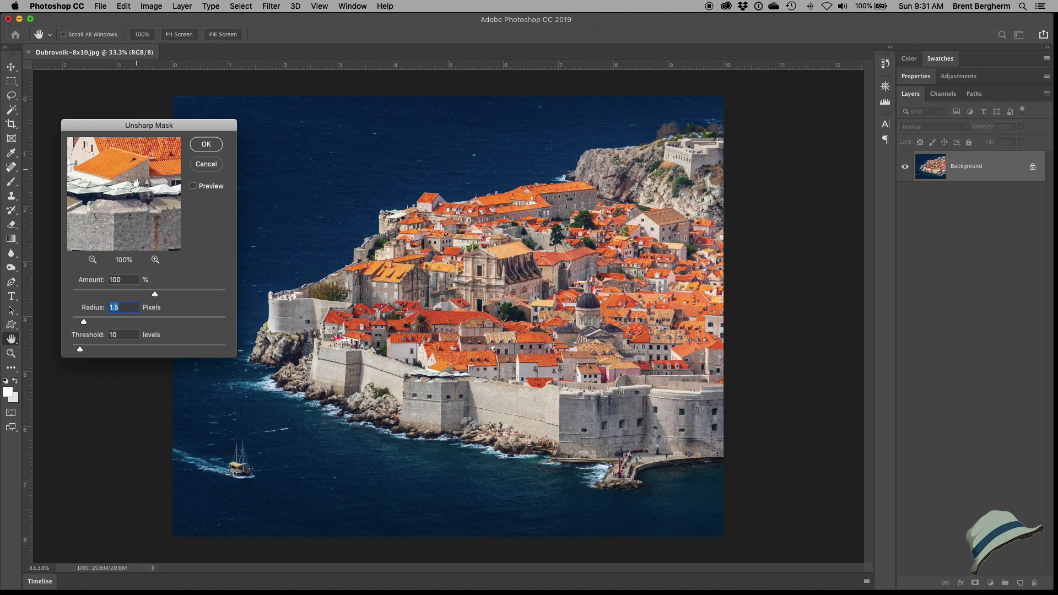
left_click_drag(128, 248, 139, 221)
Step: Lower the amount to 90, recheck the preview, and apply the unsharp mask
left_click(126, 278)
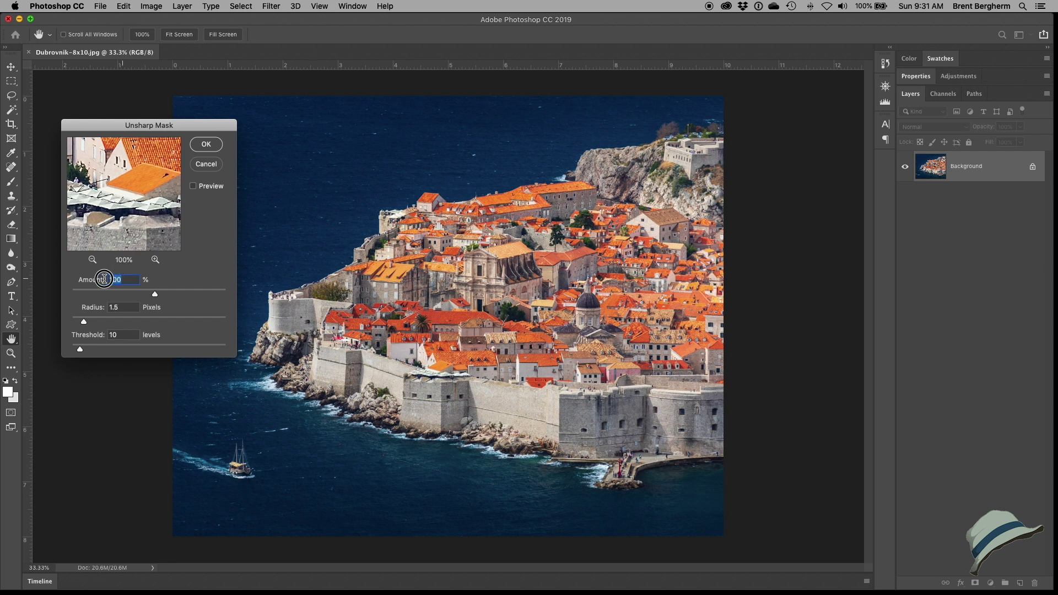
type("90")
left_click_drag(150, 171, 136, 207)
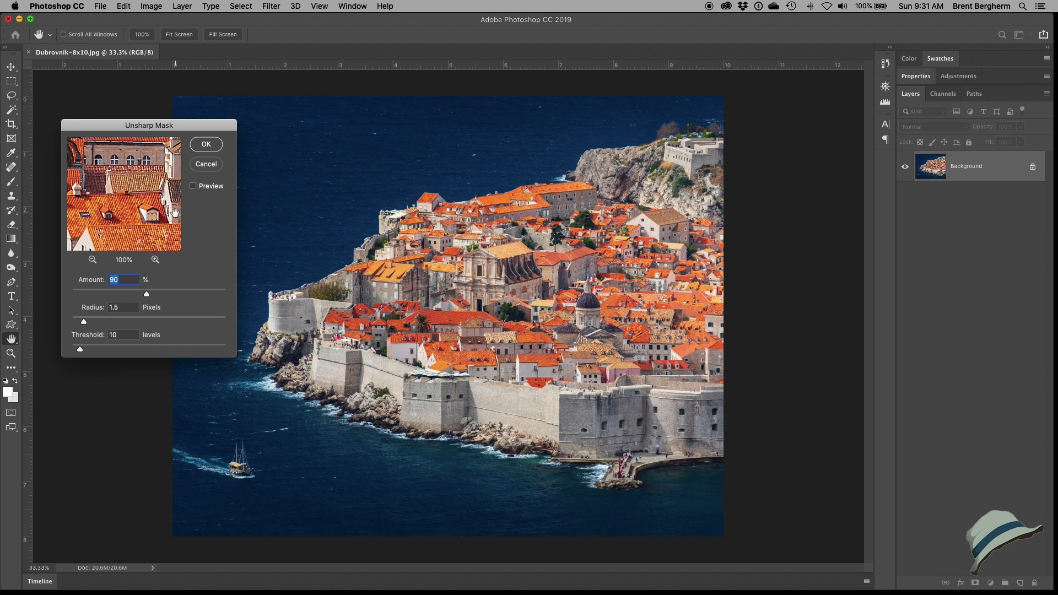
left_click(139, 216)
left_click_drag(138, 216, 156, 156)
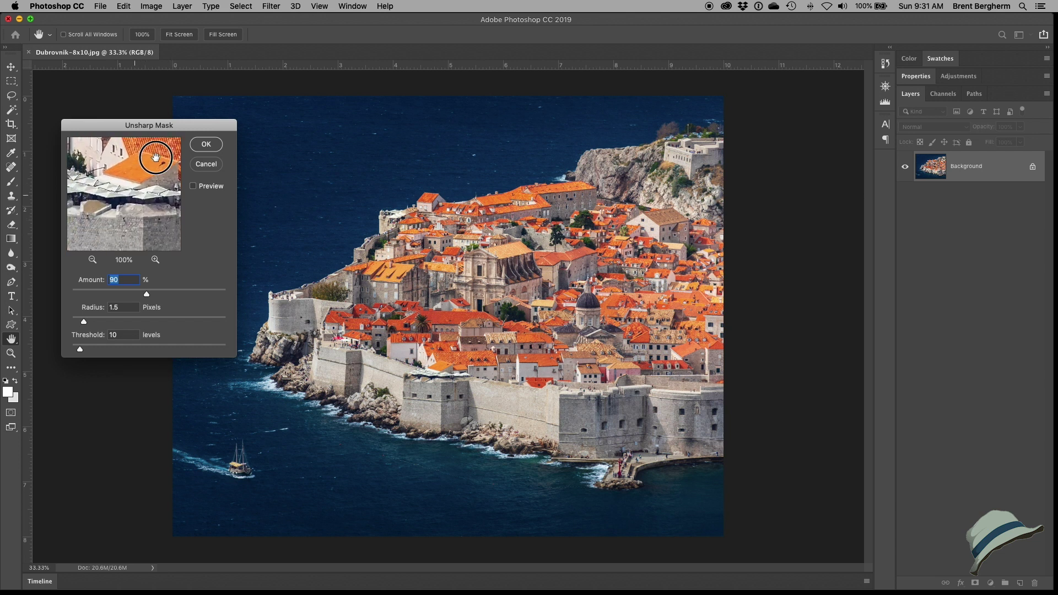
left_click(206, 145)
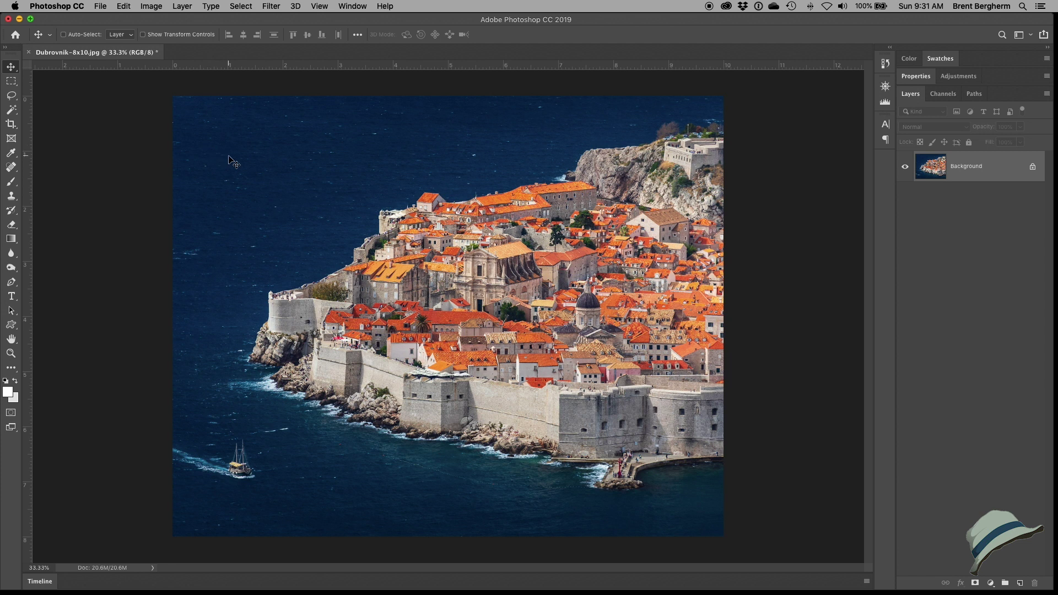
Step: Overwrite Dubrovnik-8x10.jpg as a JPEG at quality 12 (Maximum)
key("super+shift+s")
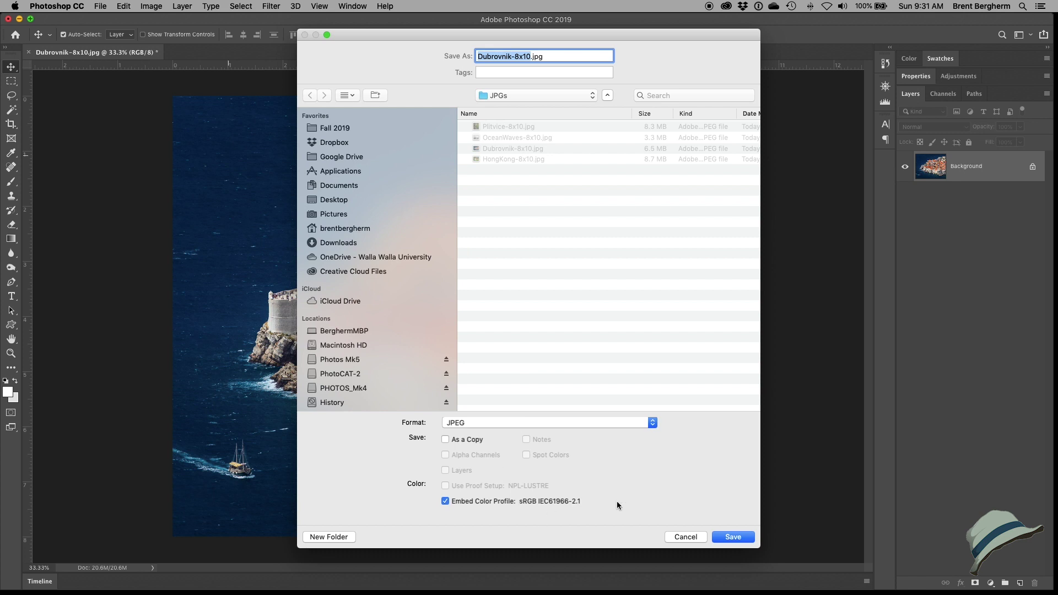
left_click(735, 538)
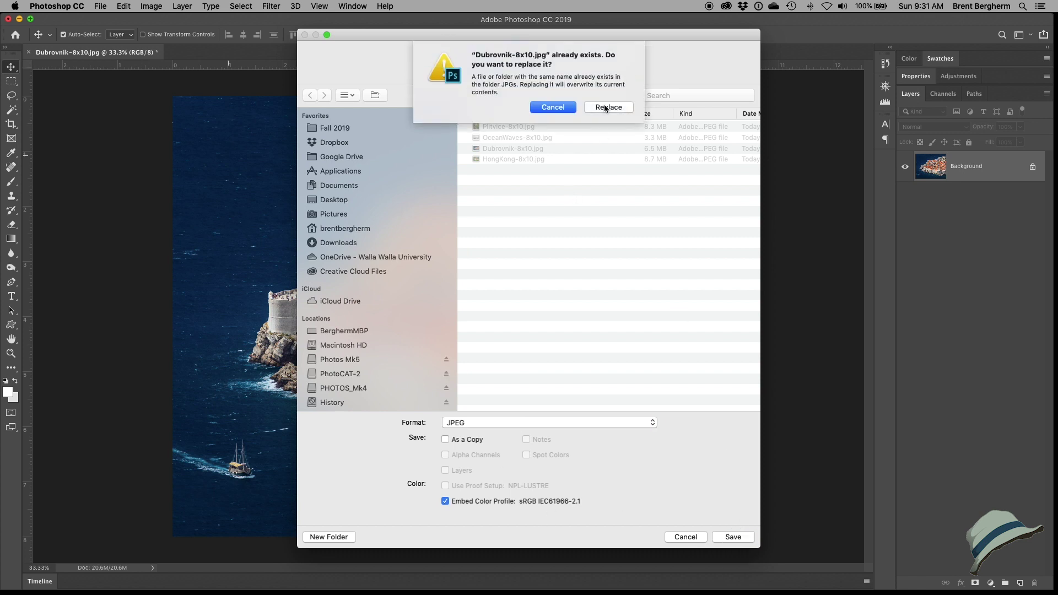
left_click(605, 108)
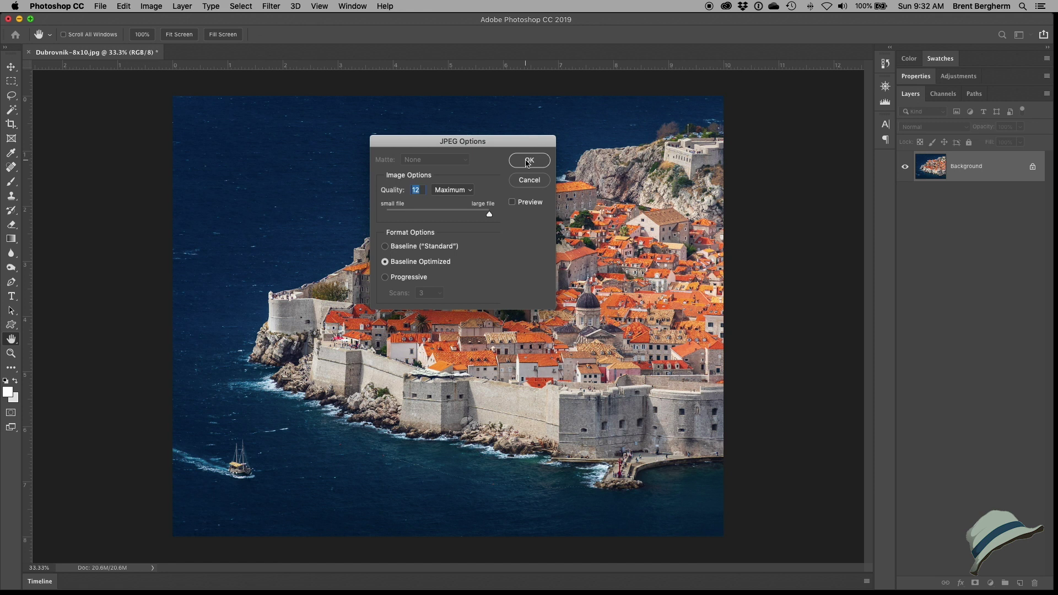
left_click(528, 161)
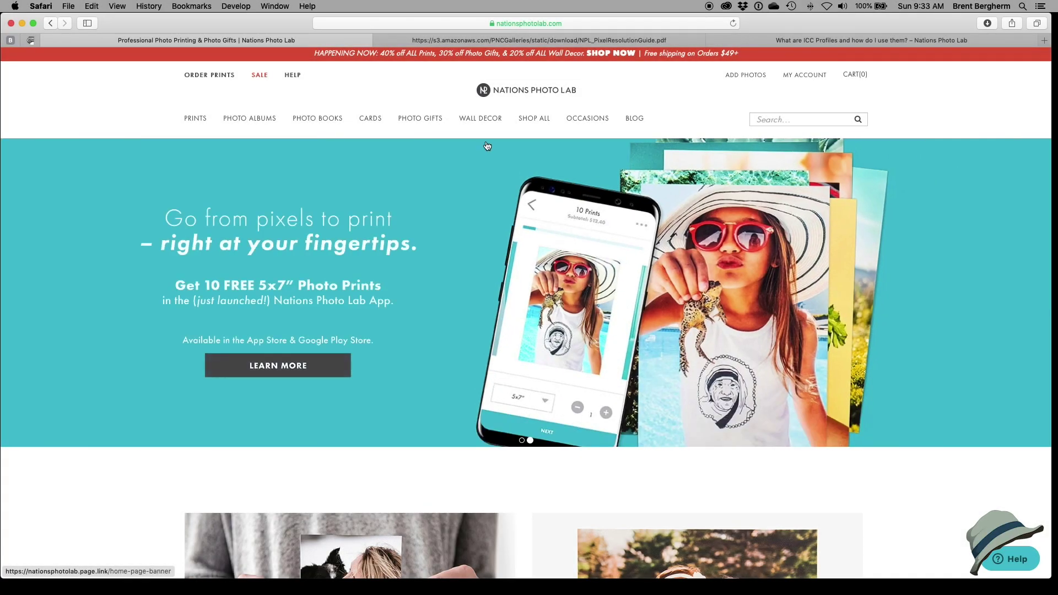
Step: Go to Prints > Lustre Prints and drop down its Size list
mouse_move(486, 134)
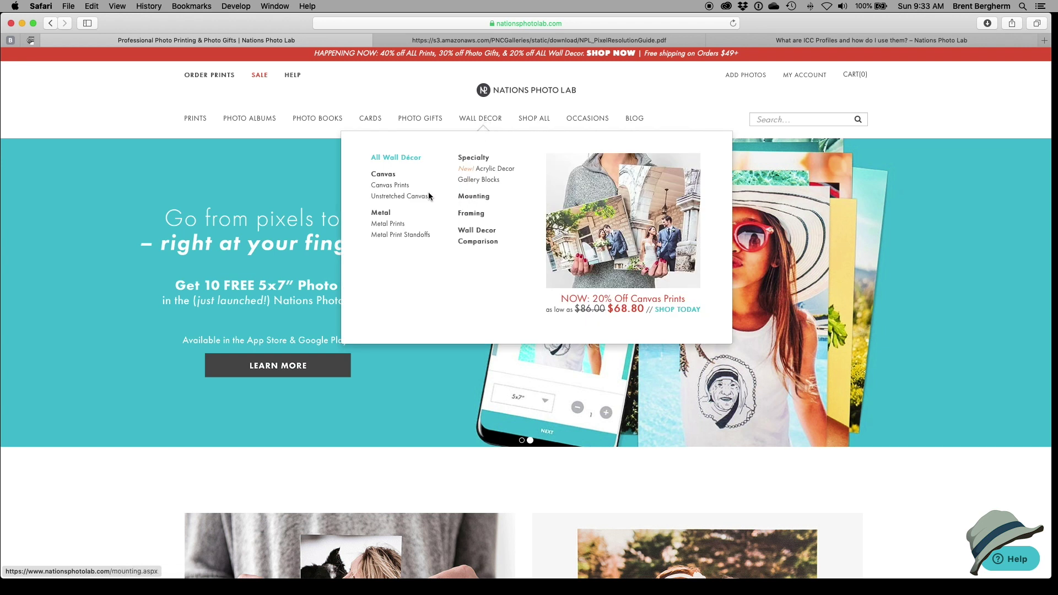
mouse_move(339, 116)
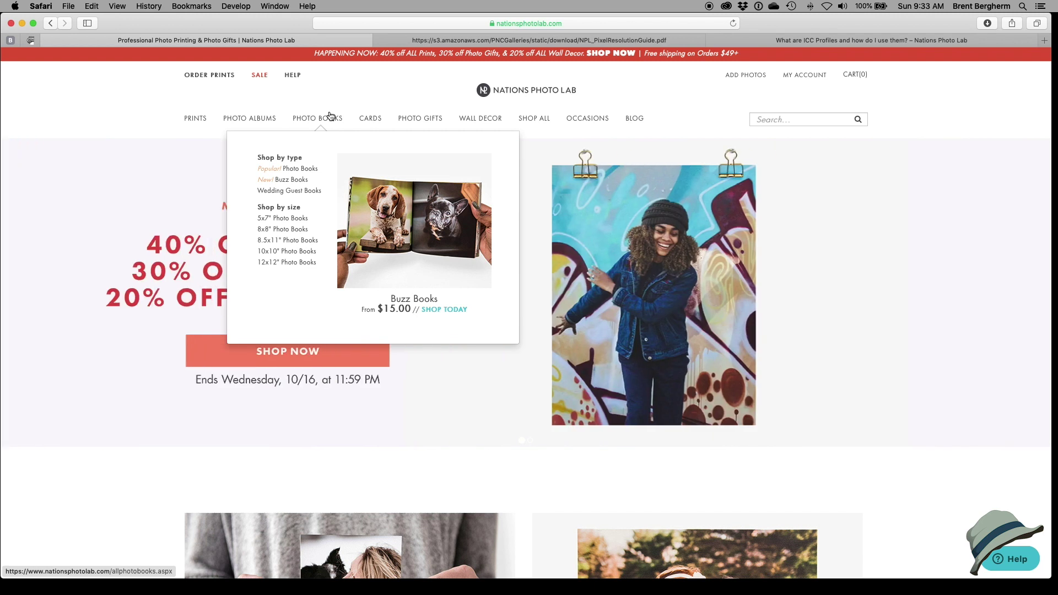
mouse_move(253, 117)
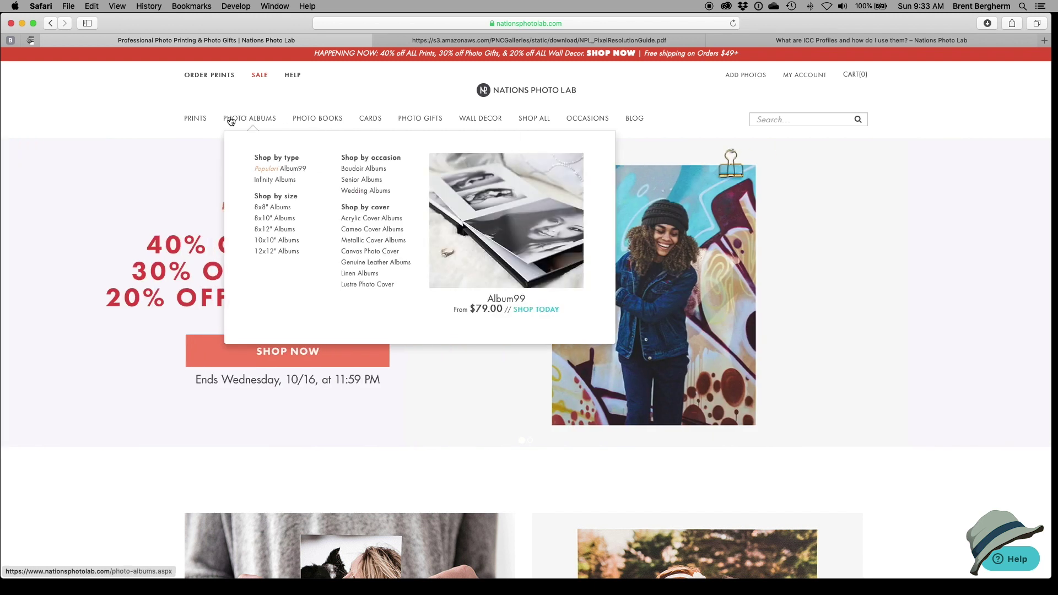
mouse_move(203, 130)
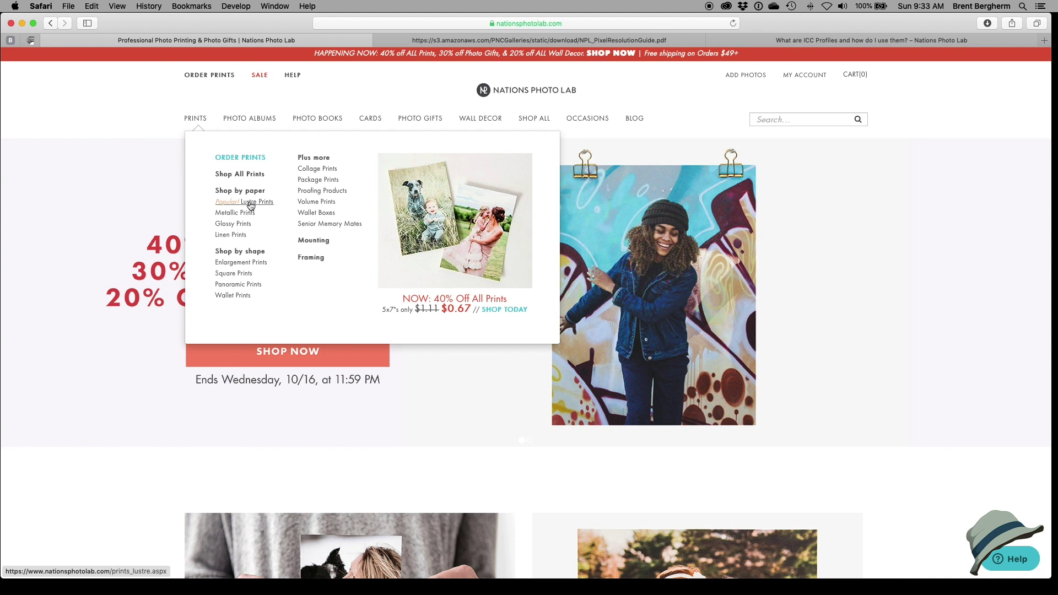
left_click(250, 203)
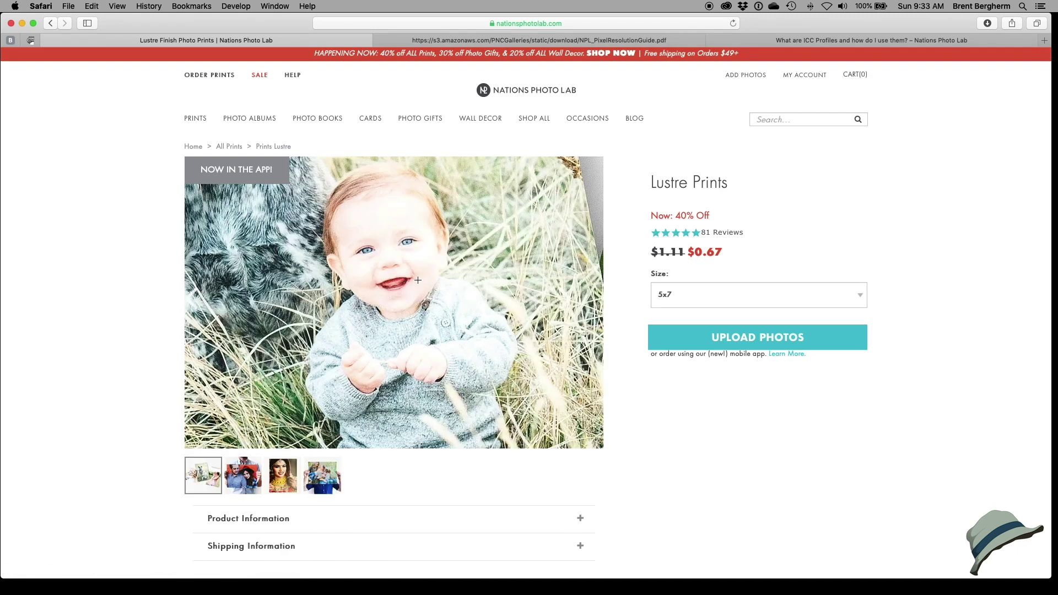
left_click(710, 298)
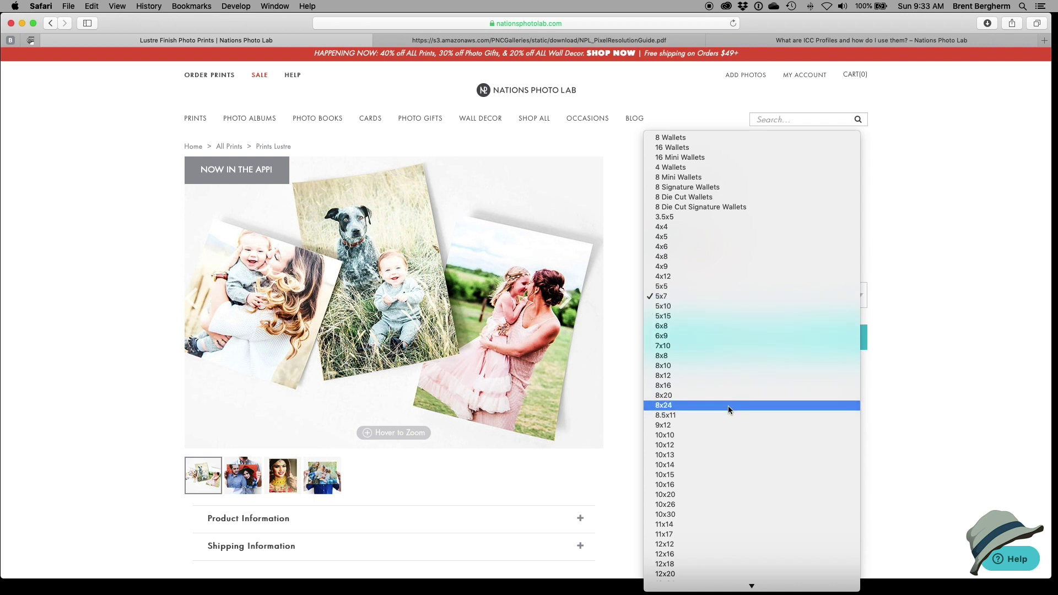
Step: Choose the 8x10 lustre size ($1.42) and bring up the Photo Uploader
left_click(710, 366)
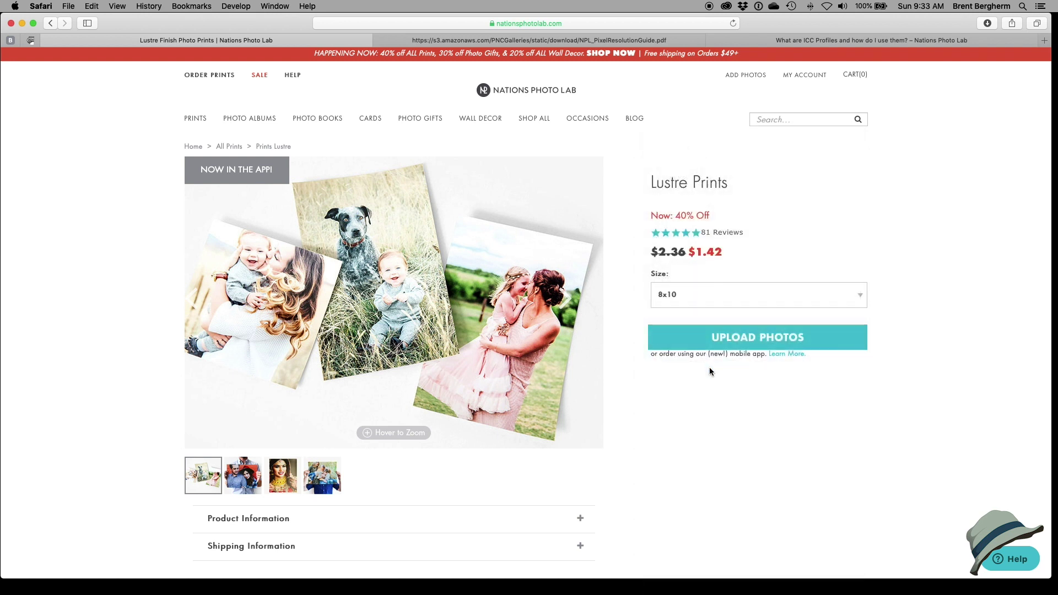
left_click(738, 340)
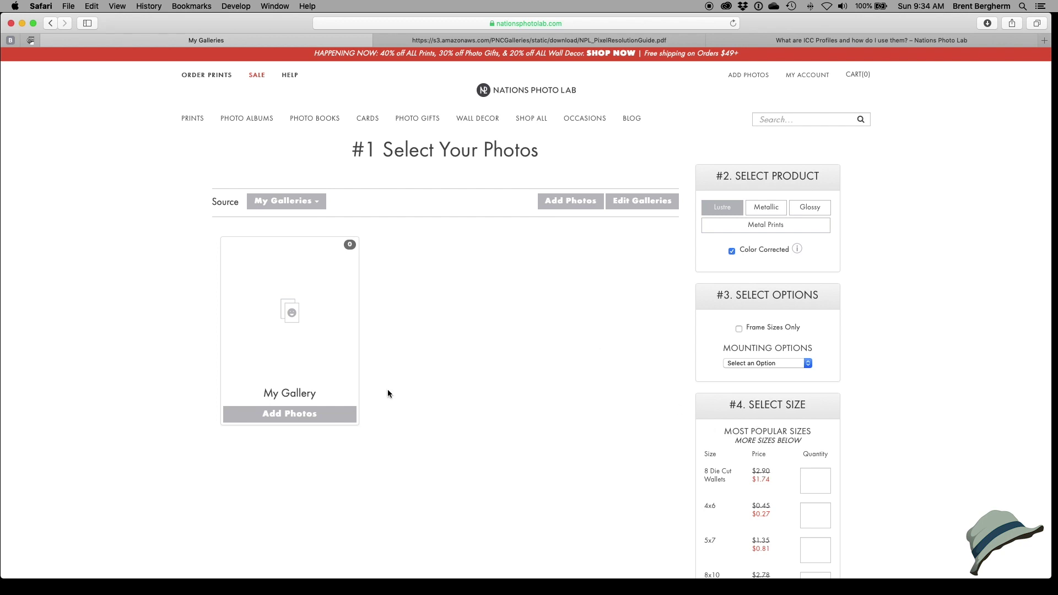
left_click(286, 419)
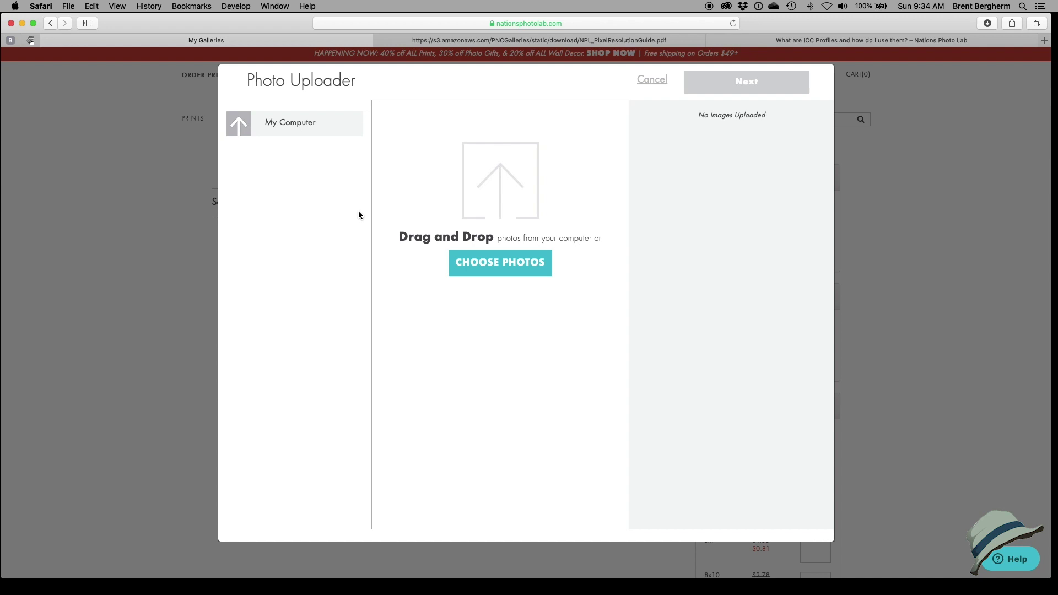
Step: Upload the HongKong, Dubrovnik, Plitvice and OceanWaves 8x10 JPEGs into My Gallery
left_click(474, 254)
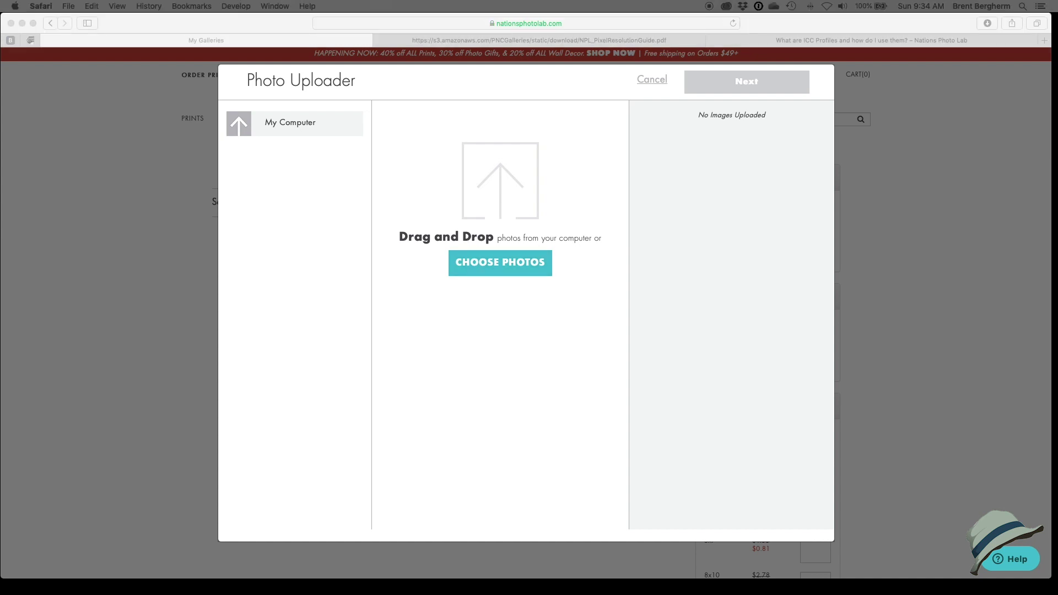
left_click_drag(165, 256, 488, 221)
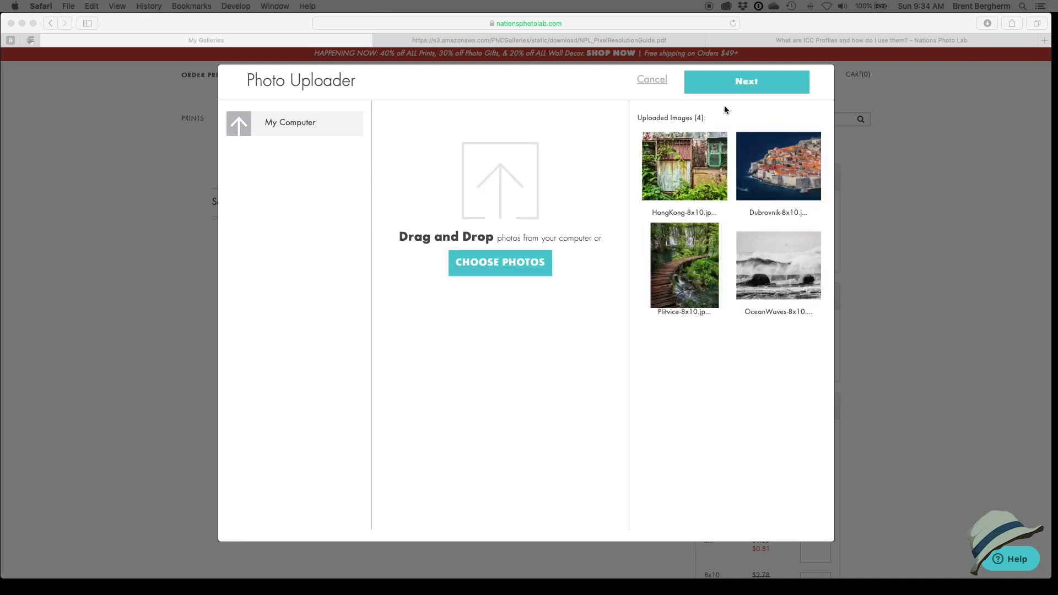
left_click(746, 87)
left_click(745, 88)
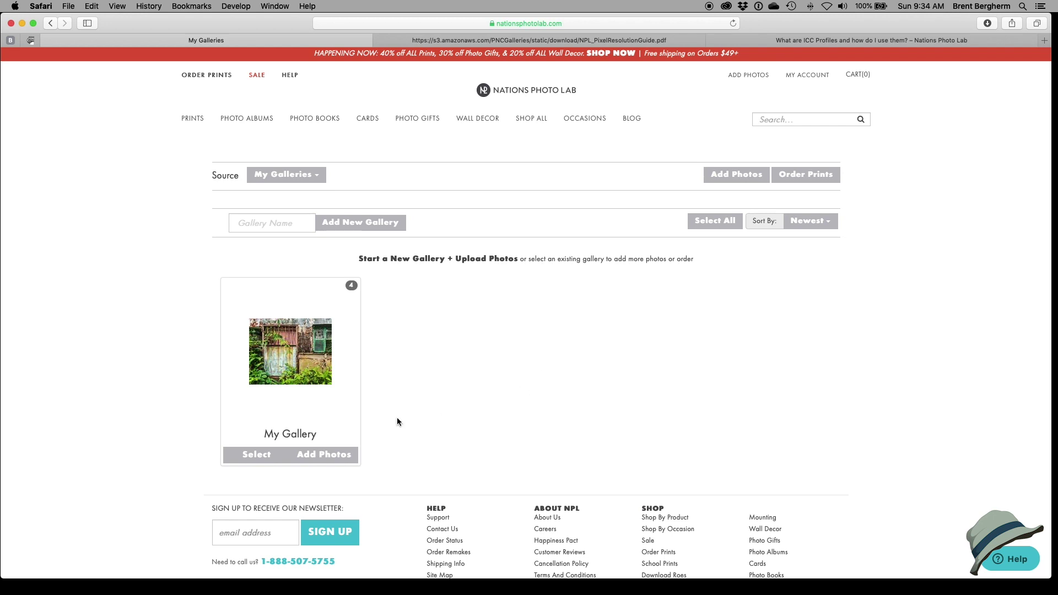
Step: Select the My Gallery card and choose Order Prints for its 4 photos
left_click(257, 455)
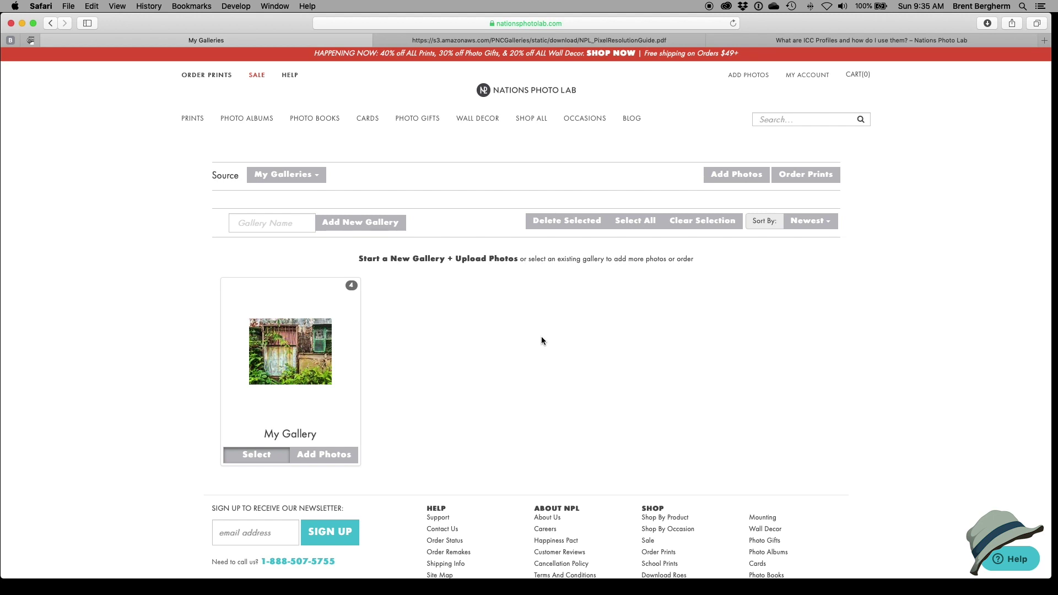
left_click(810, 175)
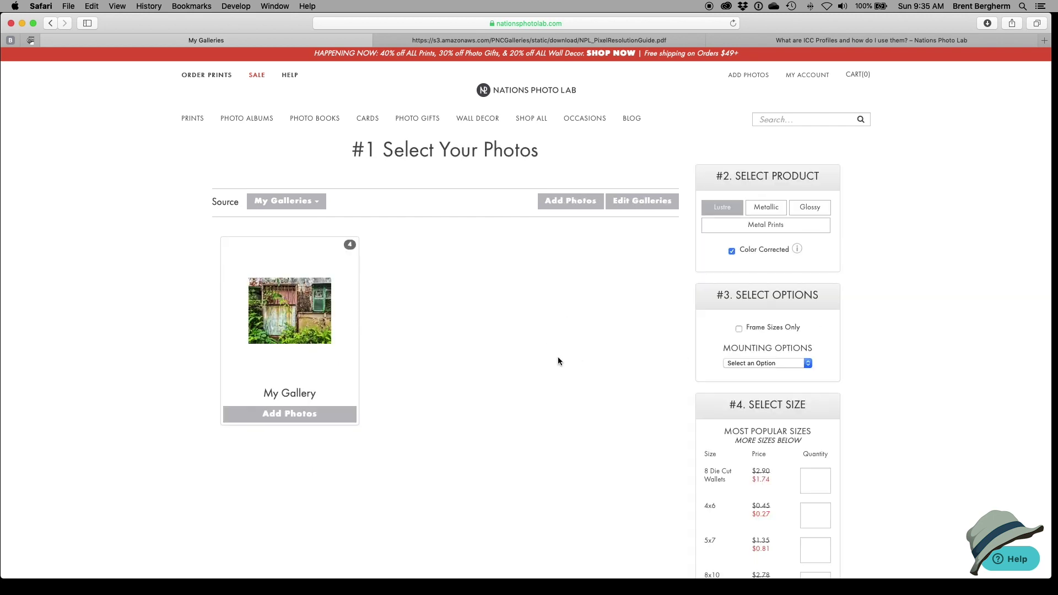
Step: Check the Color Corrected info and untick color correction for the Lustre prints
scroll(531, 333, "down", 3)
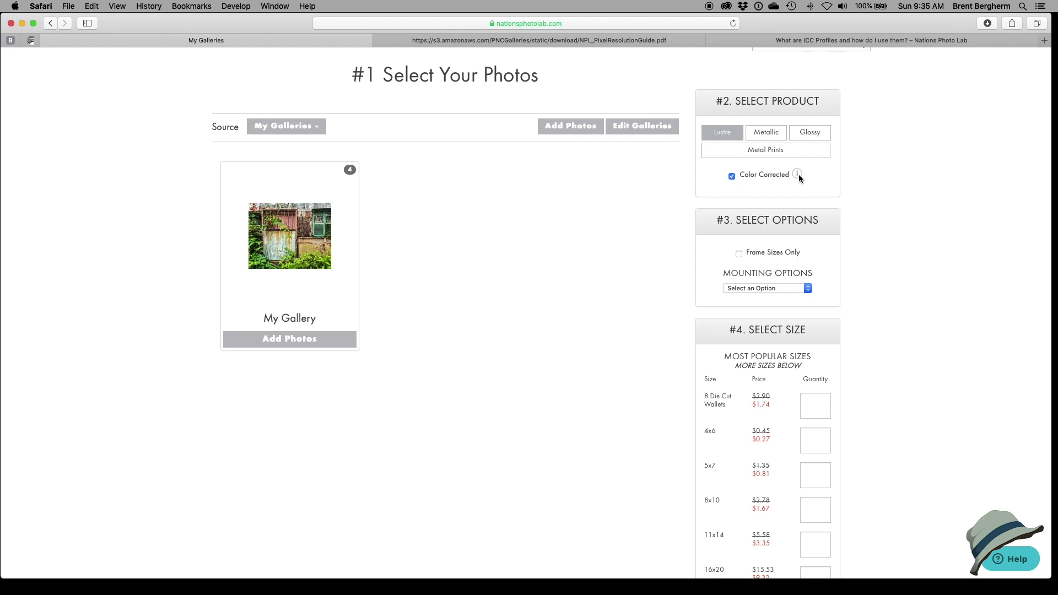
mouse_move(799, 174)
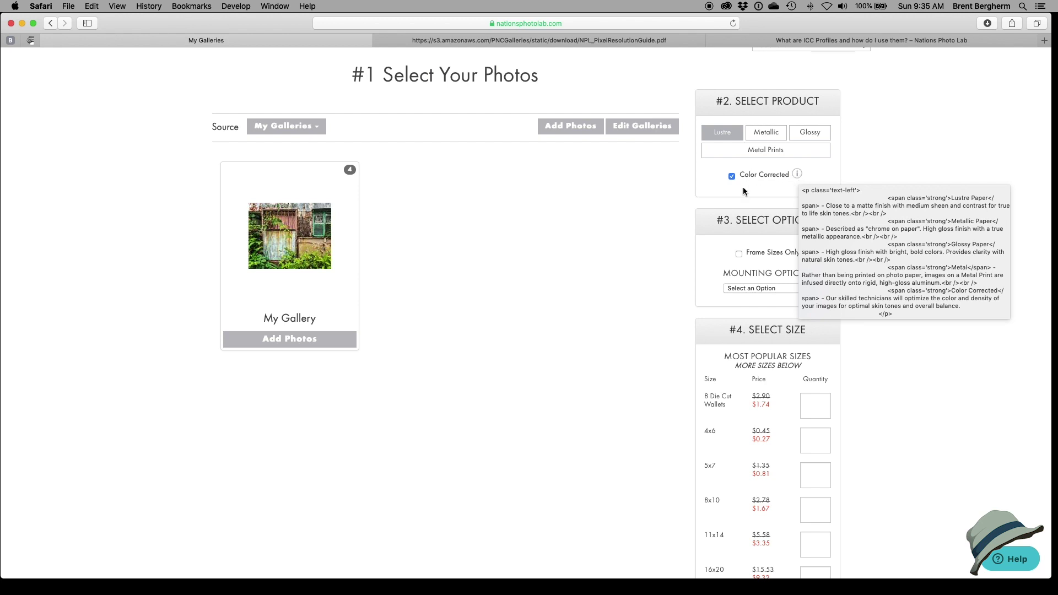
scroll(676, 195, "up", 3)
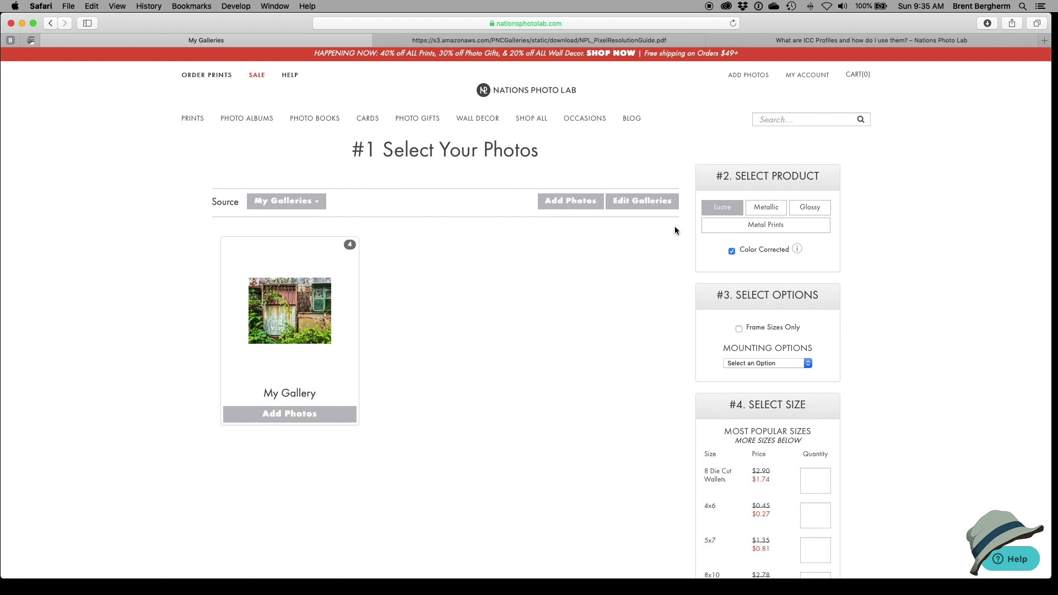
left_click(732, 251)
scroll(667, 293, "down", 3)
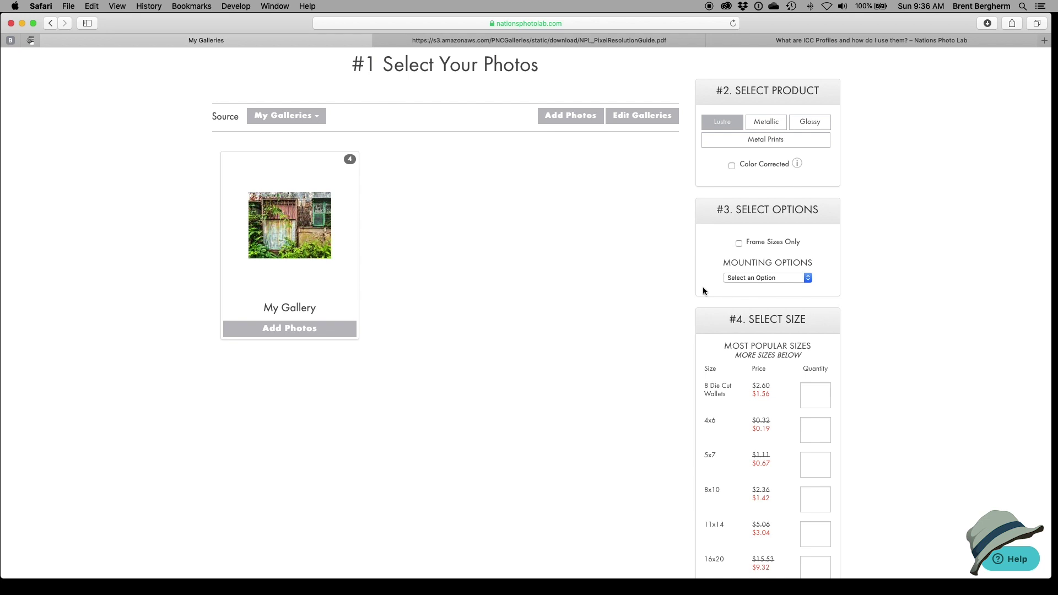
Step: Enter quantity 1 for 8x10, try Add To Cart, and dismiss the no-photos warning
scroll(704, 291, "down", 3)
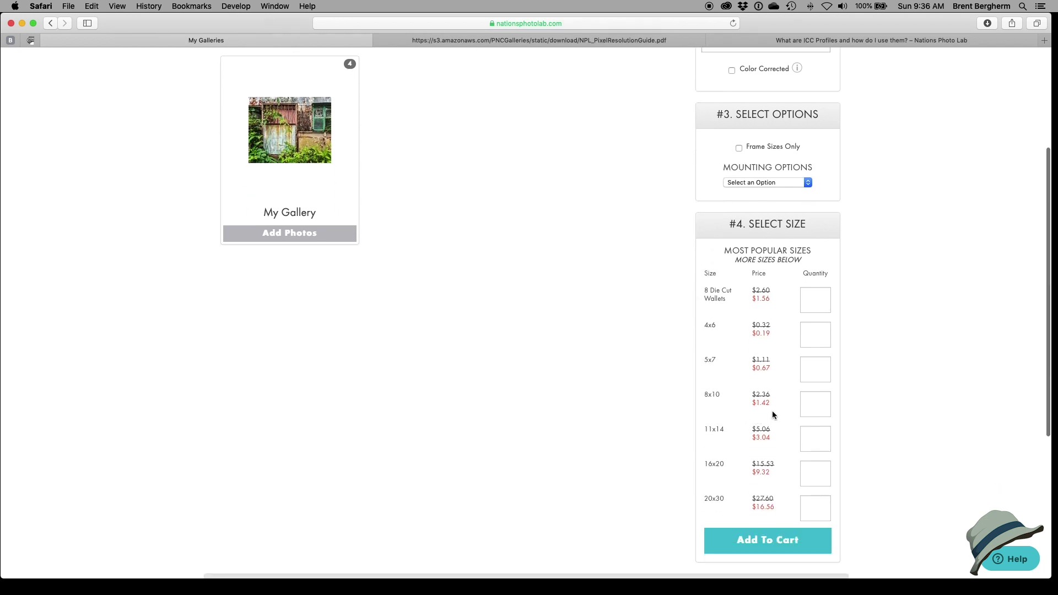
left_click(814, 407)
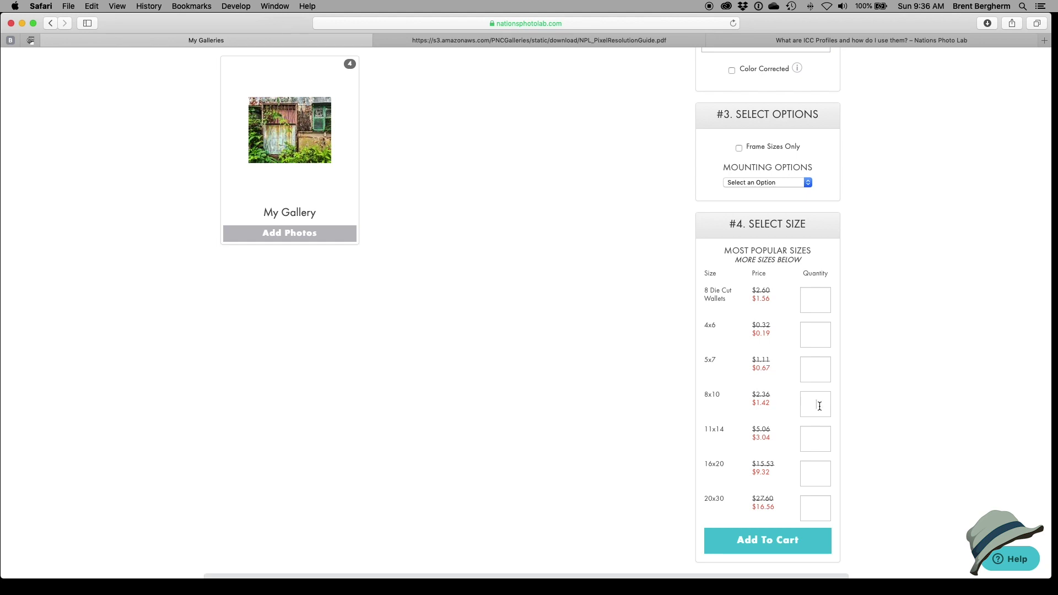
type("1")
scroll(842, 404, "down", 3)
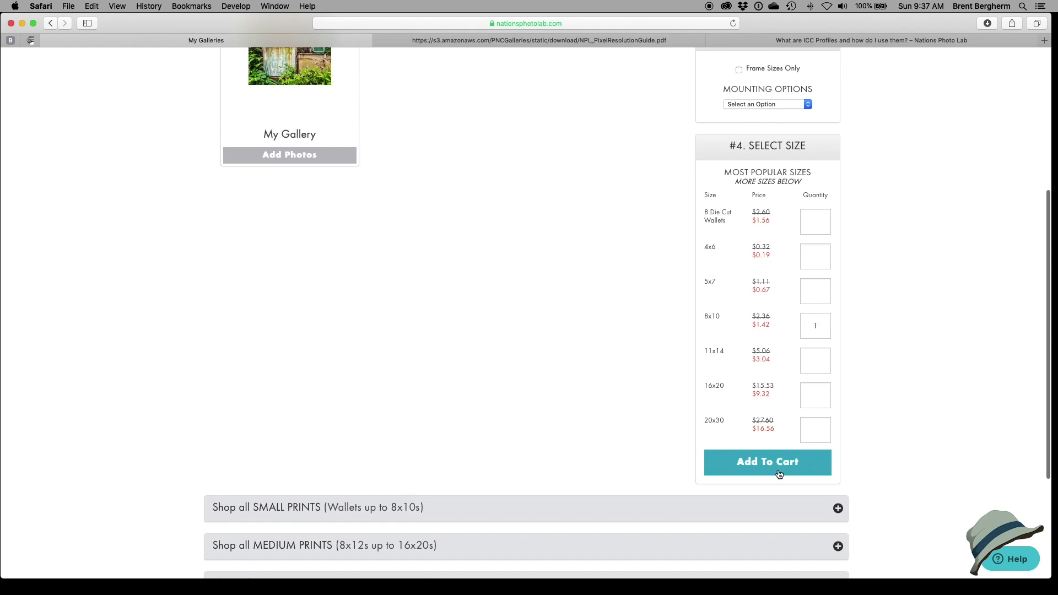
scroll(631, 438, "down", 4)
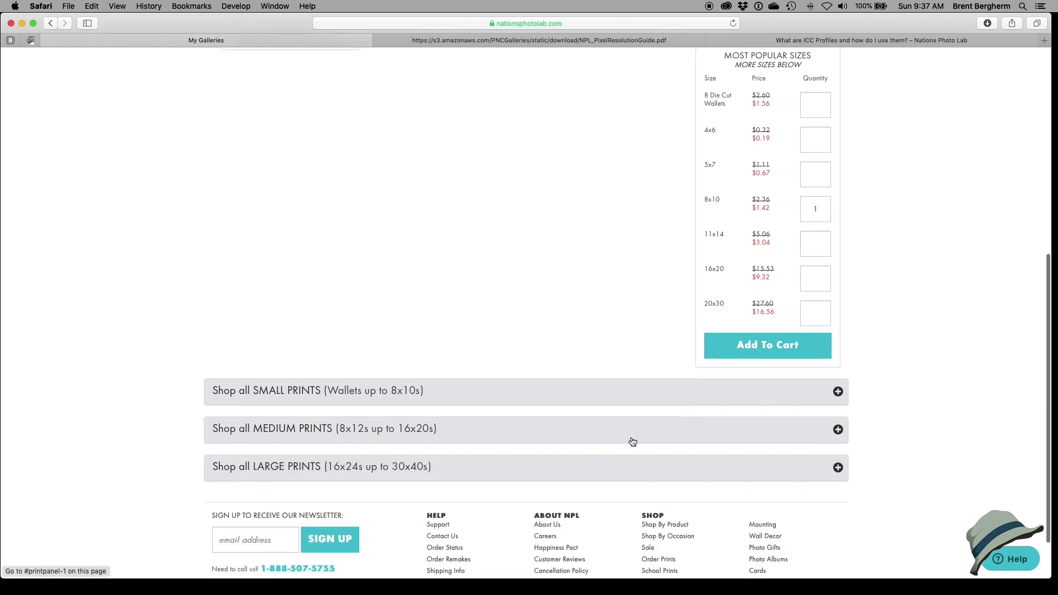
left_click(763, 349)
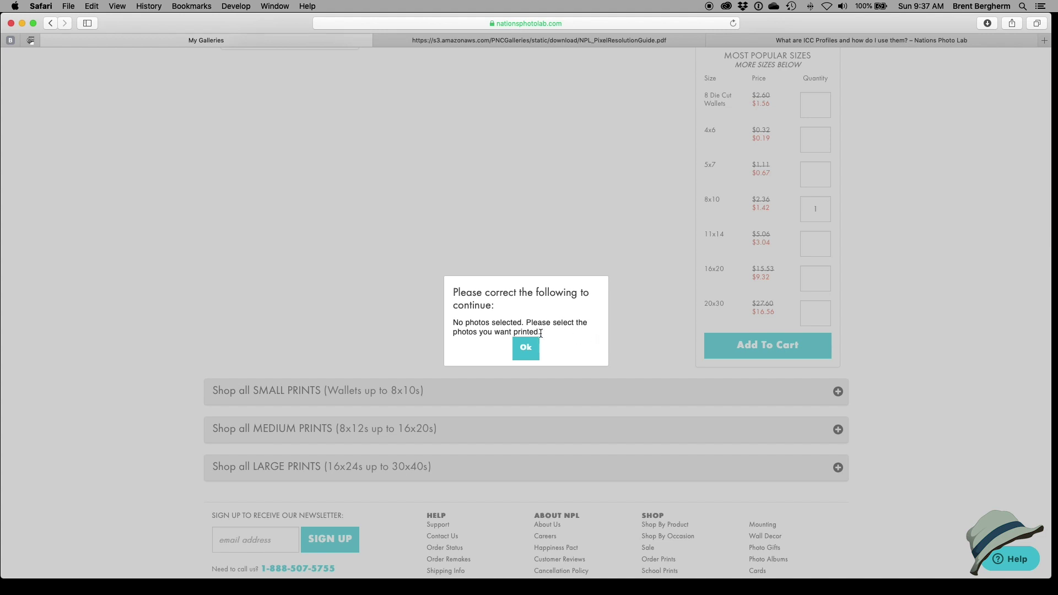
left_click(526, 348)
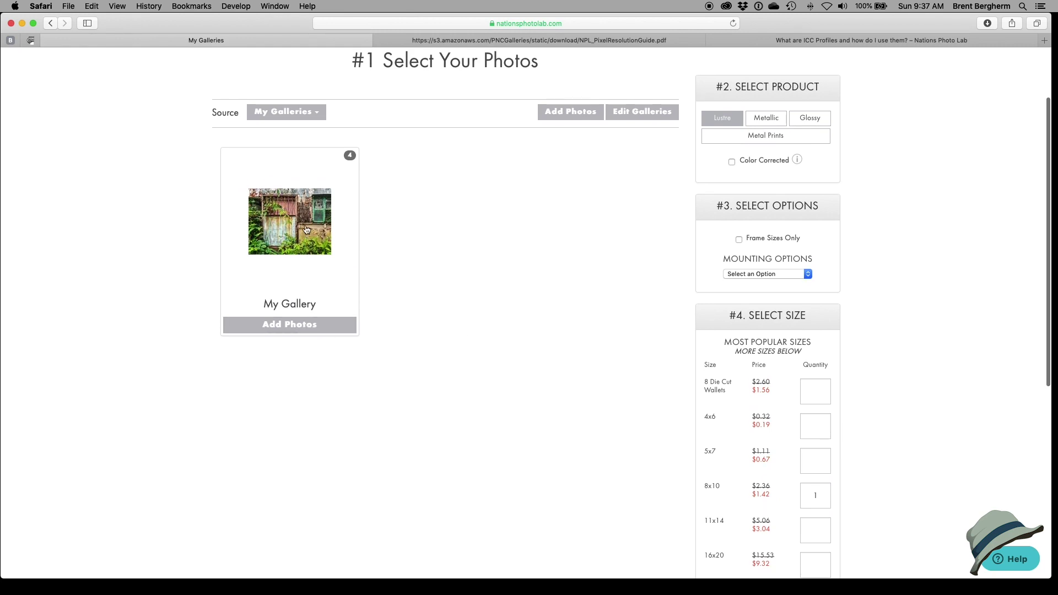
Step: Open My Gallery and select the HongKong, Dubrovnik, Plitvice and OceanWaves 8x10 photos
left_click(307, 230)
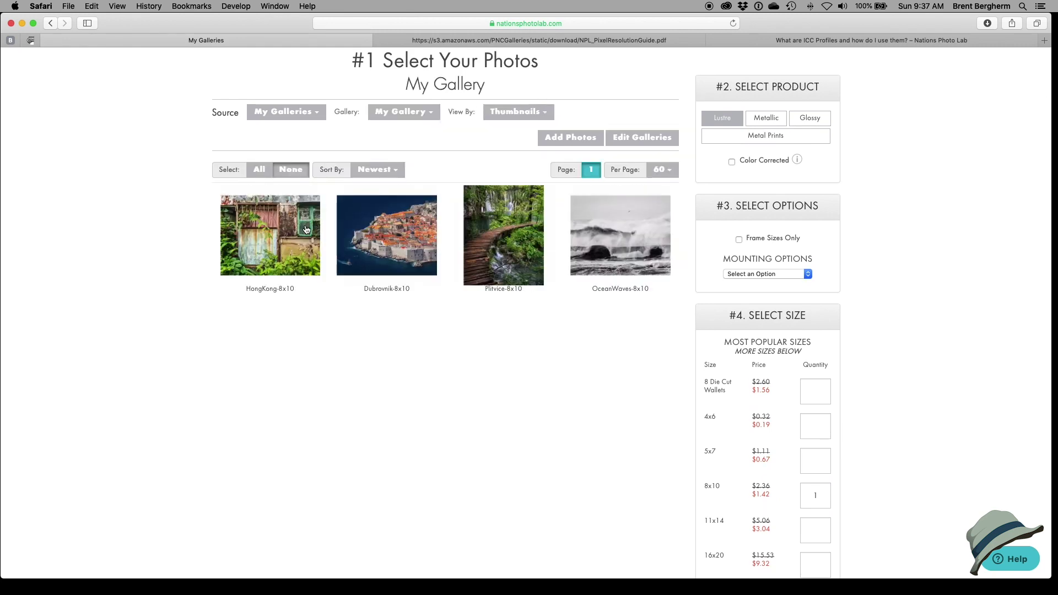
left_click(298, 251)
left_click(374, 249)
left_click(480, 253)
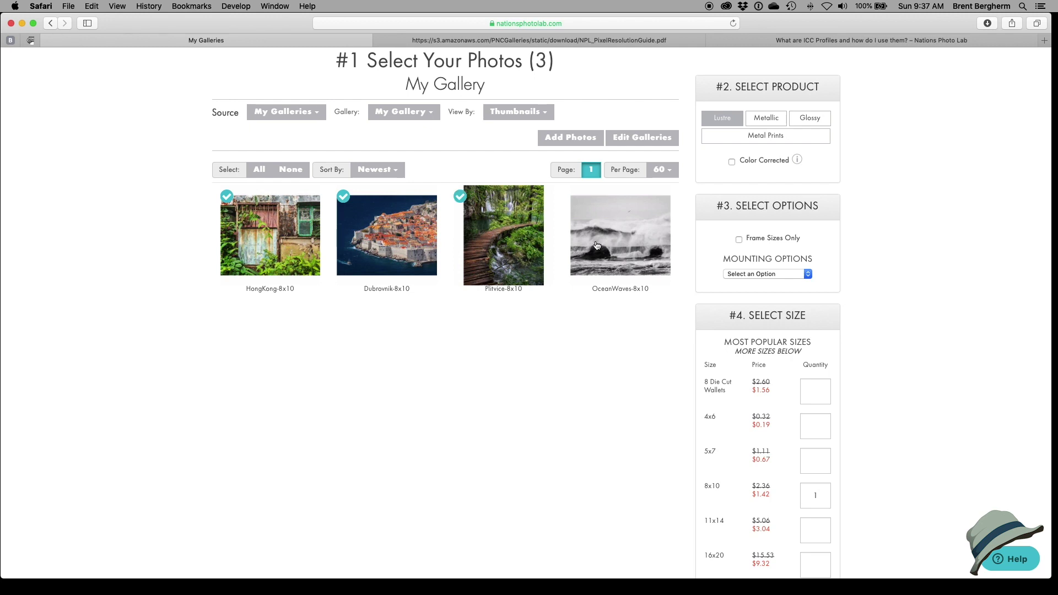
left_click(598, 246)
Step: Set the 8x10 quantity to 1 and add the four selected photos to the cart
scroll(608, 333, "down", 3)
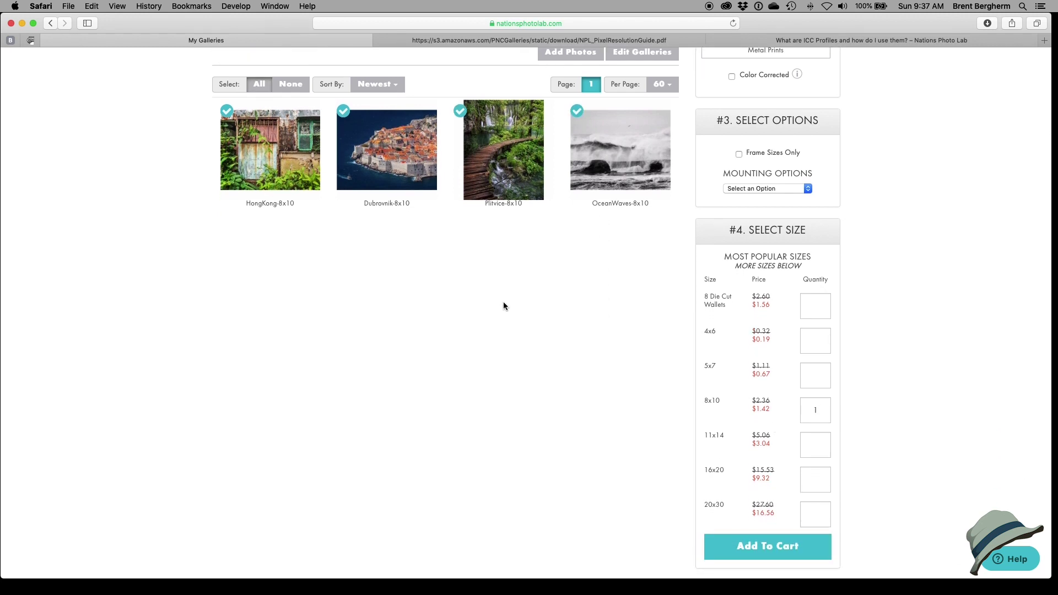
scroll(504, 306, "up", 3)
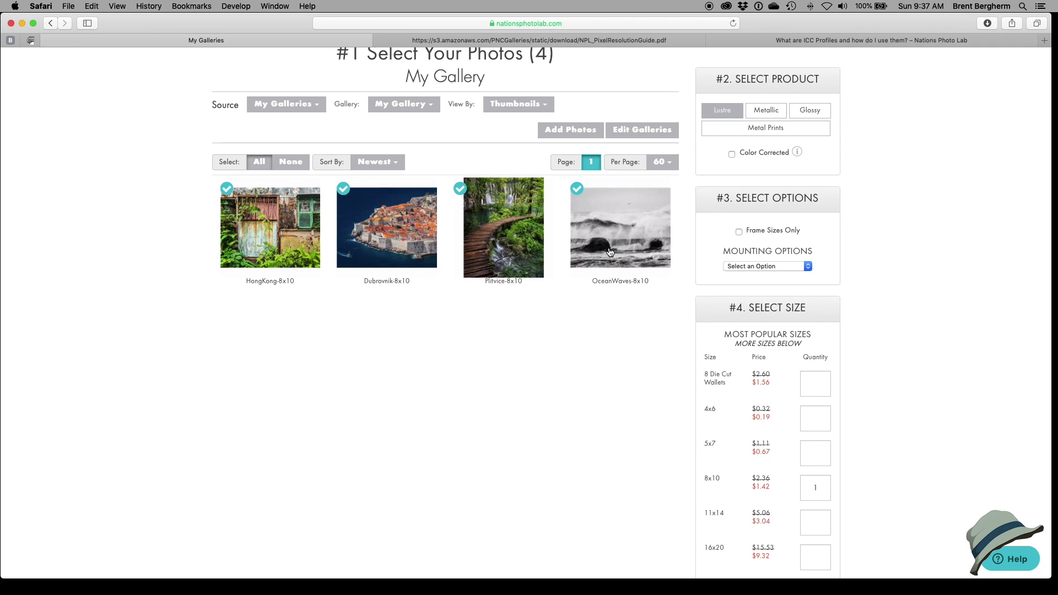
scroll(626, 354, "down", 3)
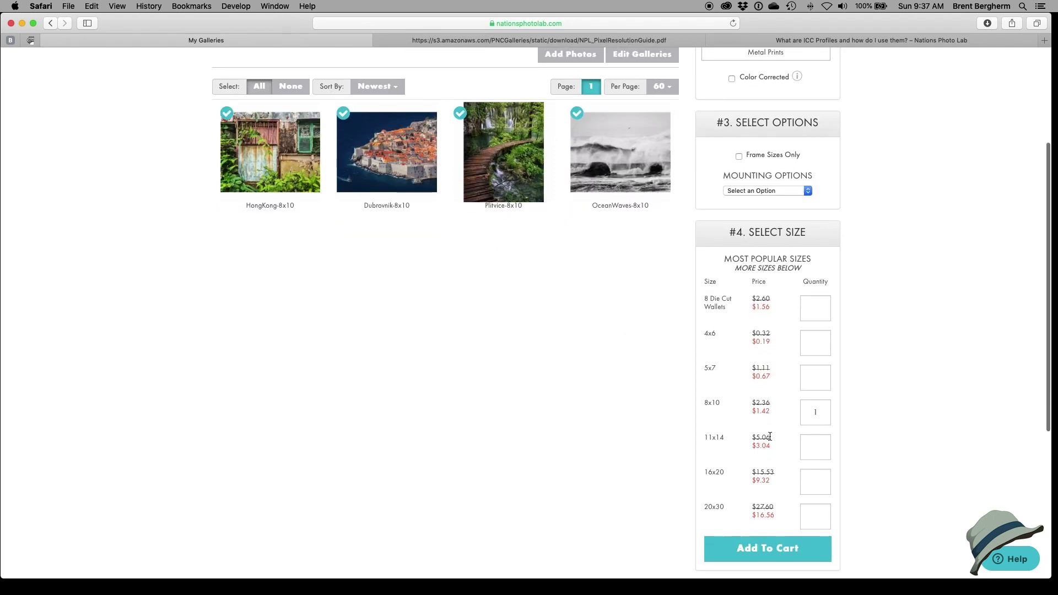
left_click(818, 414)
type("1")
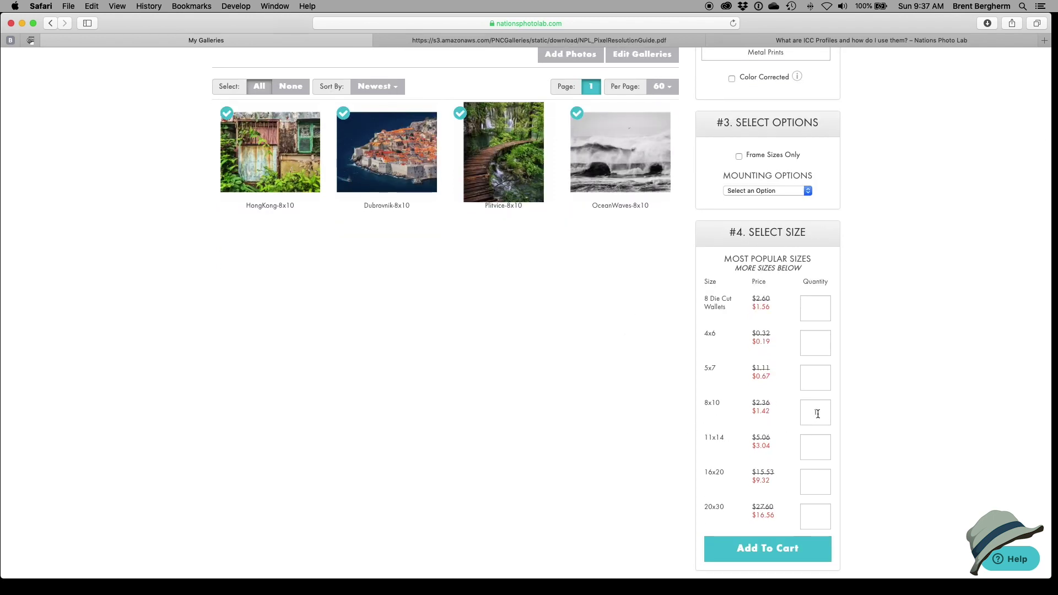
scroll(818, 414, "down", 2)
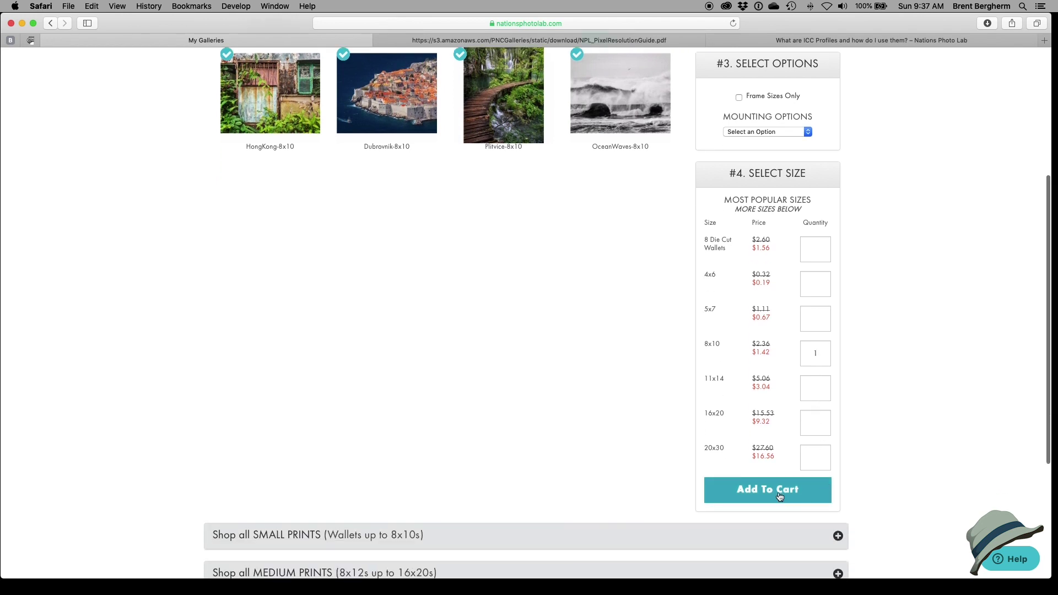
left_click(779, 490)
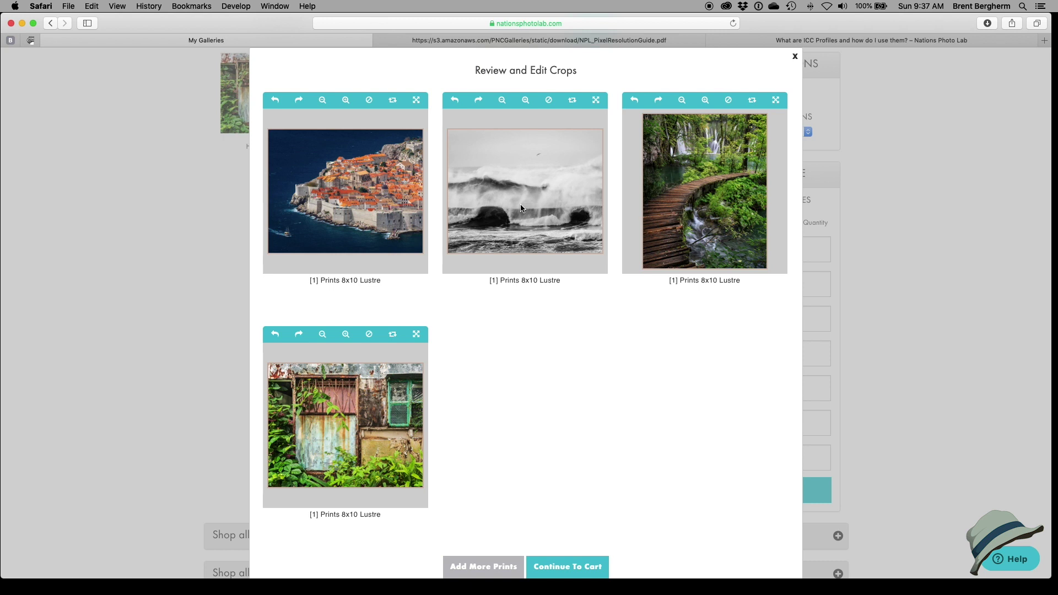
scroll(611, 324, "down", 3)
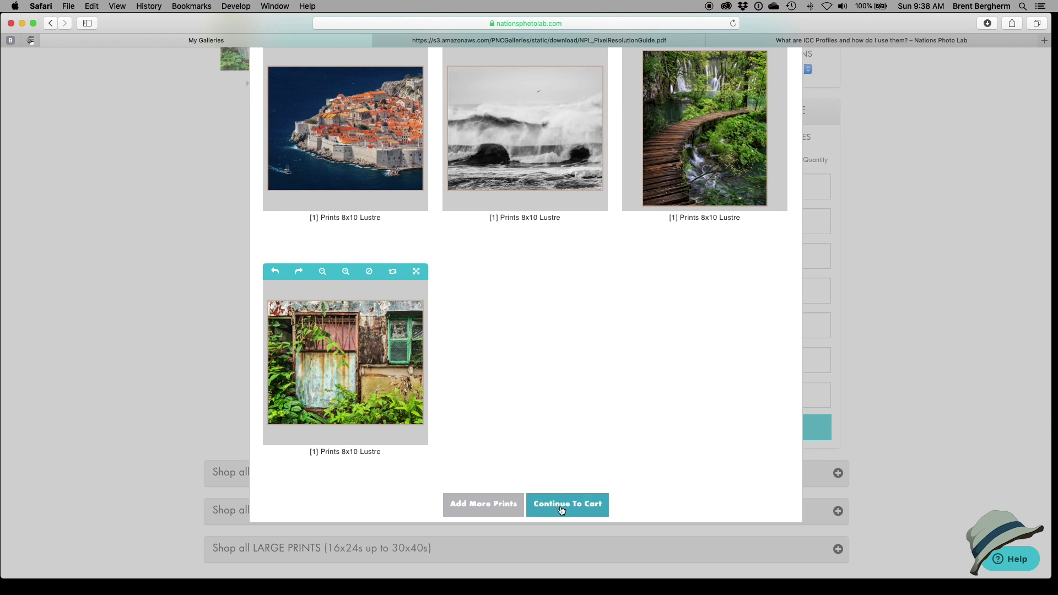
Step: Accept the crops and review the cart's four 8x10 Lustre prints at $1.42 each
left_click(565, 505)
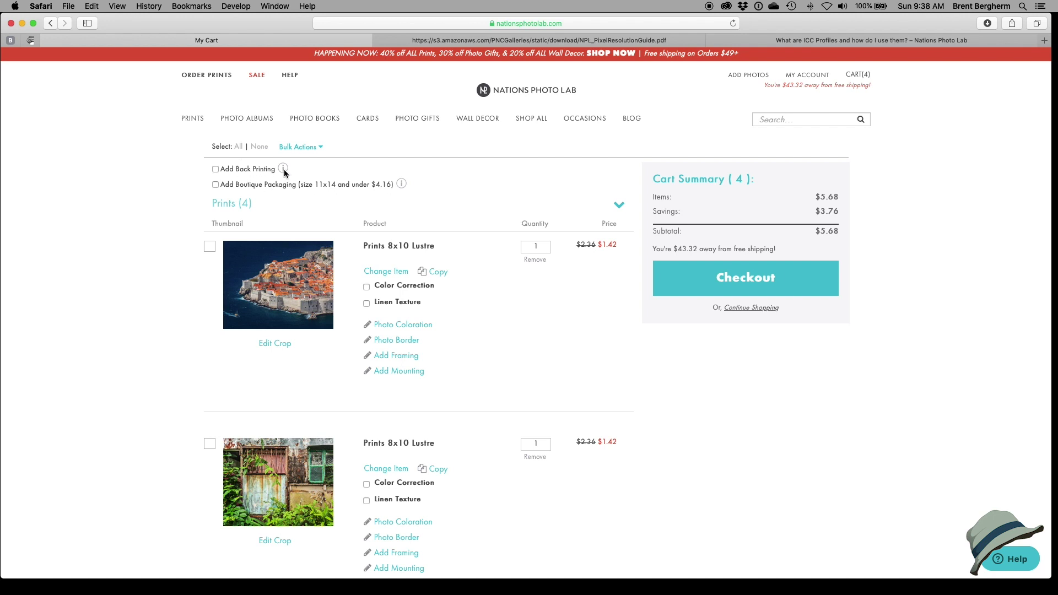
mouse_move(285, 174)
scroll(507, 337, "down", 5)
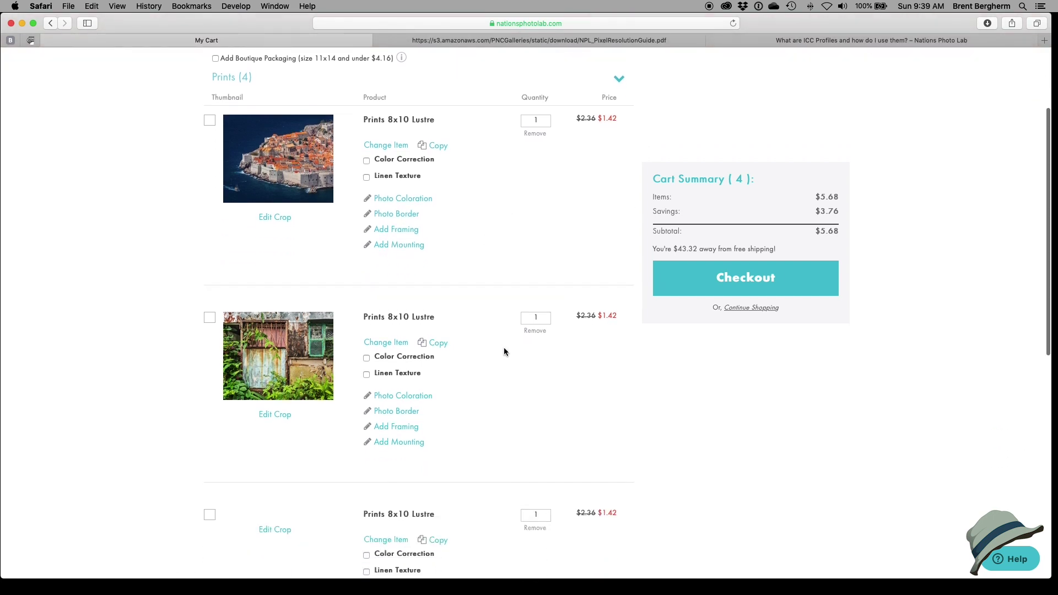
scroll(506, 368, "down", 20)
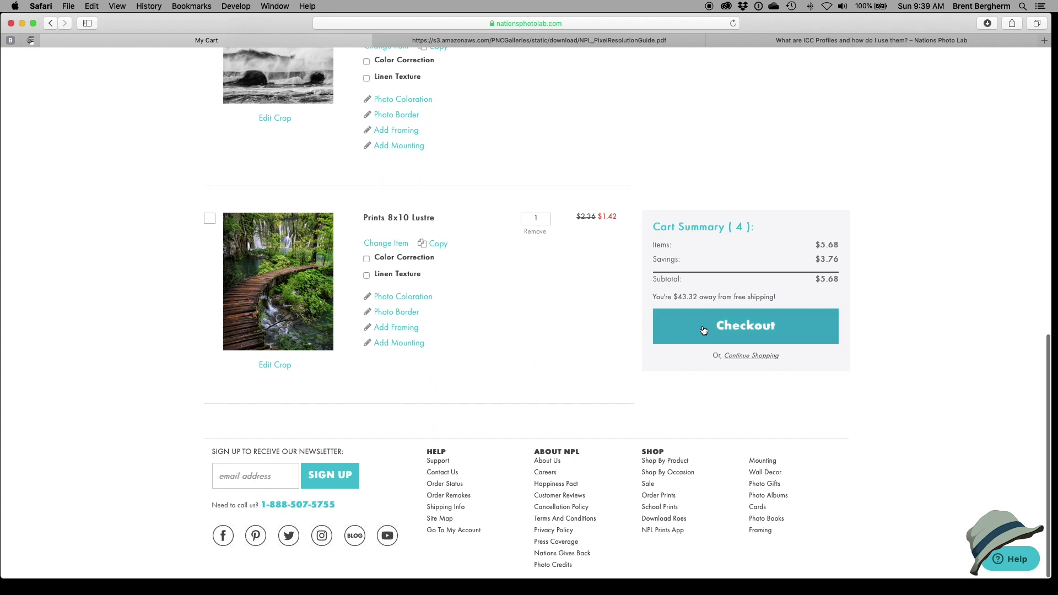
Step: Start checkout and decline the Frequently bought together add-ons
left_click(704, 330)
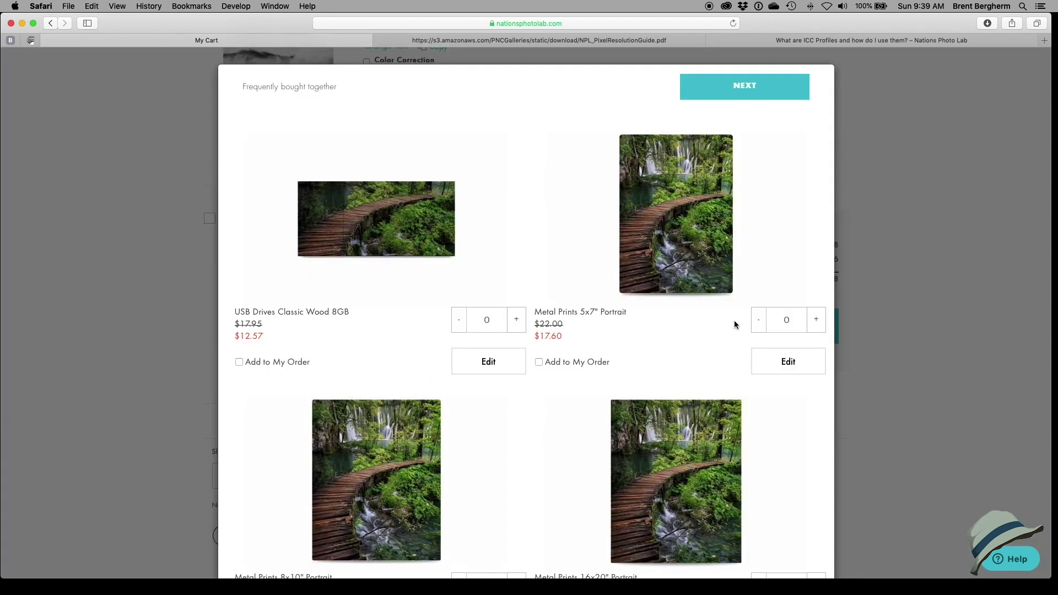
scroll(734, 320, "down", 7)
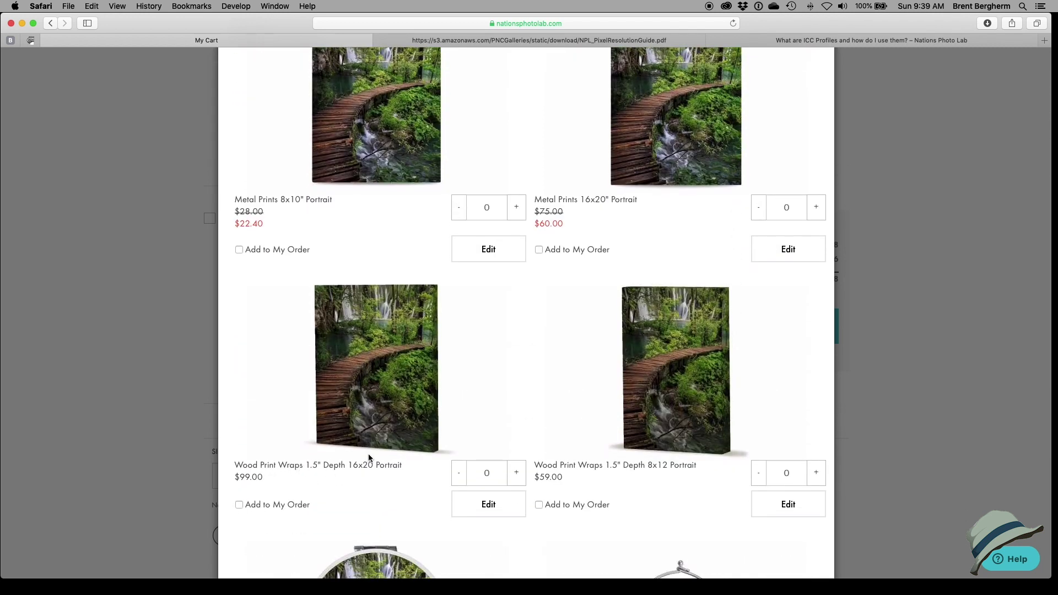
scroll(369, 457, "down", 5)
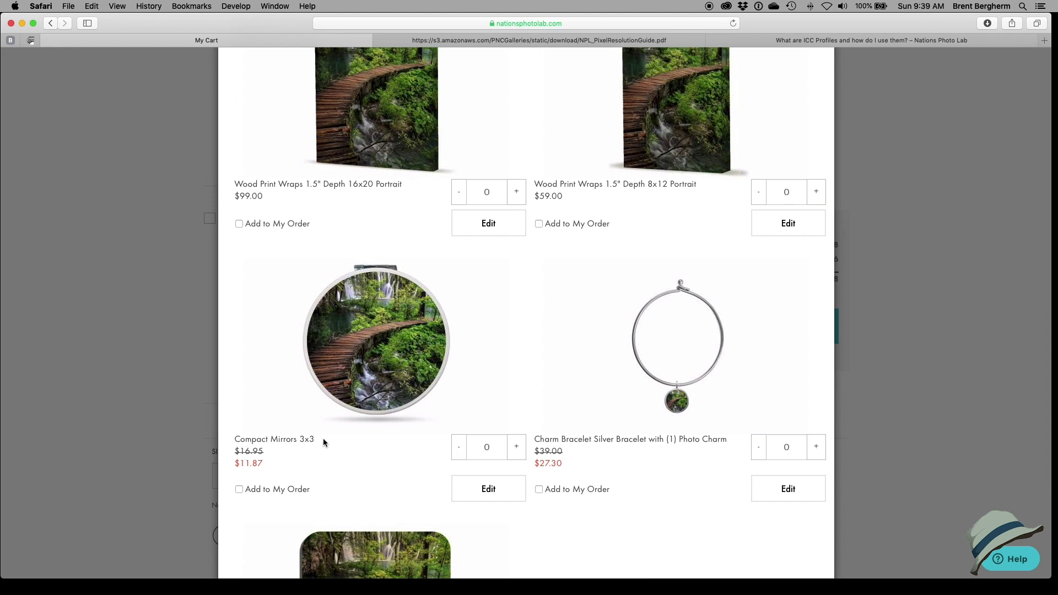
scroll(543, 346, "up", 12)
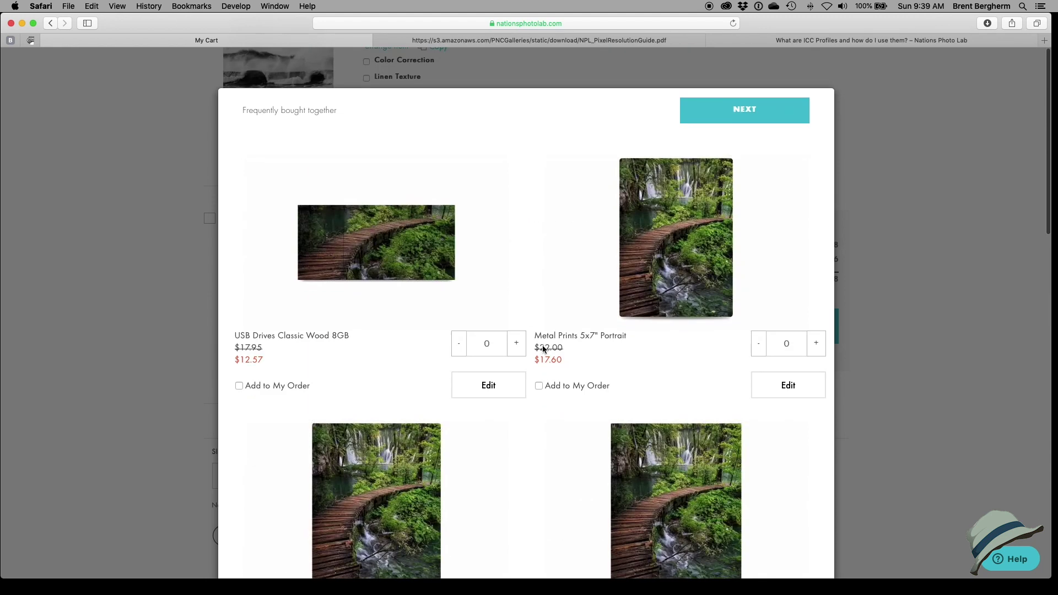
left_click(761, 97)
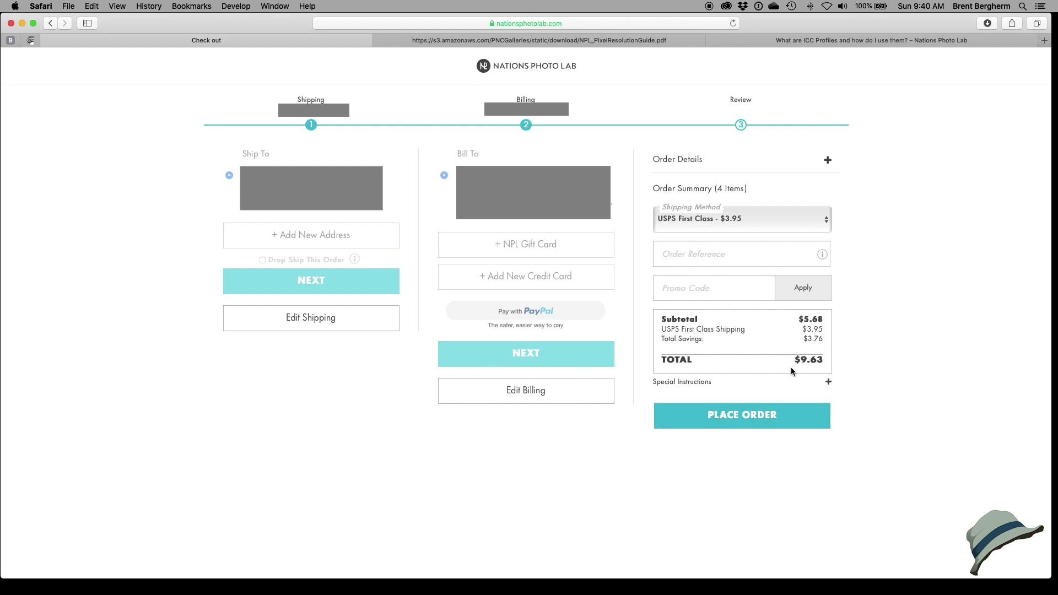
Step: Place the order for the four prints totalling $9.63
left_click(742, 417)
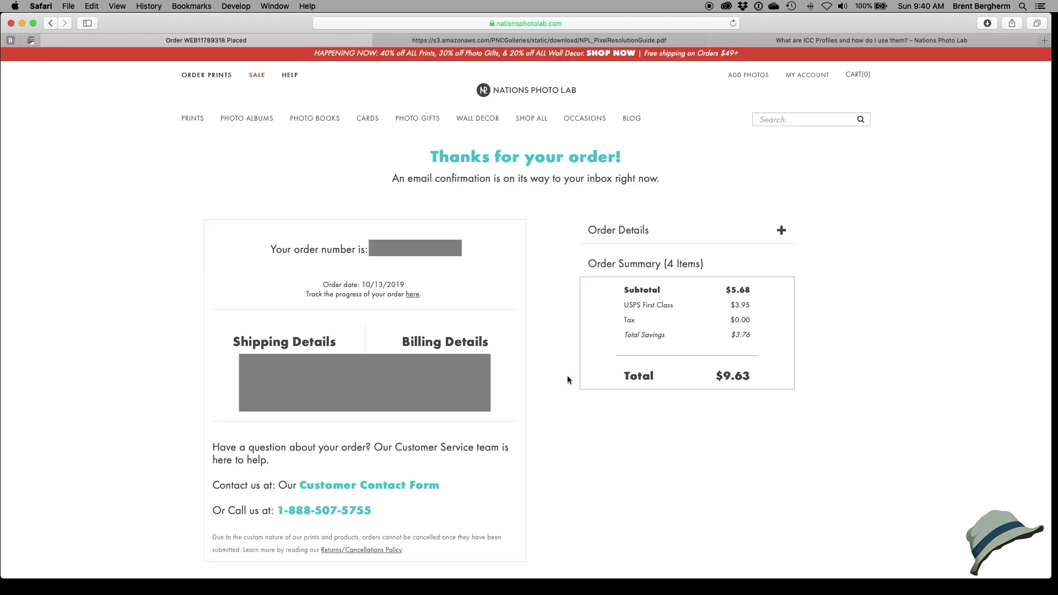